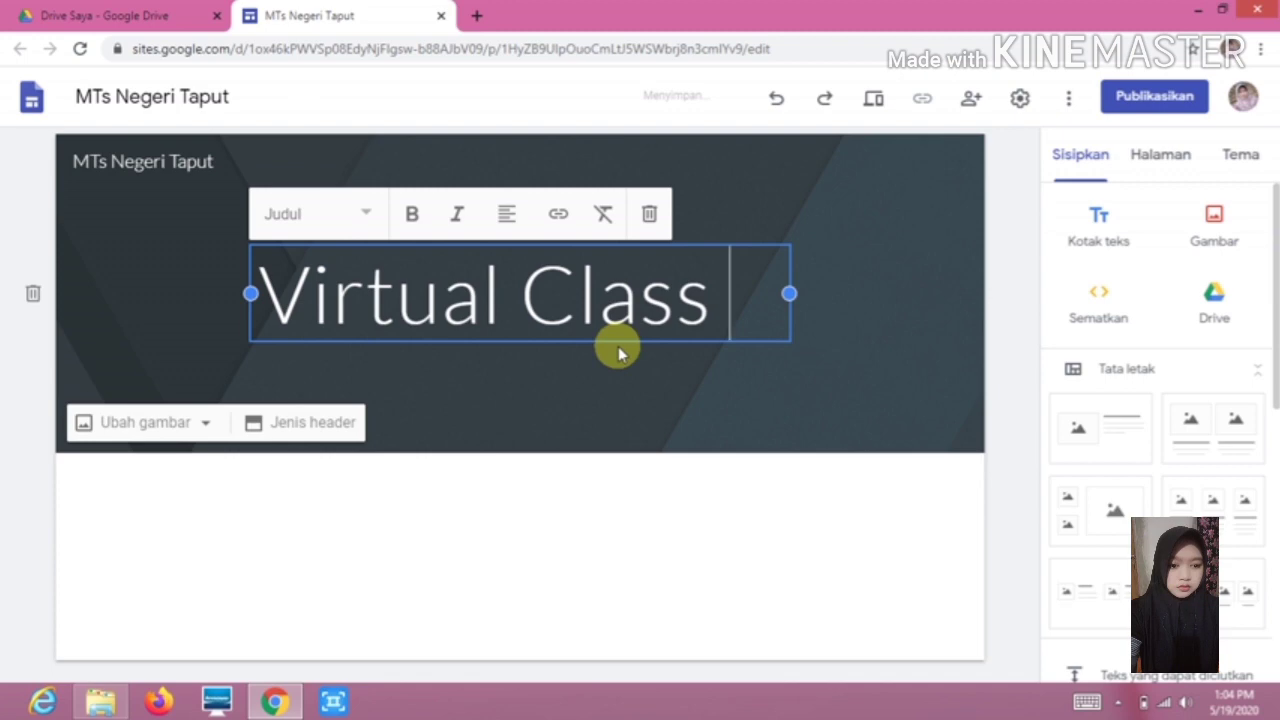
Complete the page title as "Virtual Class VIII B" and center-align it
text(B)
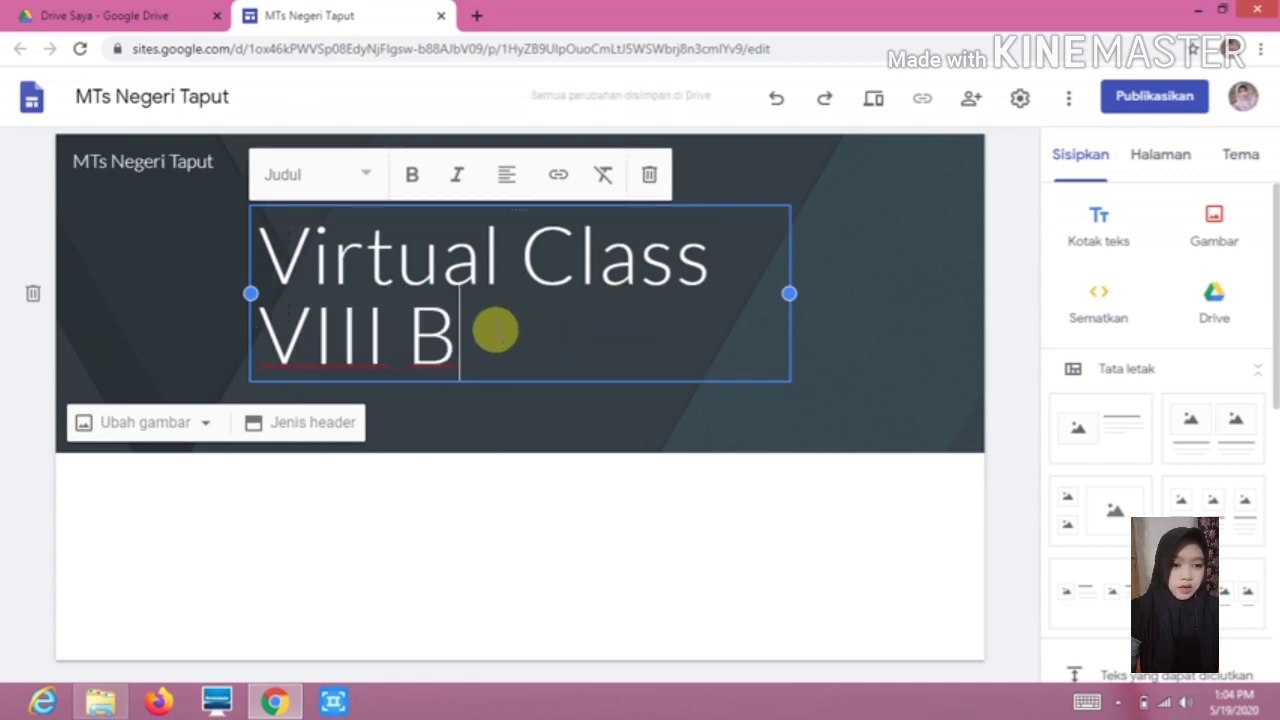
drag(497, 329, 249, 211)
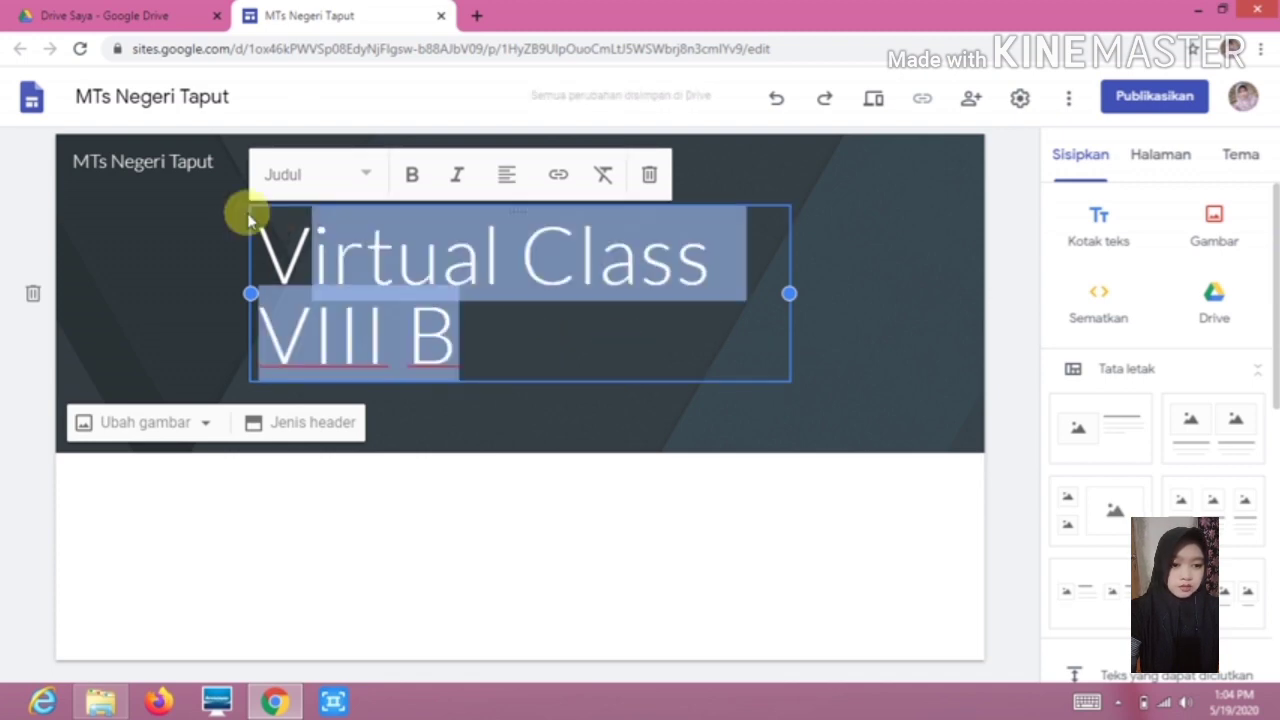
click(508, 177)
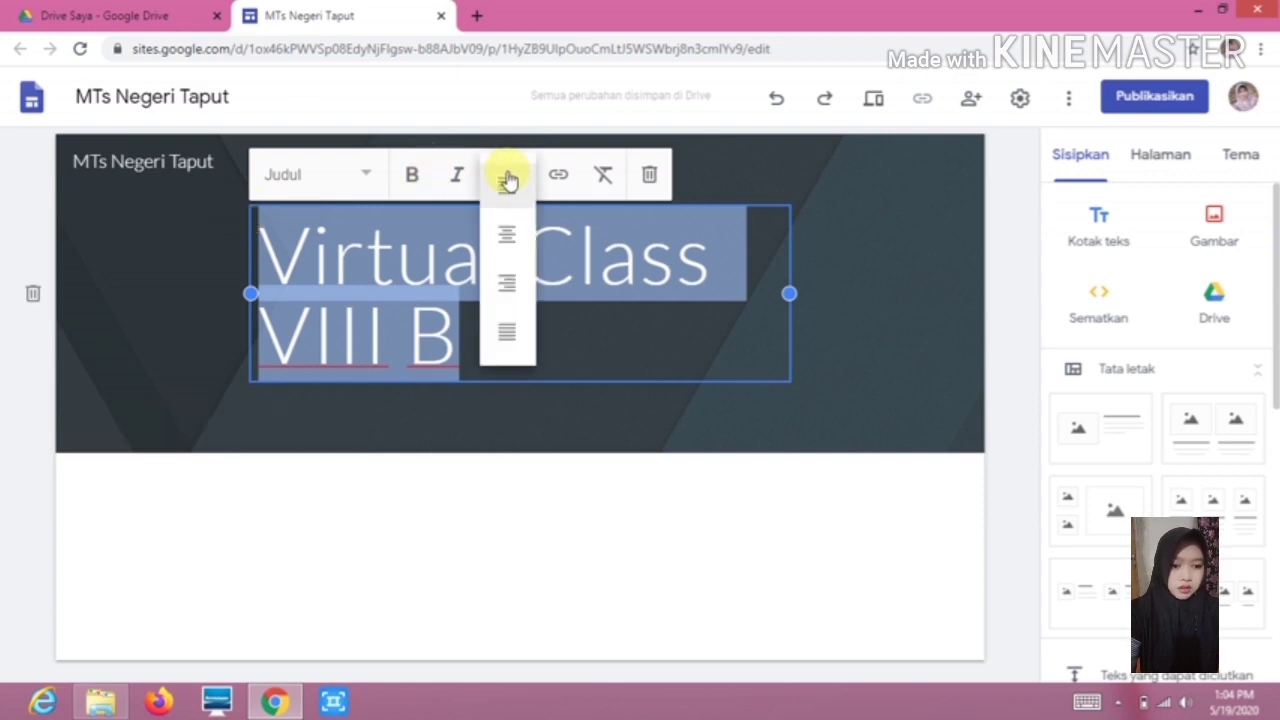
click(500, 240)
click(905, 289)
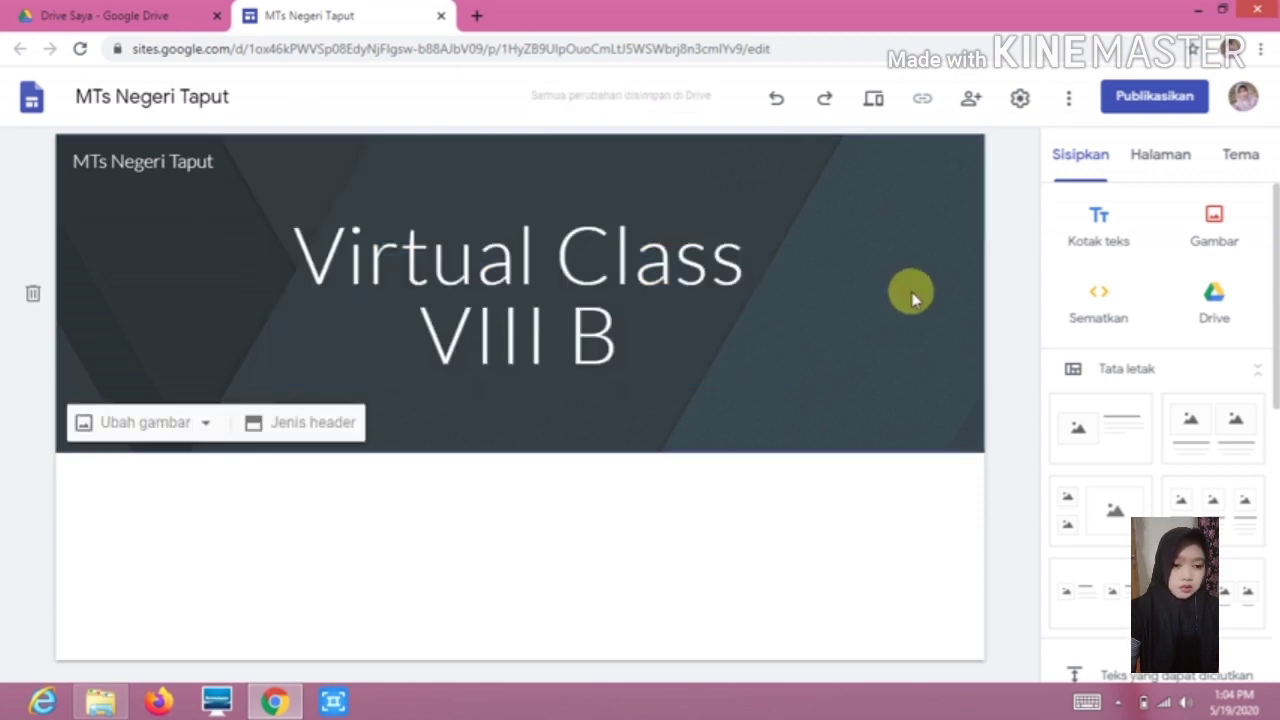
Replace the header background with the gallery photo of a blue notebook and pen beside a tablet
click(207, 428)
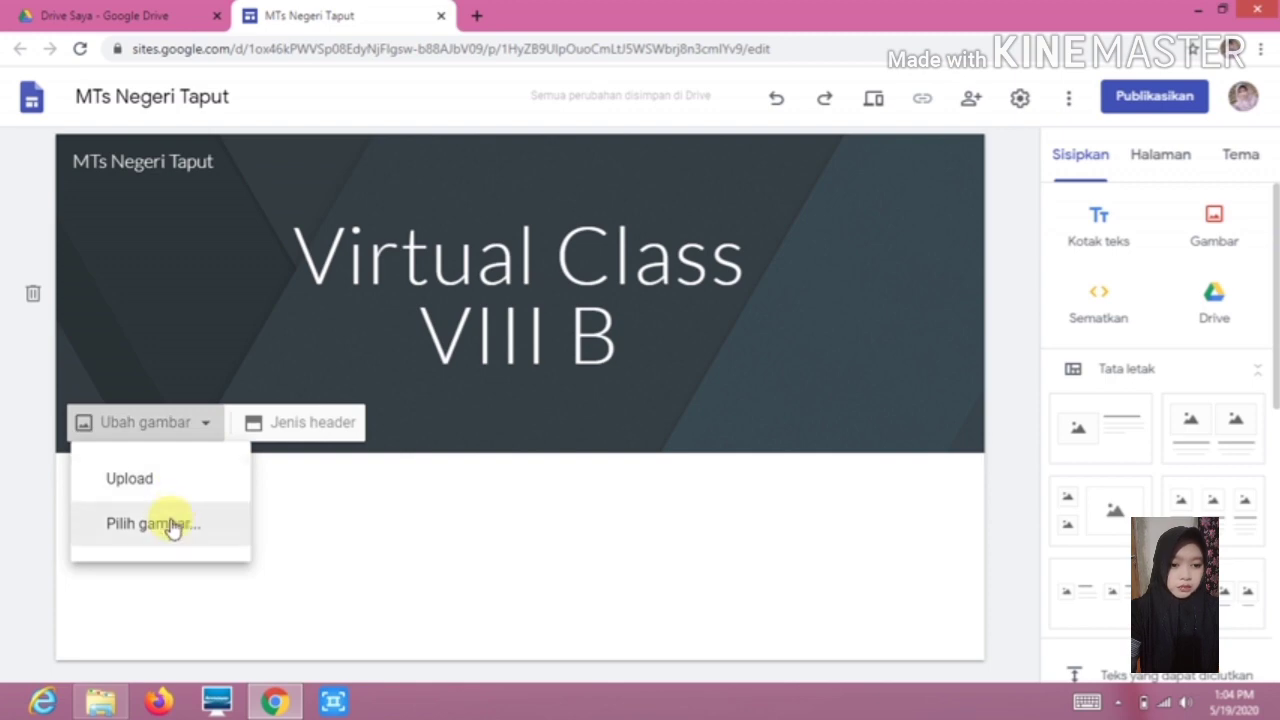
click(168, 523)
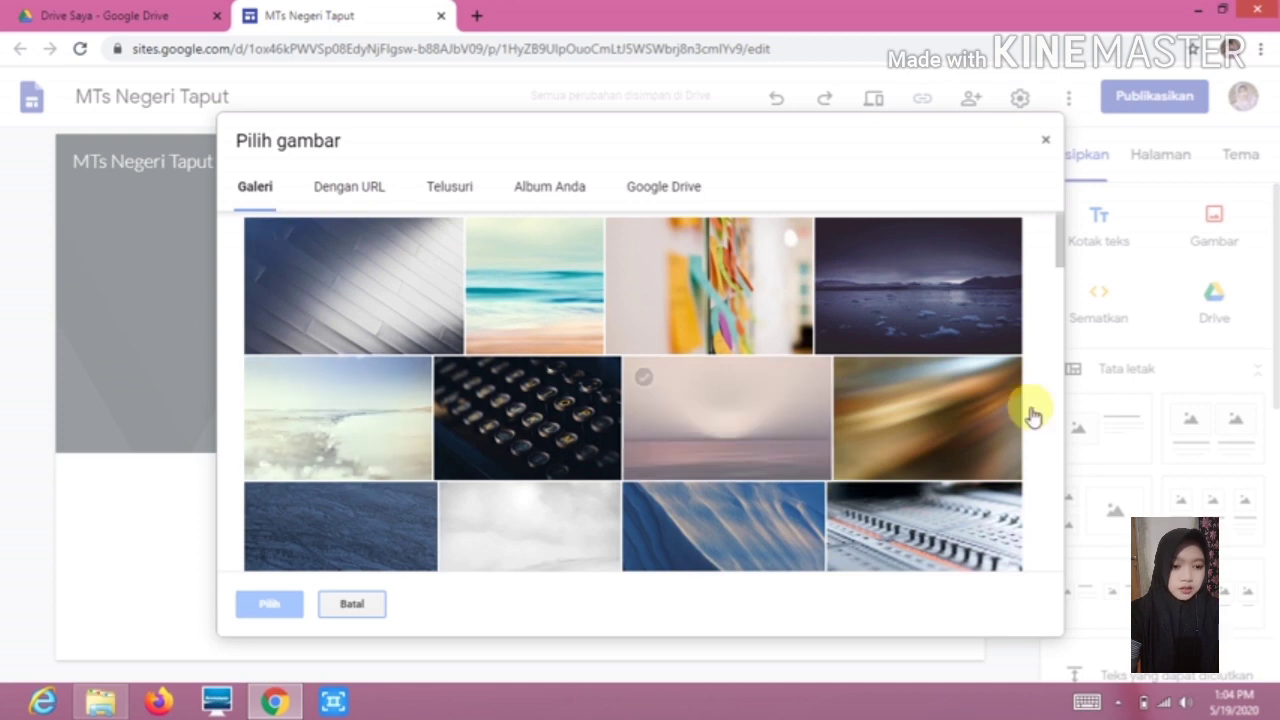
drag(1061, 249, 1057, 322)
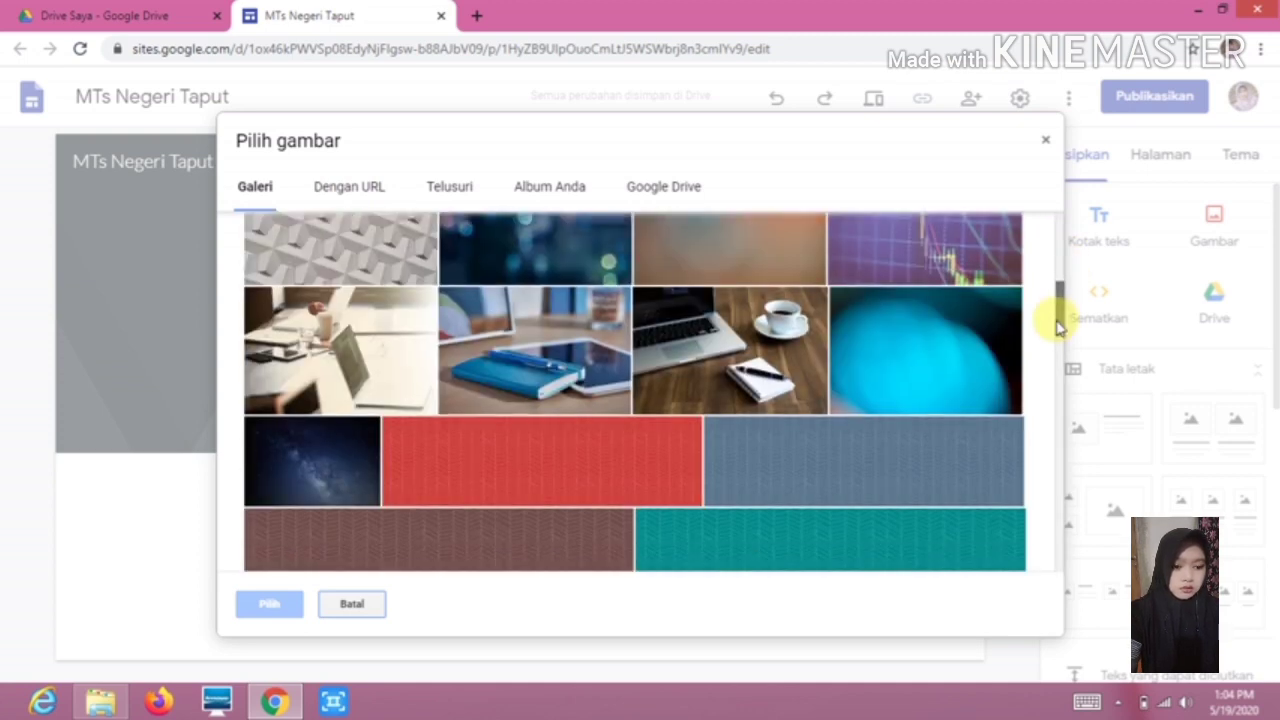
click(600, 345)
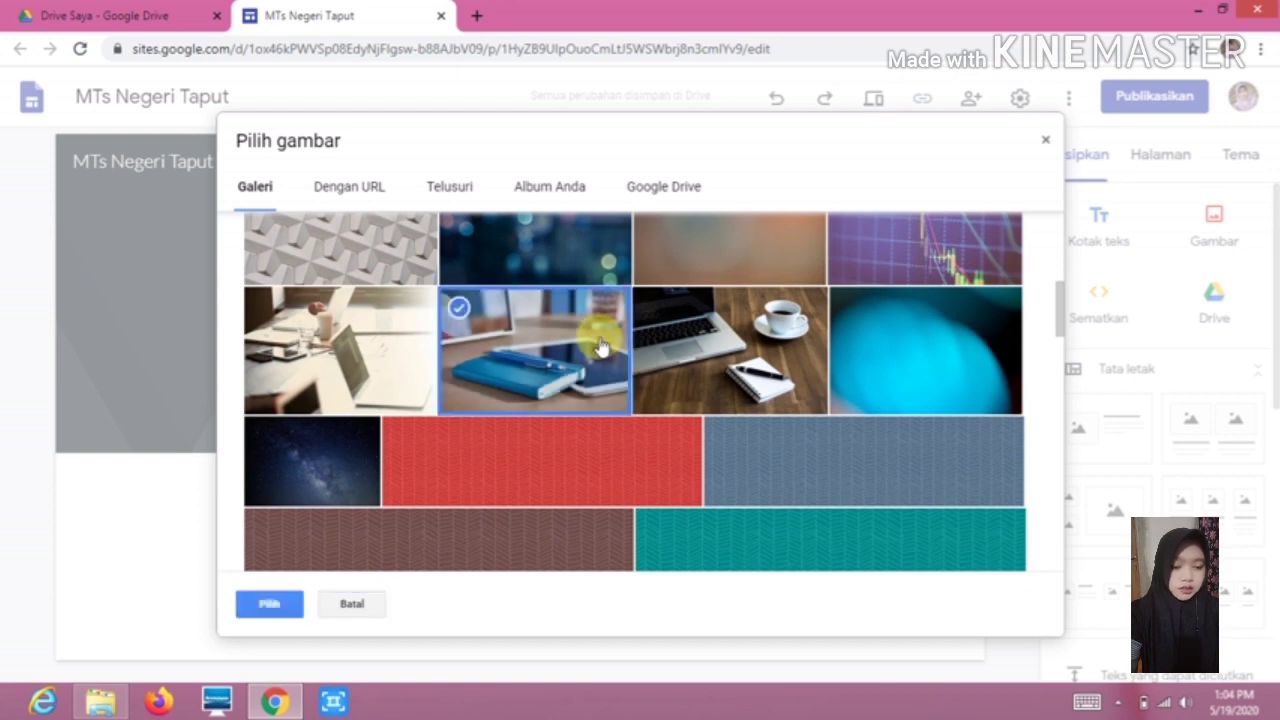
click(285, 604)
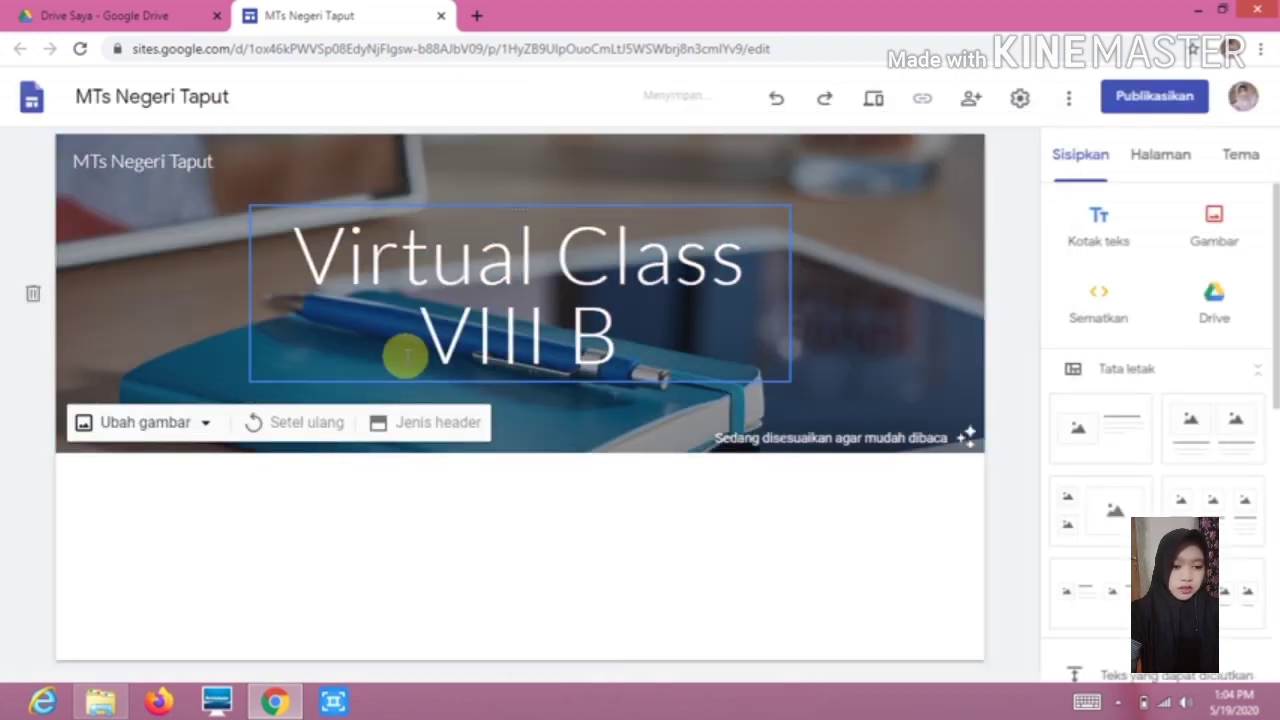
Change the header type to the large banner (Spanduk besar)
click(413, 428)
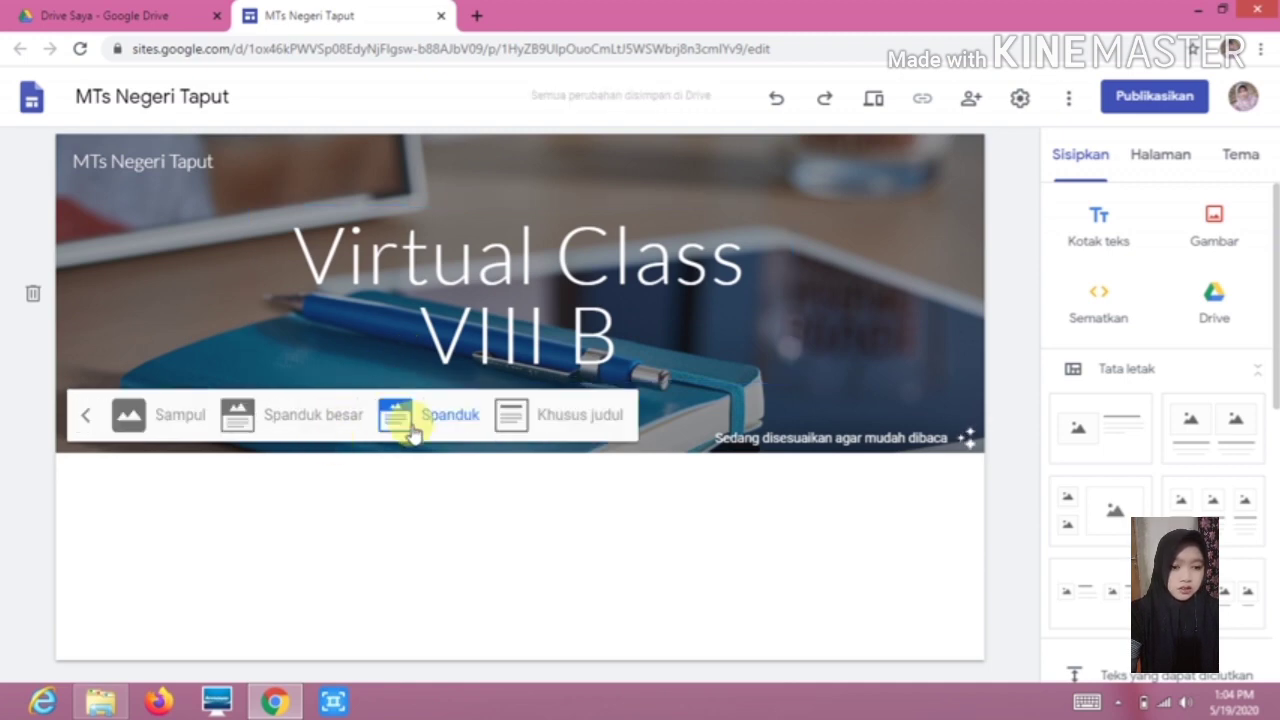
click(316, 416)
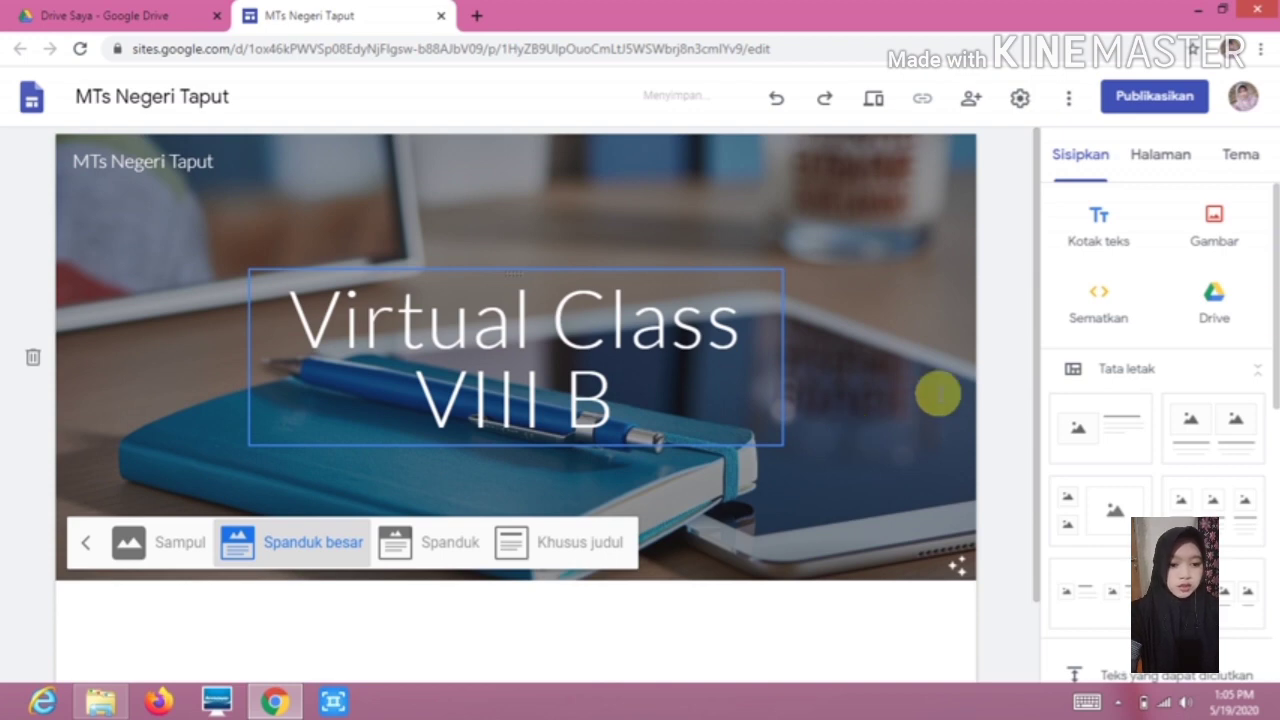
mouse_move(1276, 282)
mouse_down()
mouse_move(1270, 570)
mouse_move(1268, 258)
mouse_up()
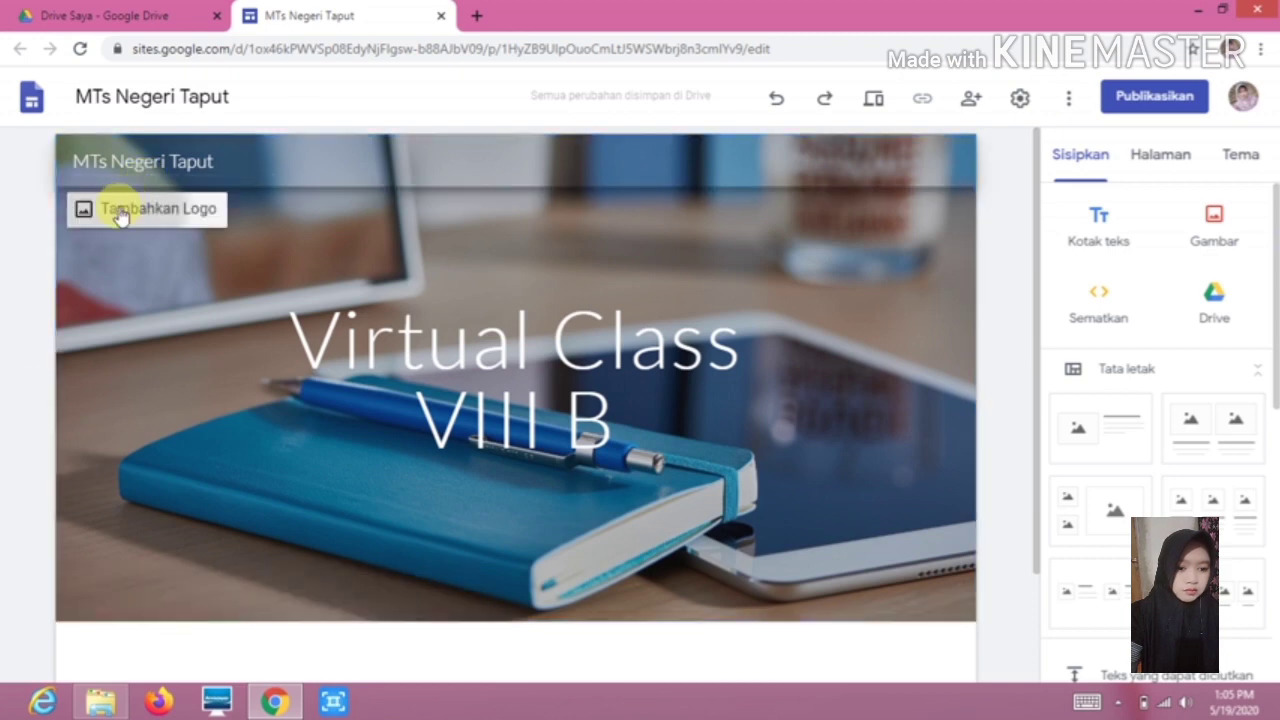
Start adding a site logo and search Google Images for "kemenag logo"
click(120, 212)
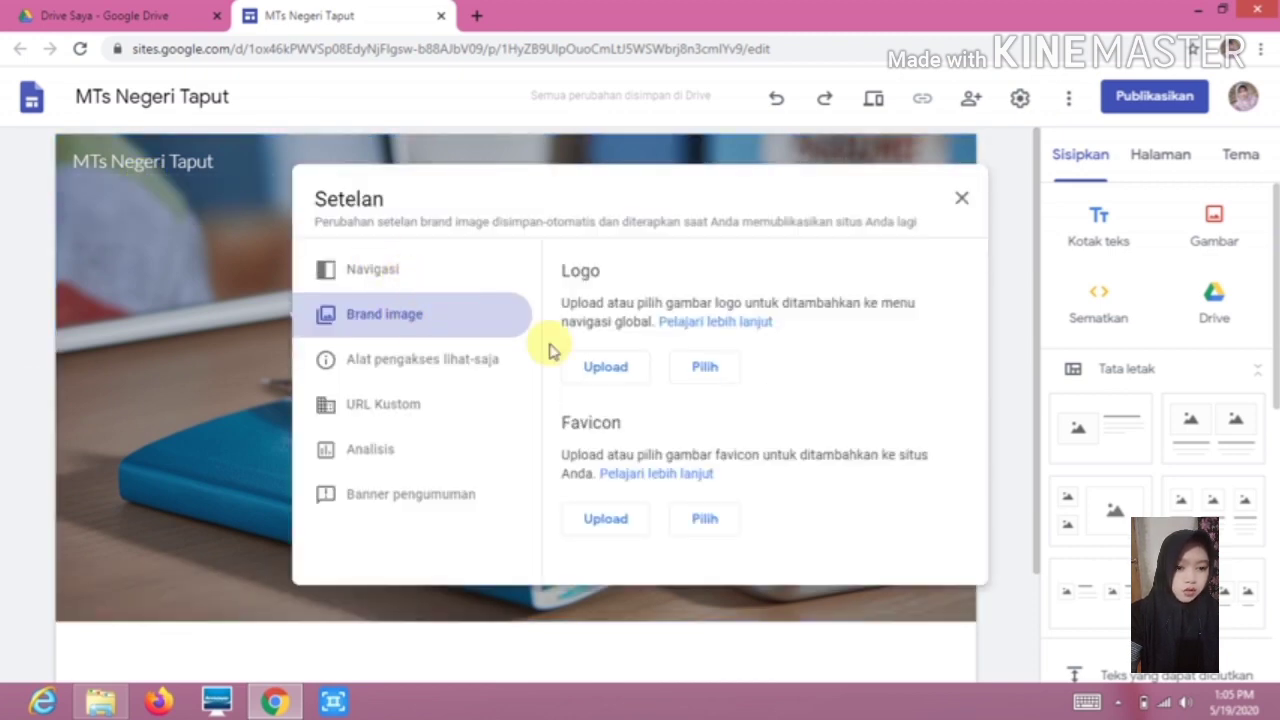
click(702, 370)
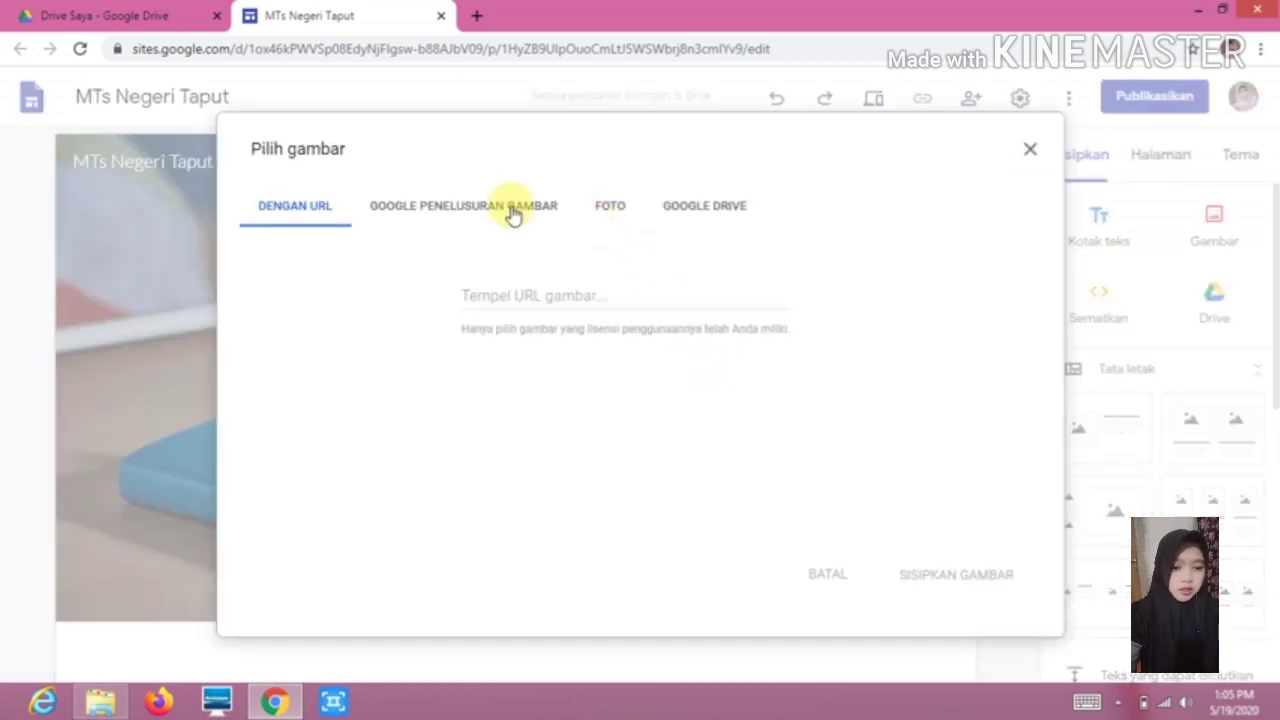
click(512, 212)
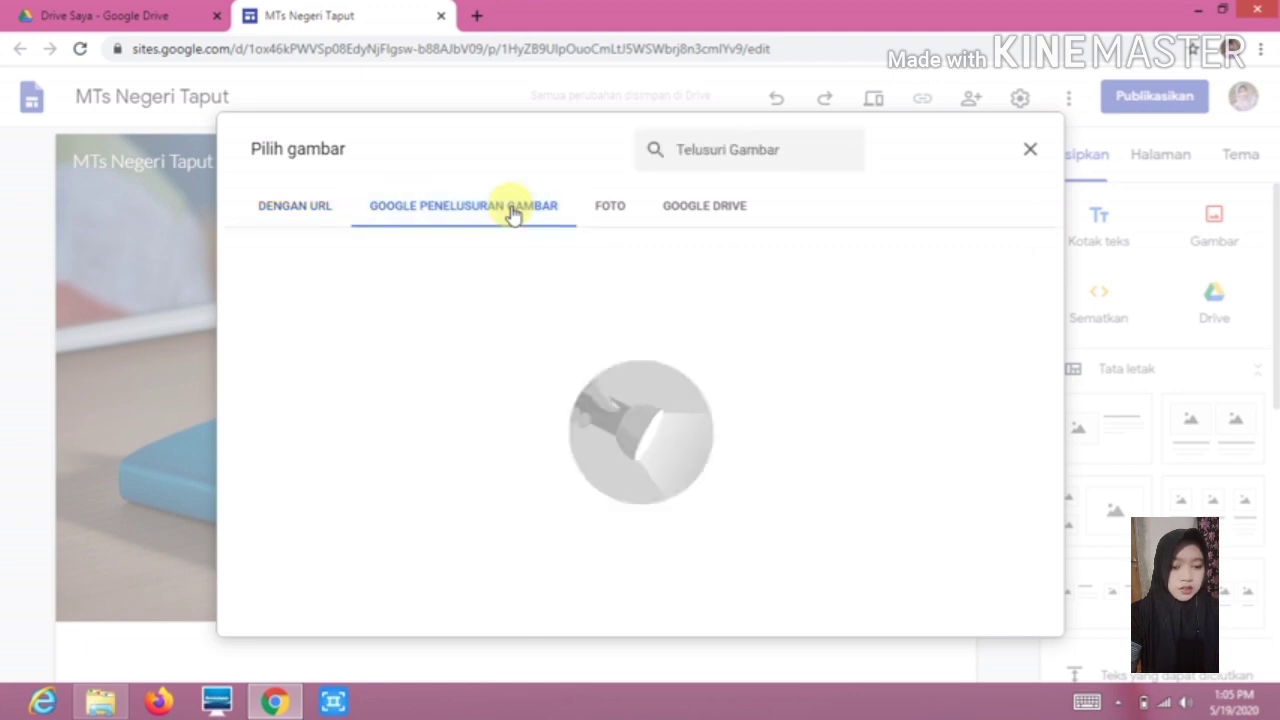
text(kemenag)
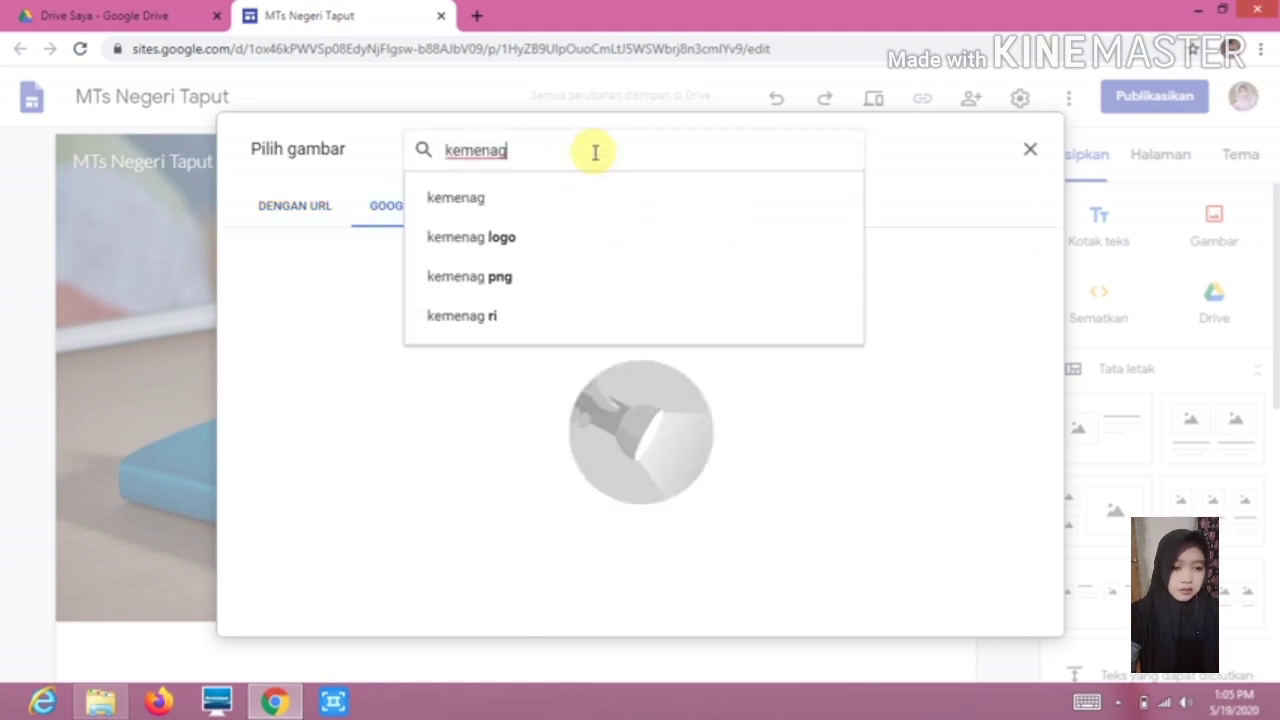
click(481, 245)
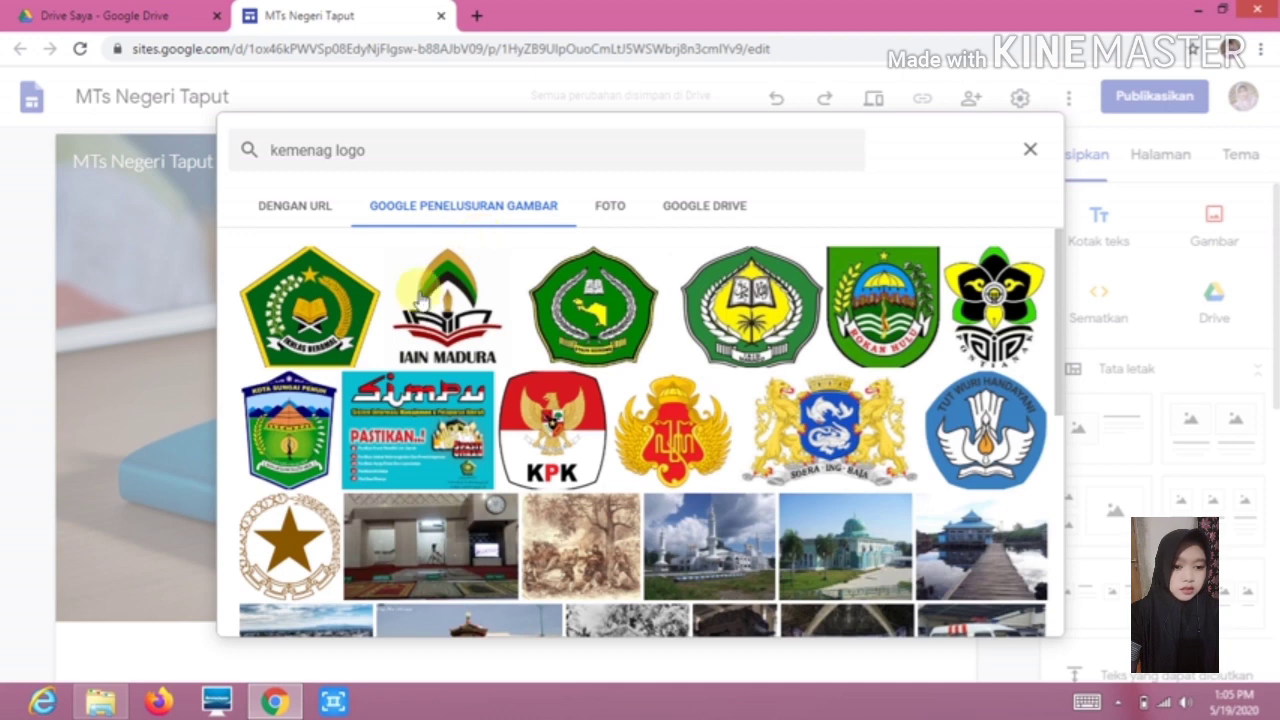
Insert the green pentagonal "Ikhlas Beramal" emblem as the site logo and close the settings
click(298, 315)
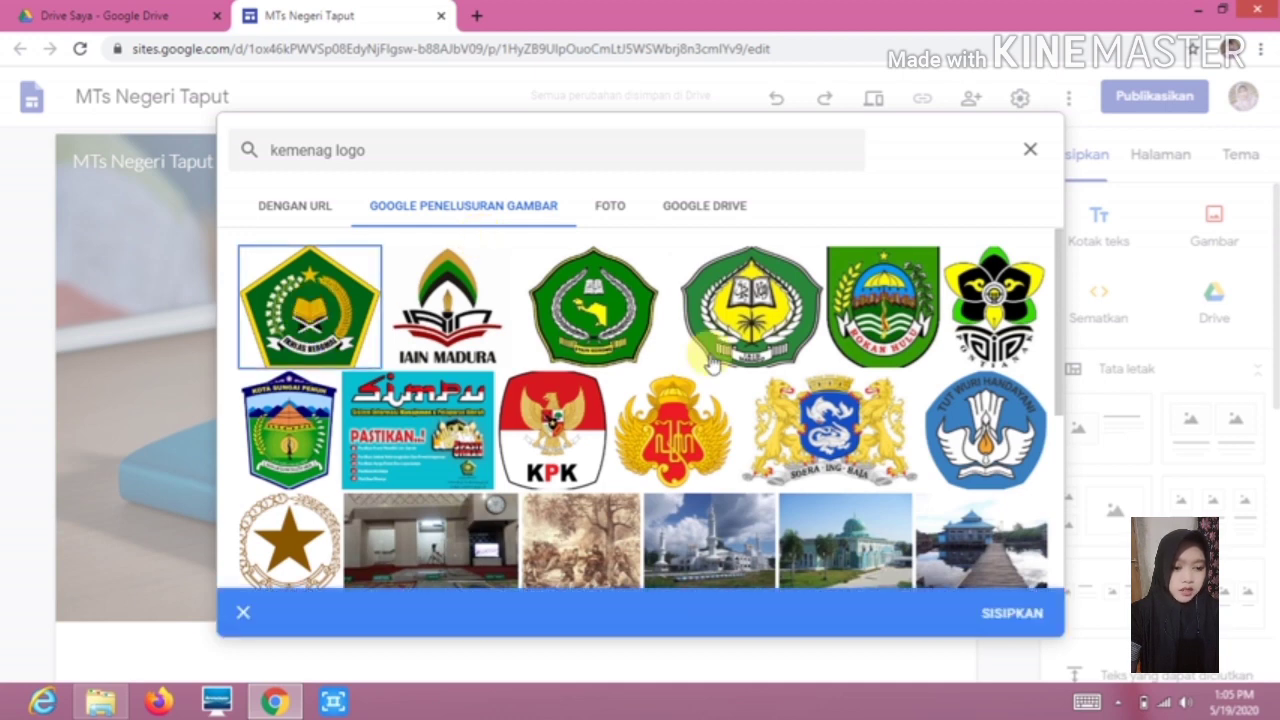
click(1003, 613)
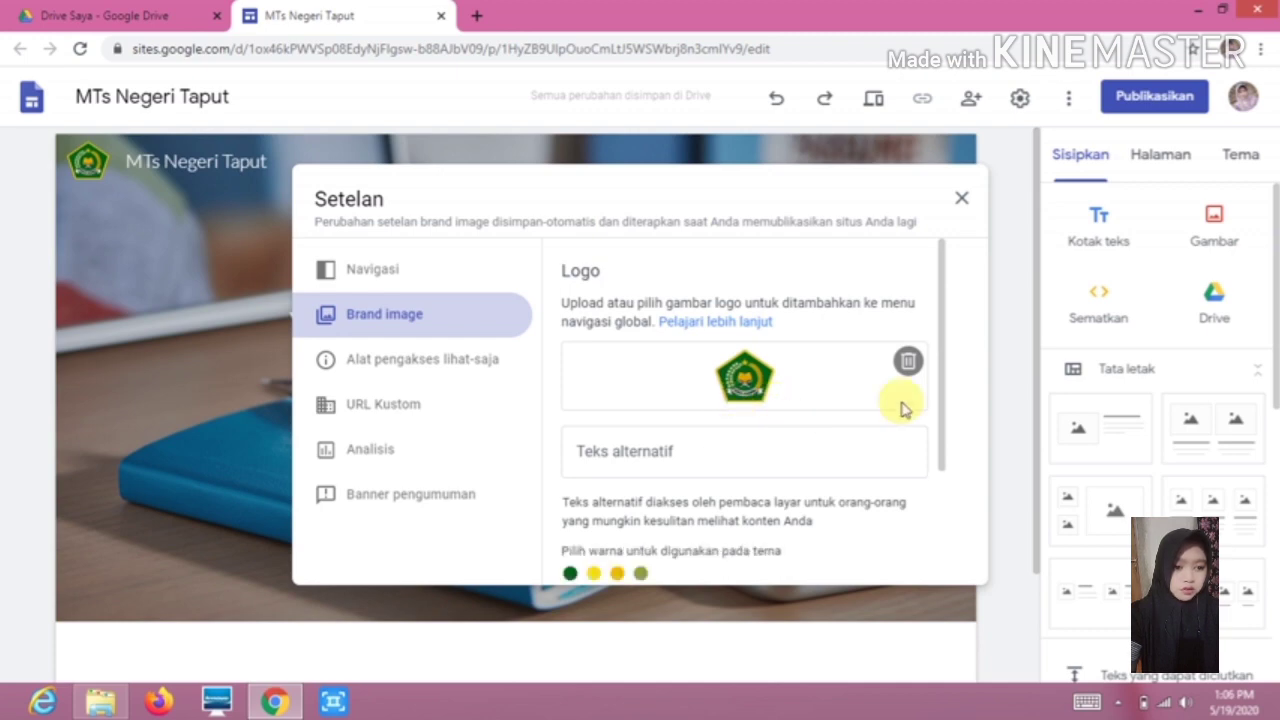
click(961, 195)
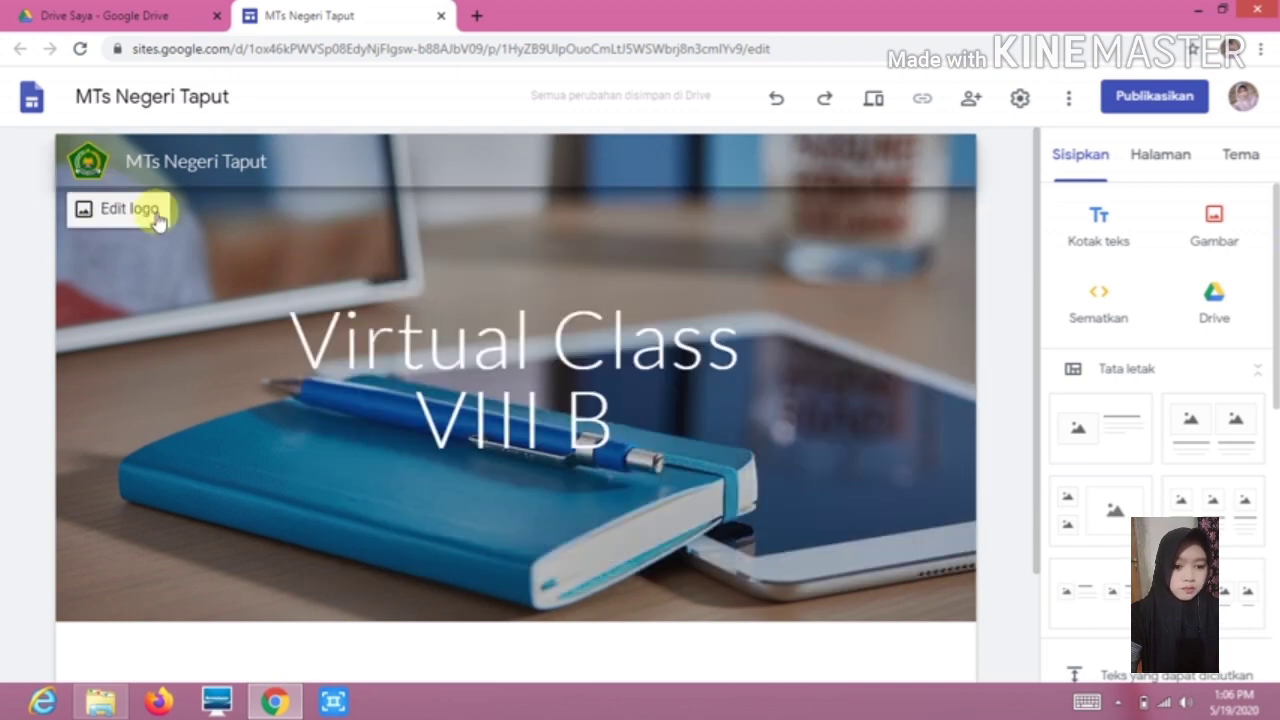
click(514, 337)
click(860, 426)
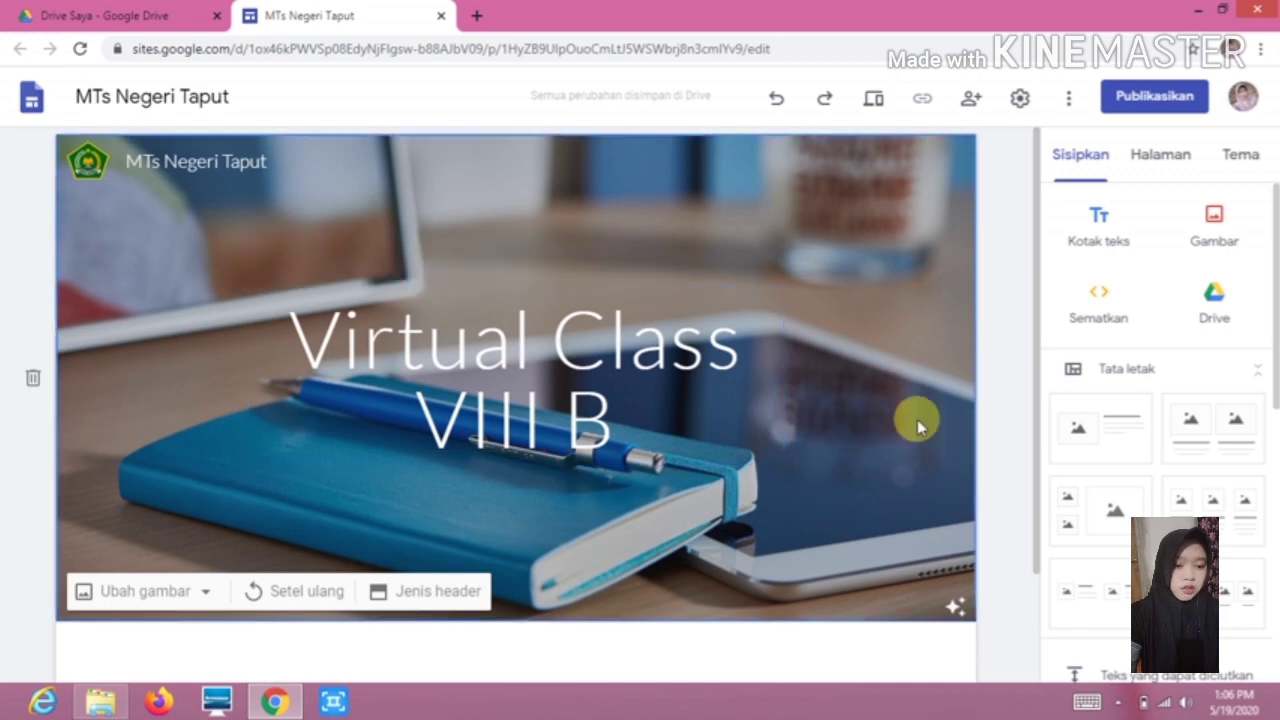
Insert a collapsible text block below the header with the heading "MTs Negeri Tapanuli Utara"
scroll(841, 396, down, 1)
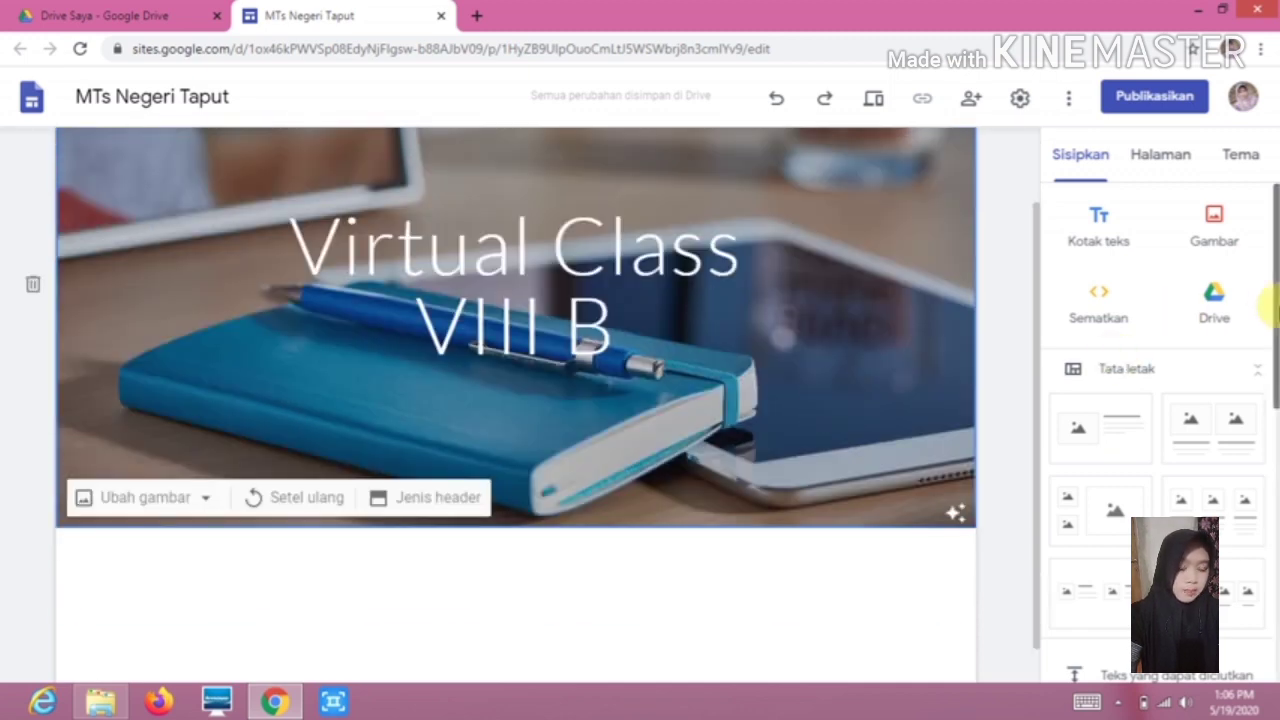
drag(1276, 310, 1270, 572)
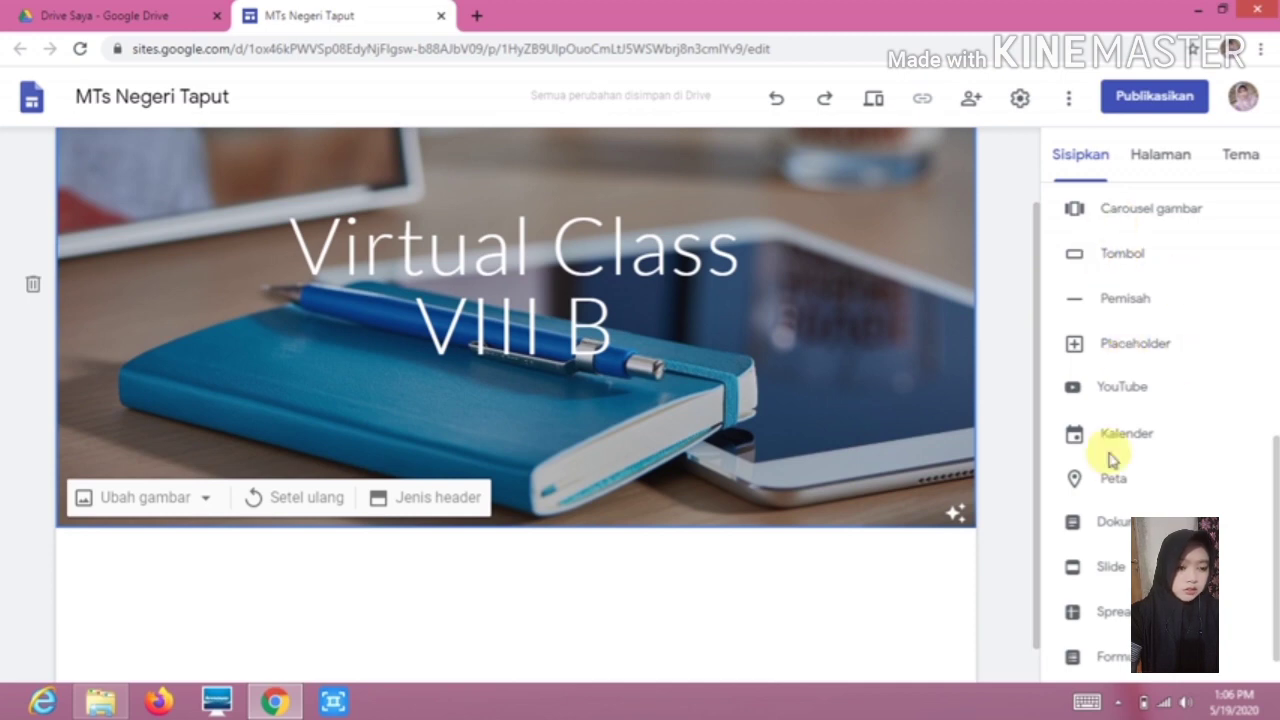
scroll(1120, 500, down, 1)
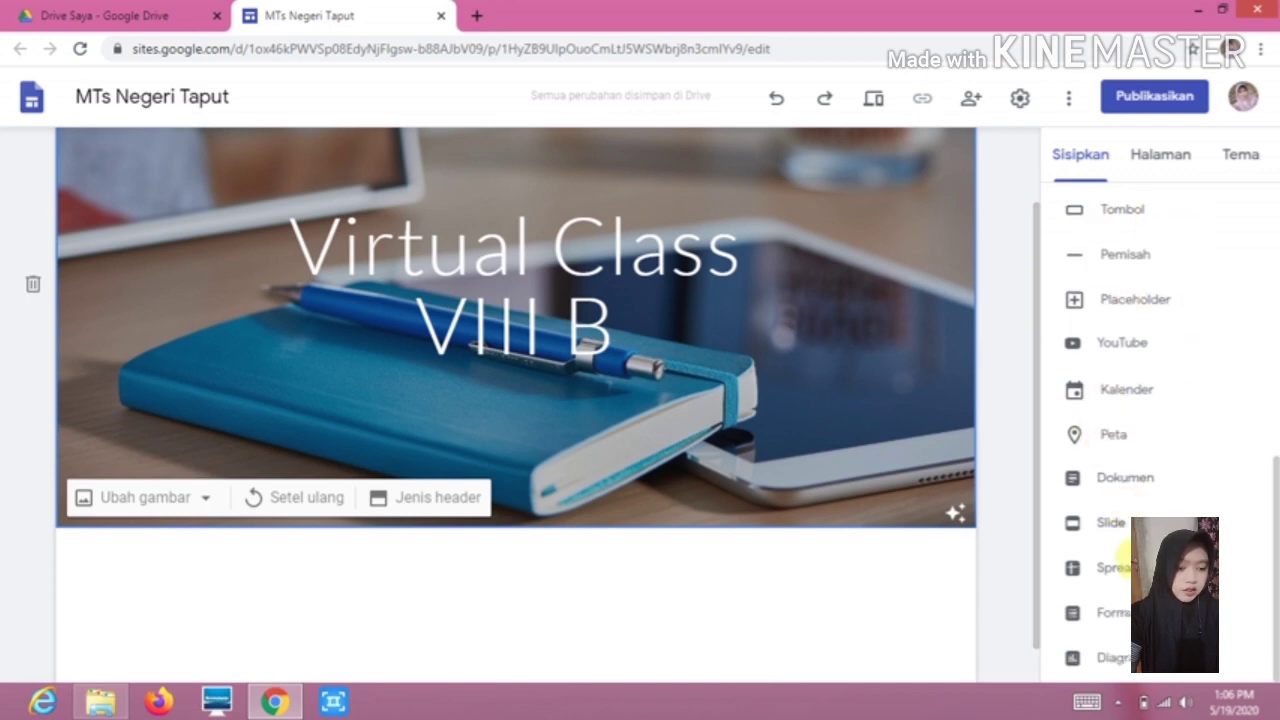
drag(1274, 556, 1273, 408)
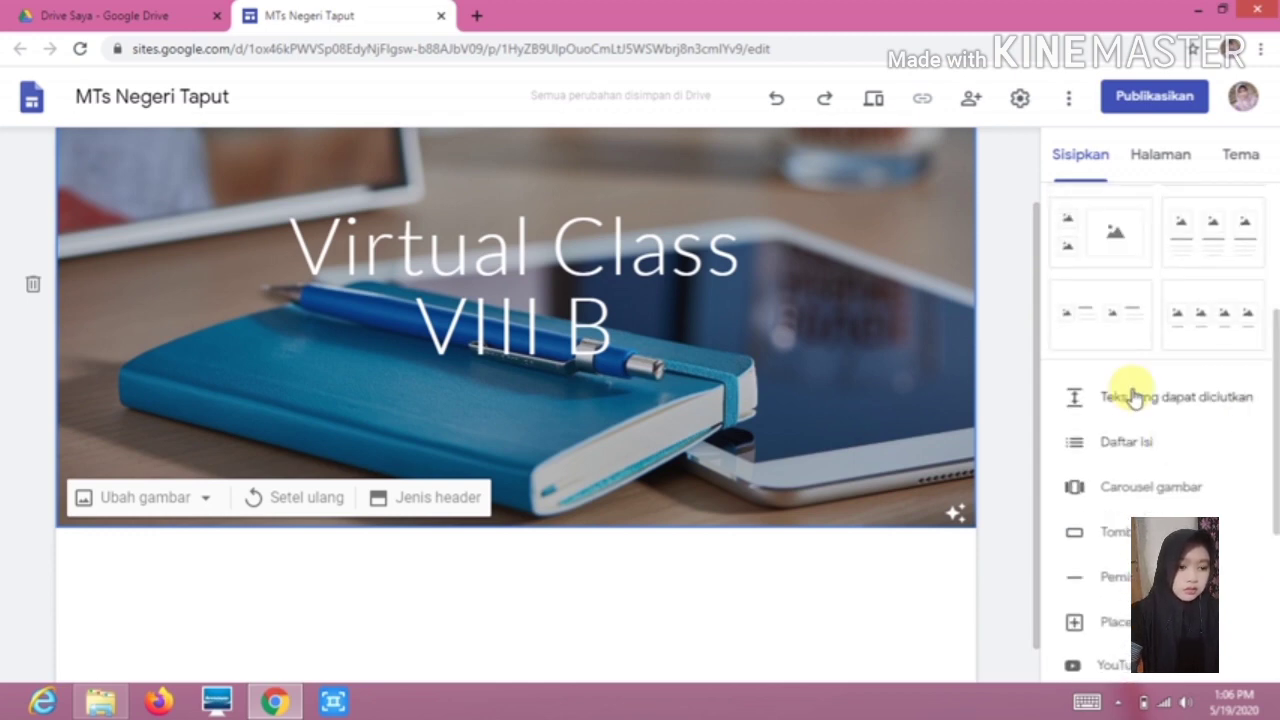
click(1135, 397)
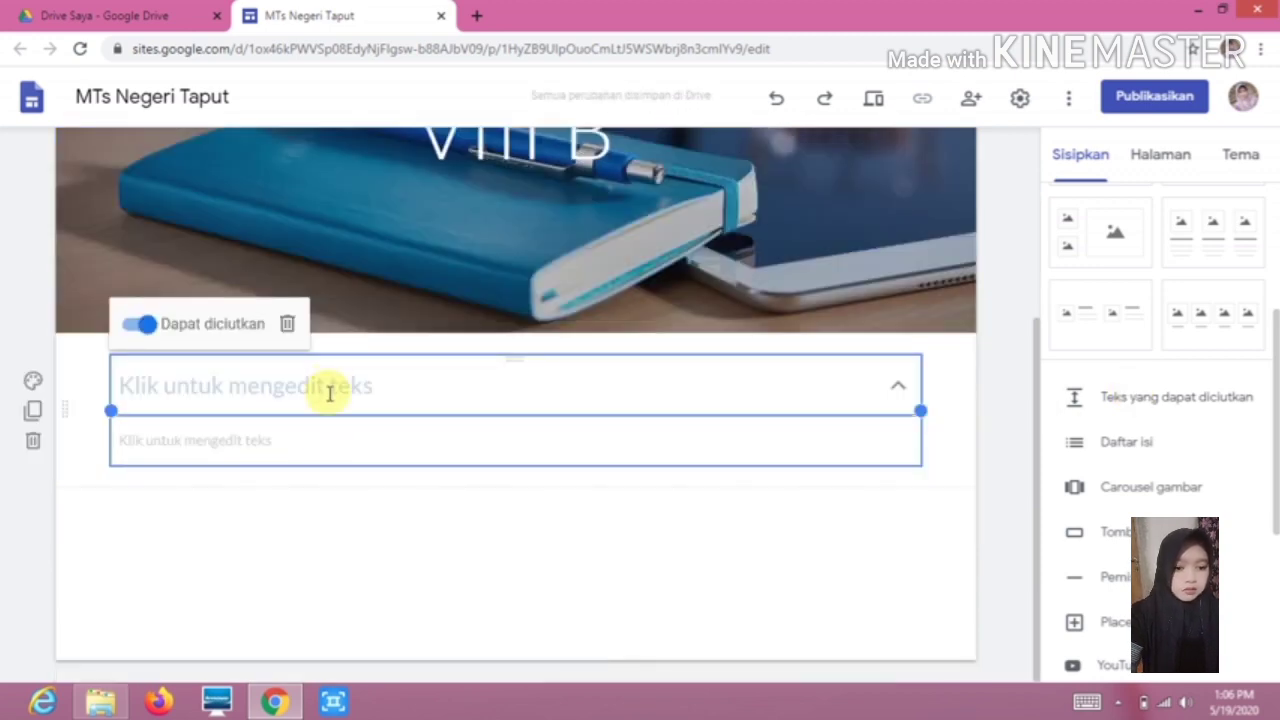
click(329, 384)
text(MTs N)
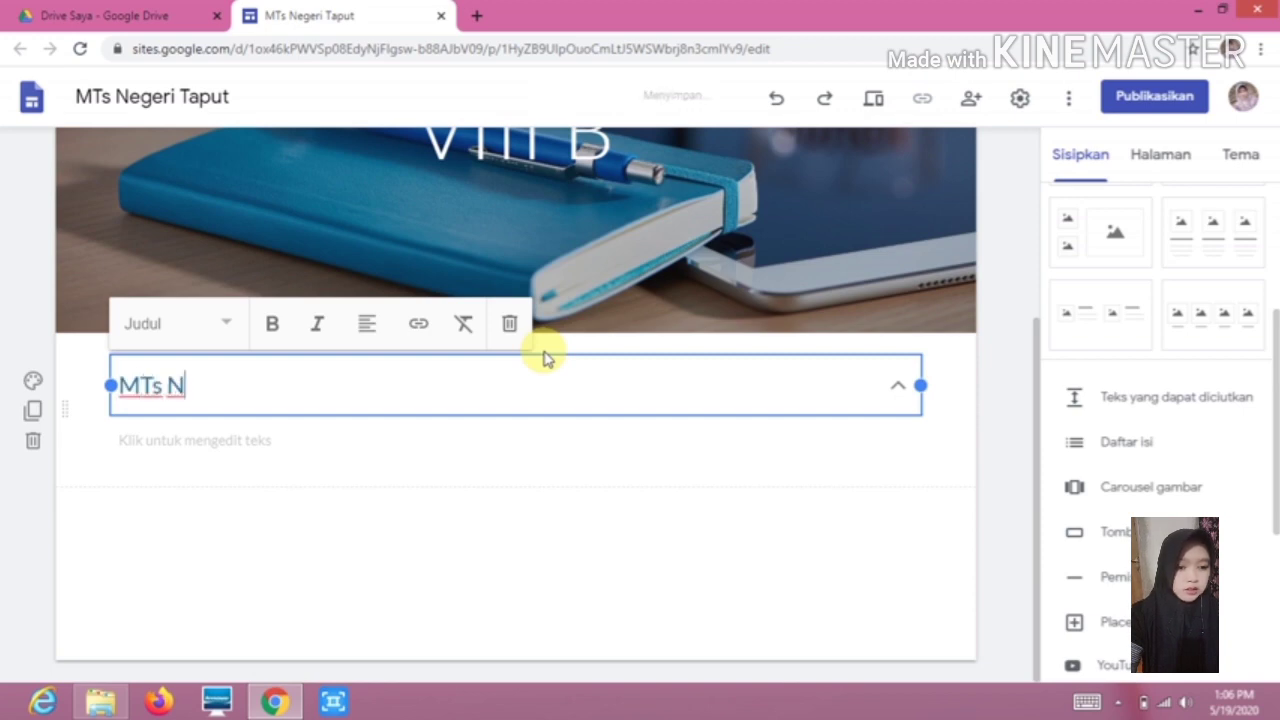
text(egeri Ta)
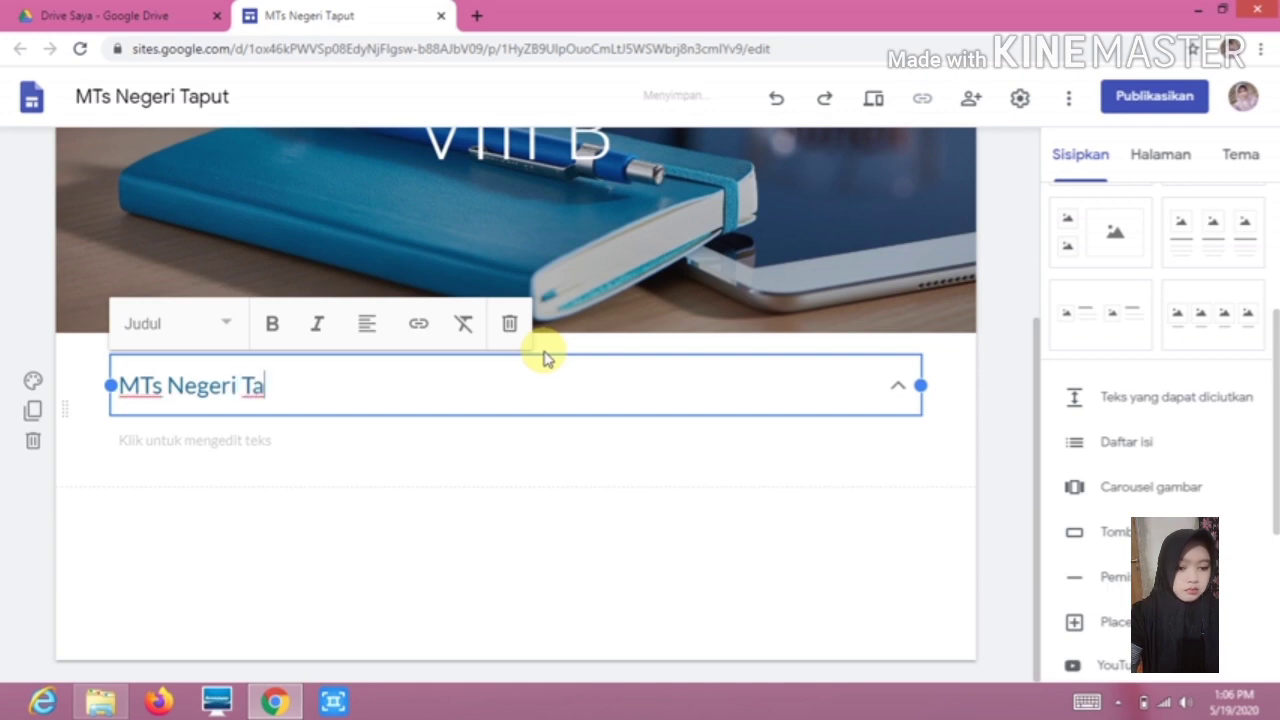
text(panuli Utara)
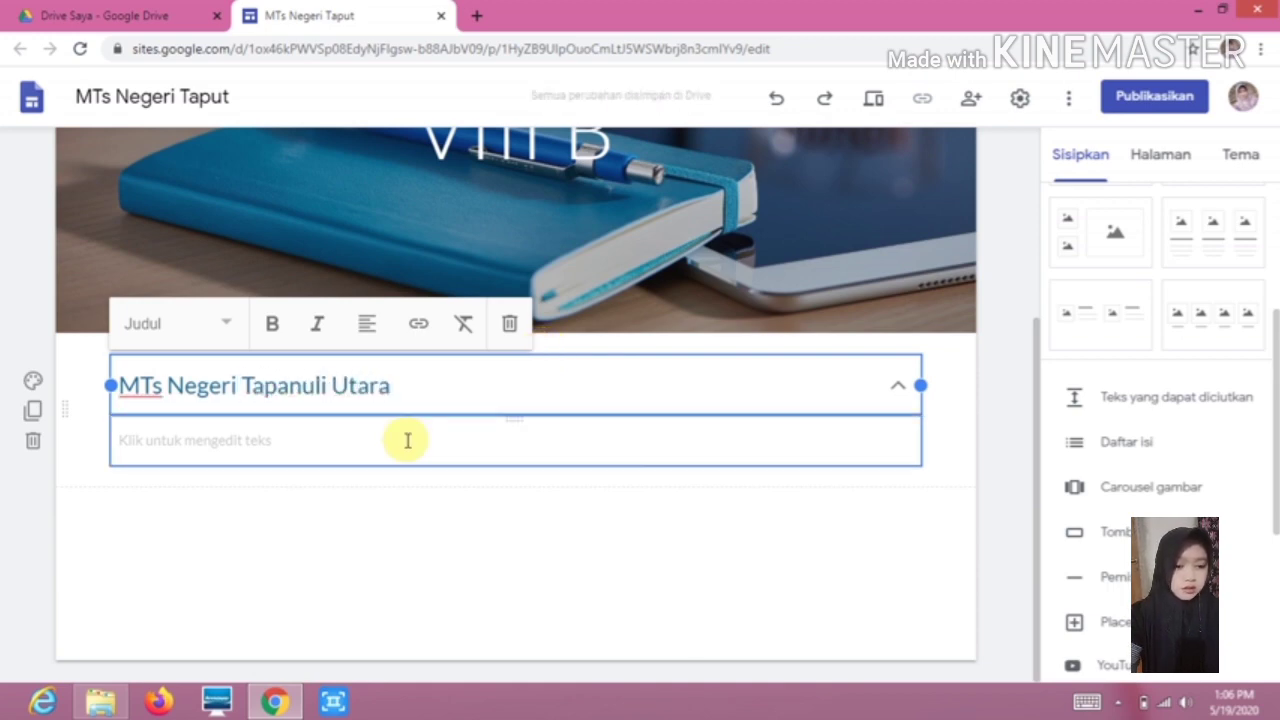
Enter the school's address as the collapsible block's body text, and test expanding and collapsing the block
click(407, 440)
text(Ja)
key(BackSpace)
text(l. Sipirok)
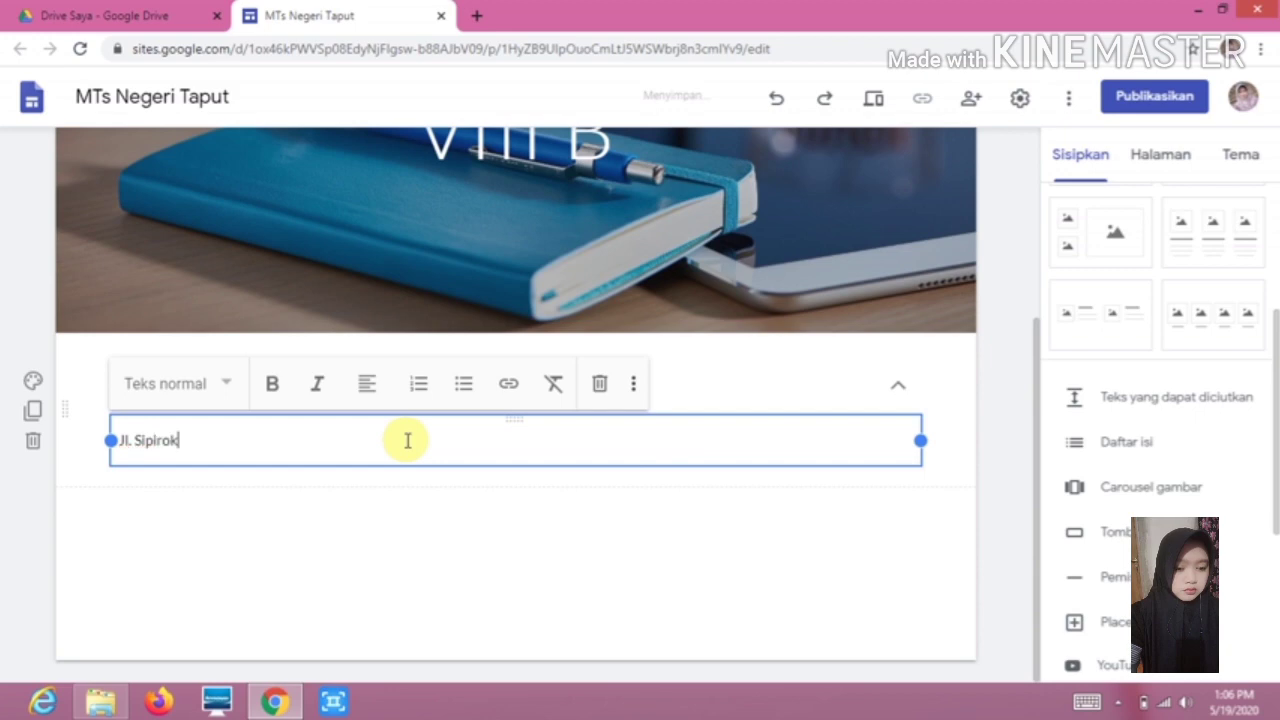
text( km 18 )
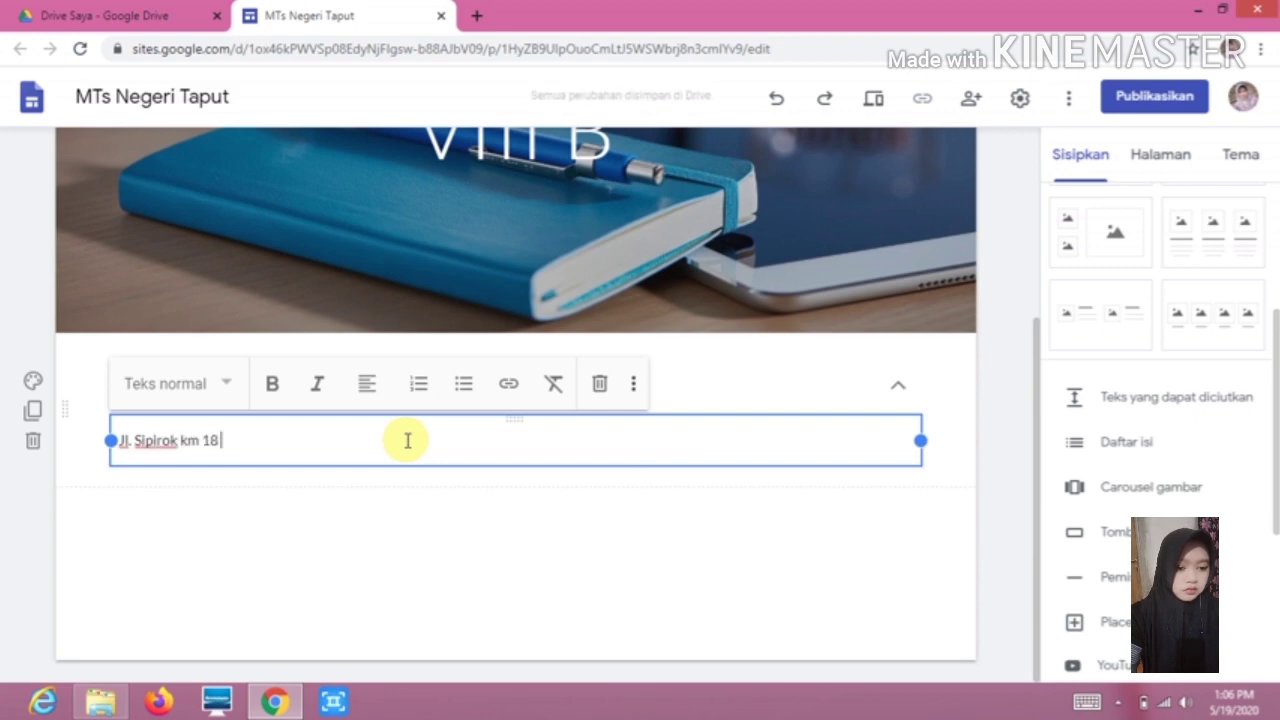
text(Pahae Julu Tapanuli Utara Sumut)
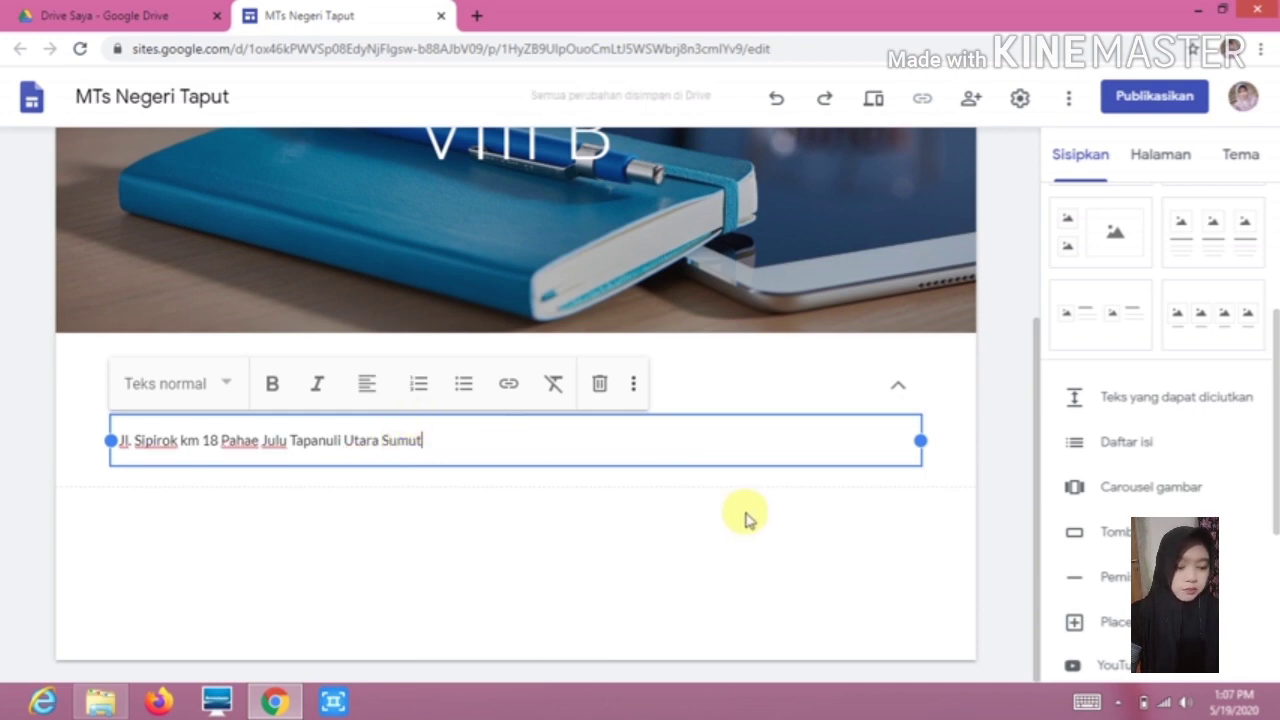
click(746, 513)
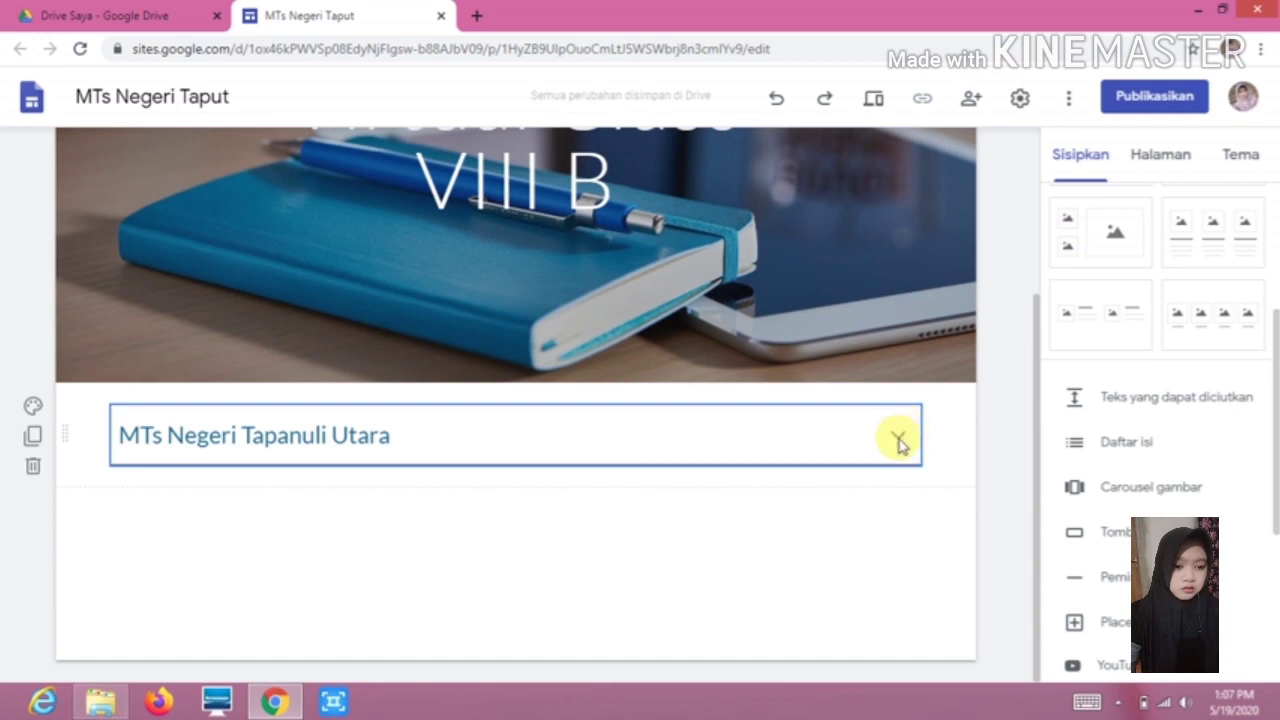
click(900, 438)
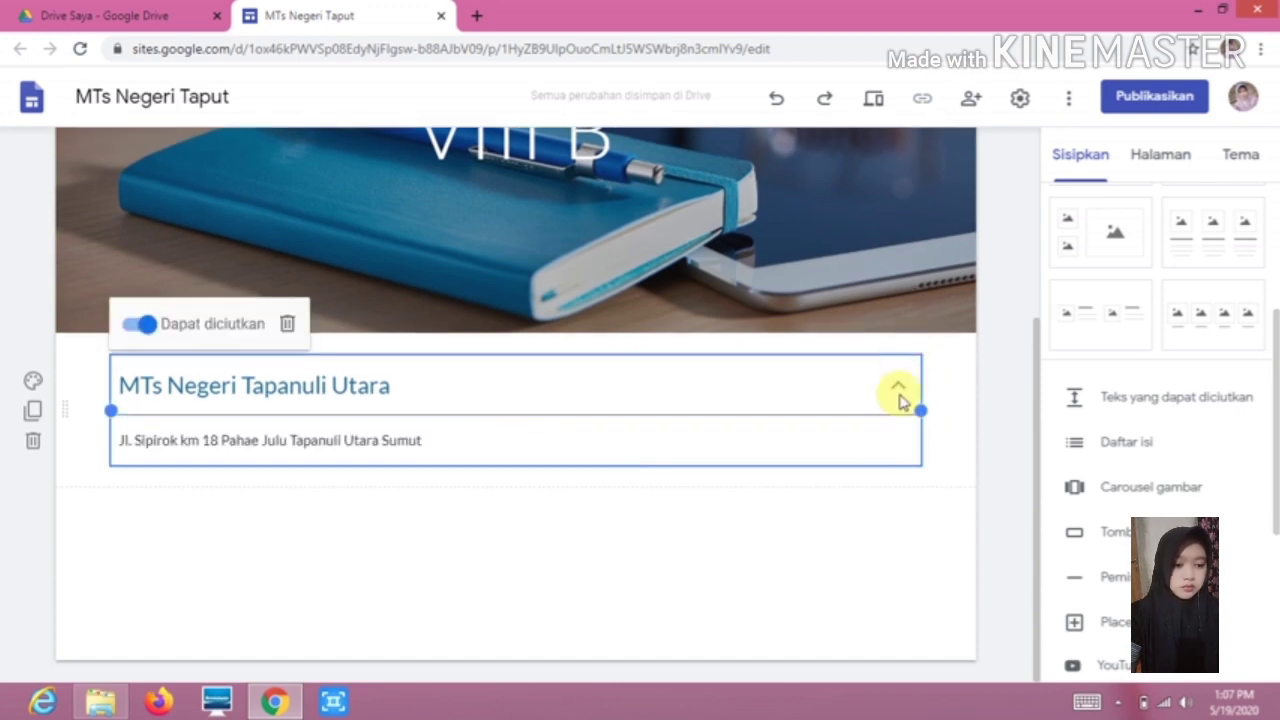
click(932, 505)
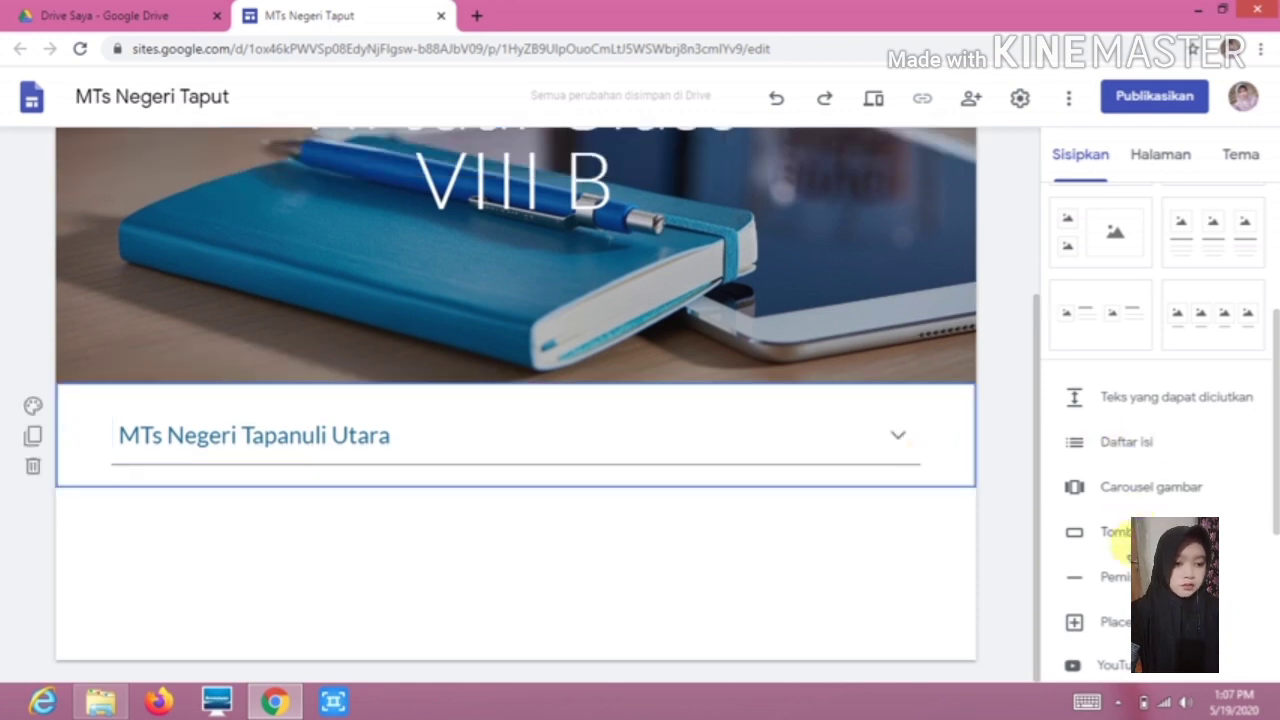
Insert a divider below the collapsible text block and apply the last listed theme, with red-underlined uppercase headings, to the site
click(1118, 582)
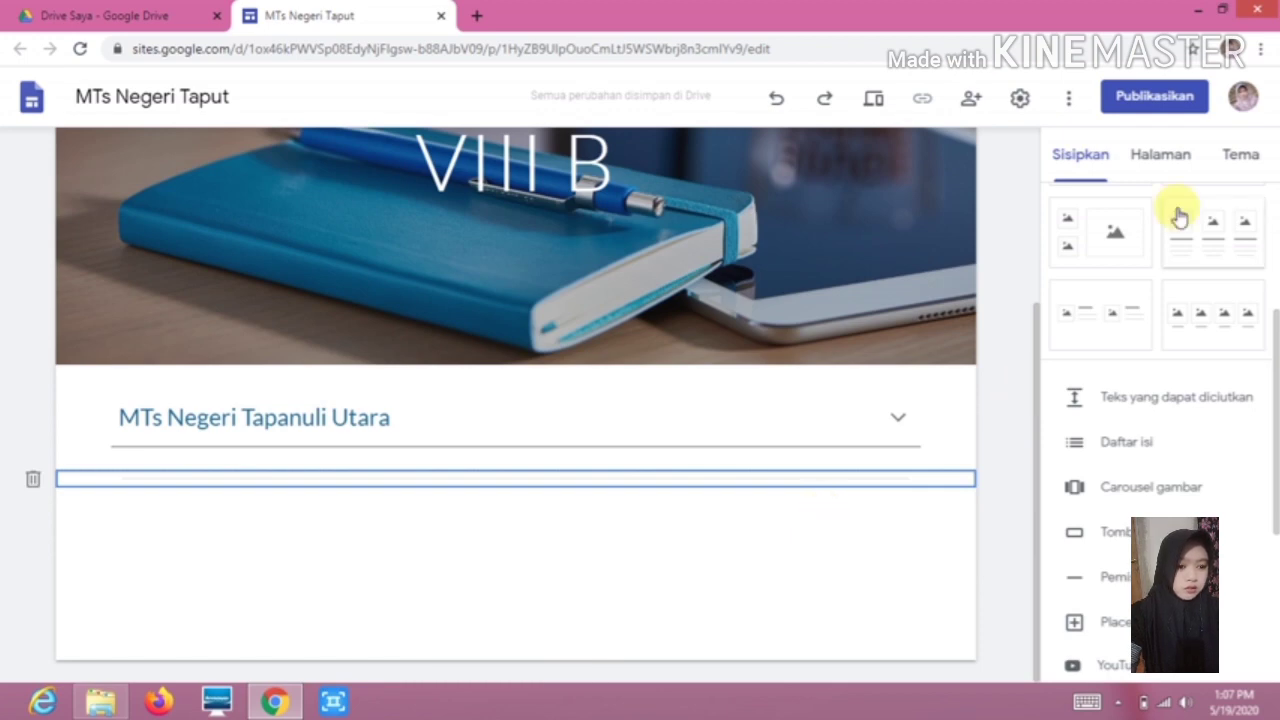
click(1245, 160)
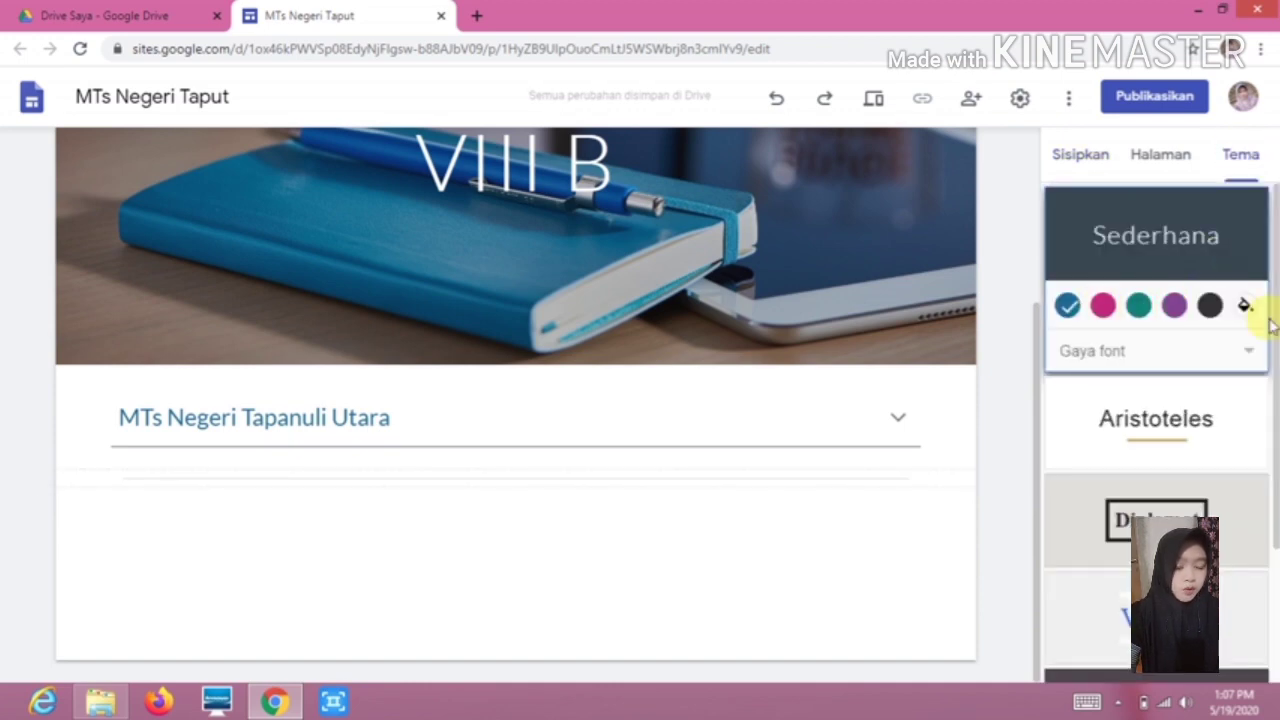
drag(1274, 335, 1272, 510)
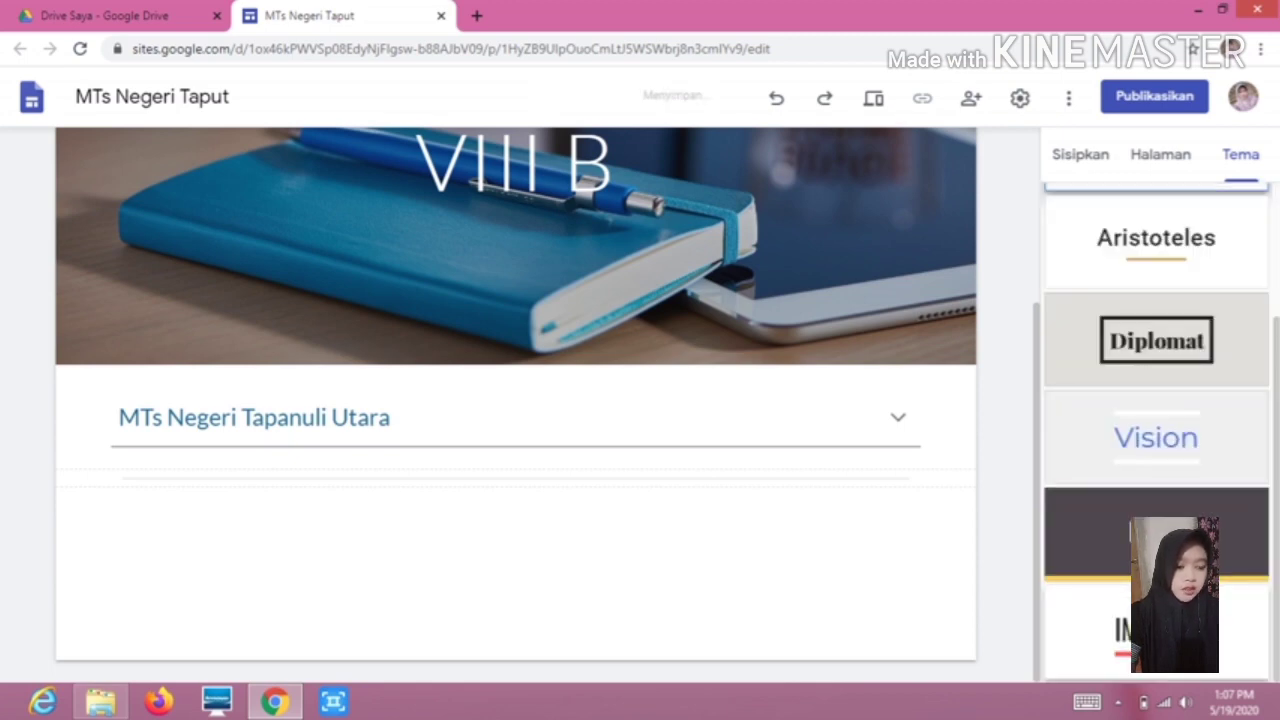
click(1156, 632)
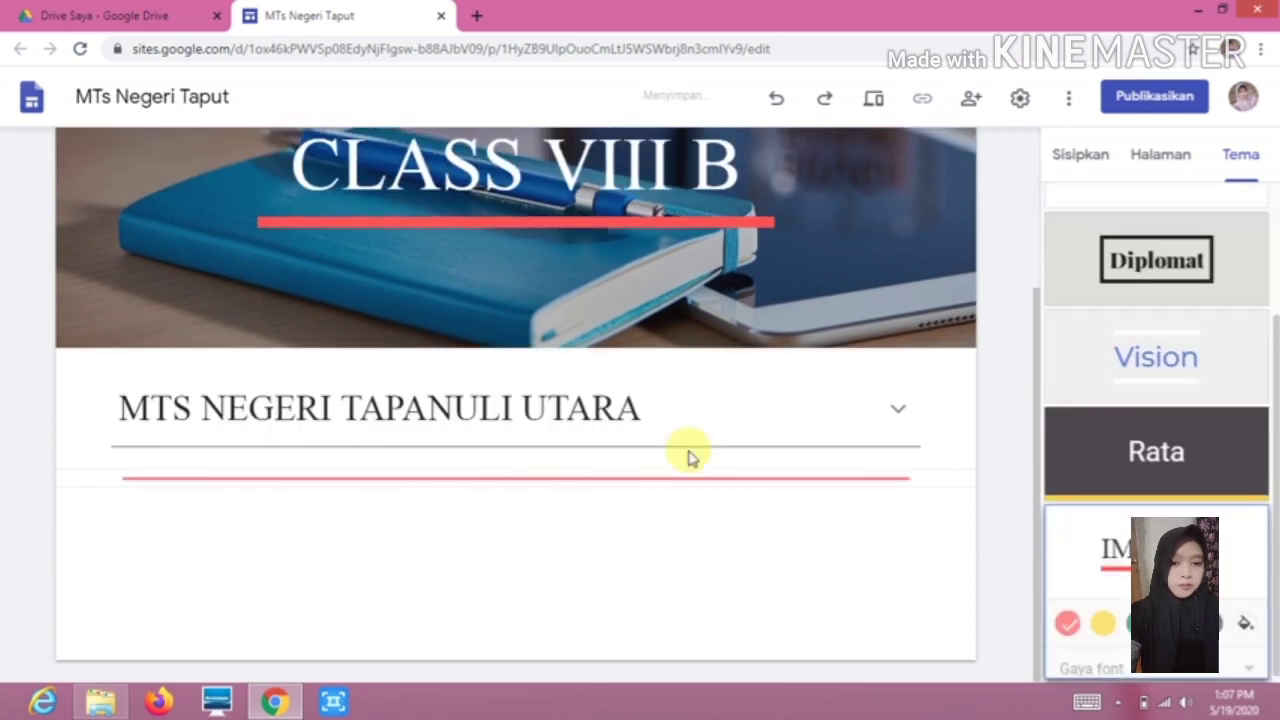
scroll(890, 375, up, 3)
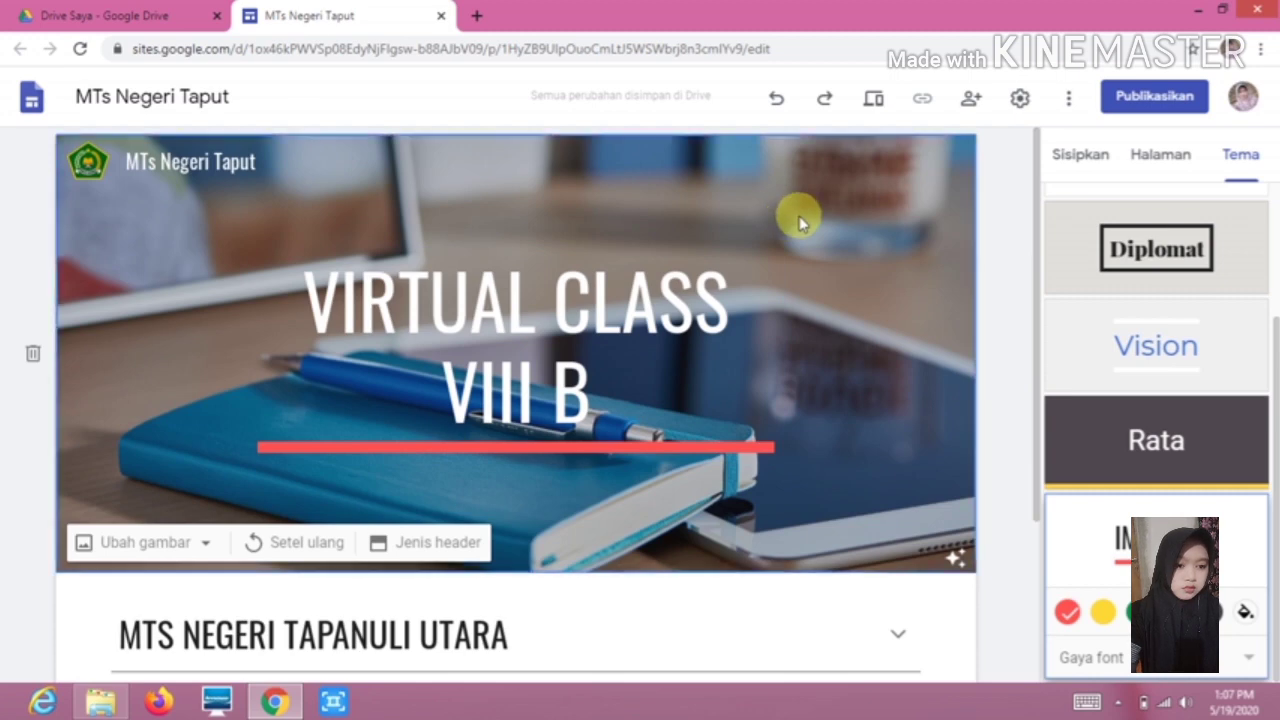
scroll(832, 300, down, 3)
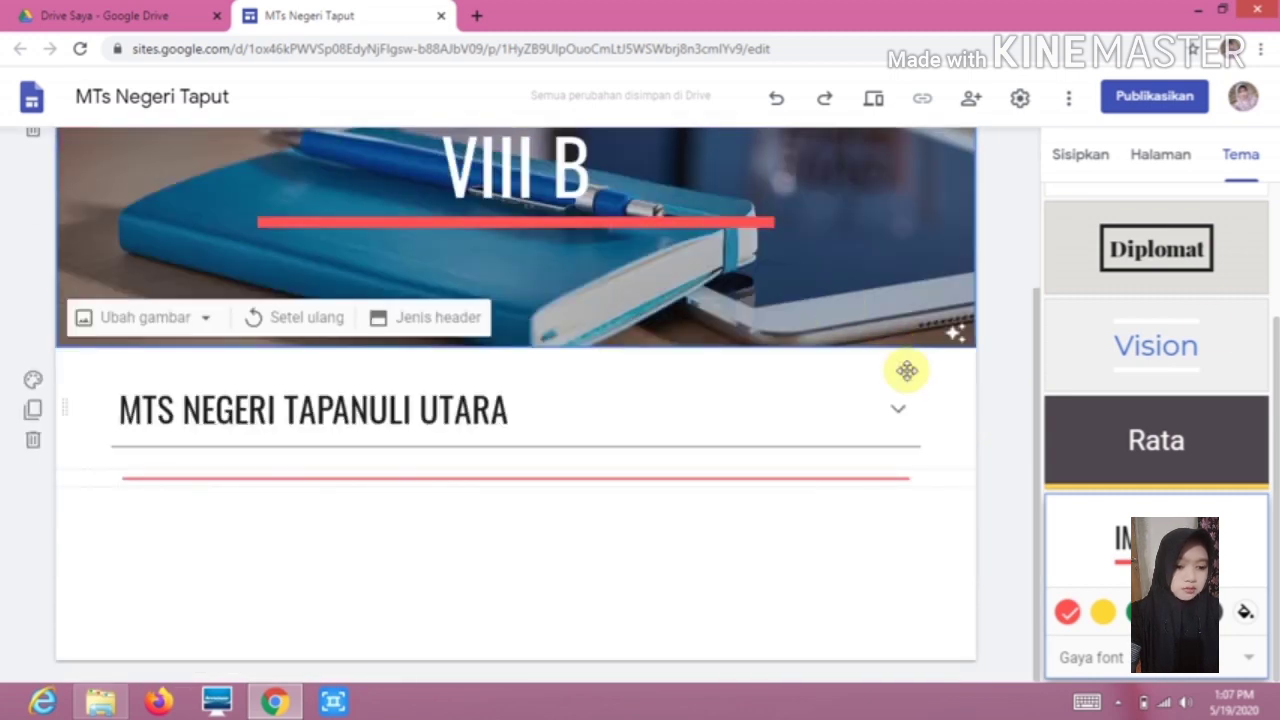
Try the Diplomat theme on the site, and switch back to the theme with red-underlined uppercase headings
click(1185, 271)
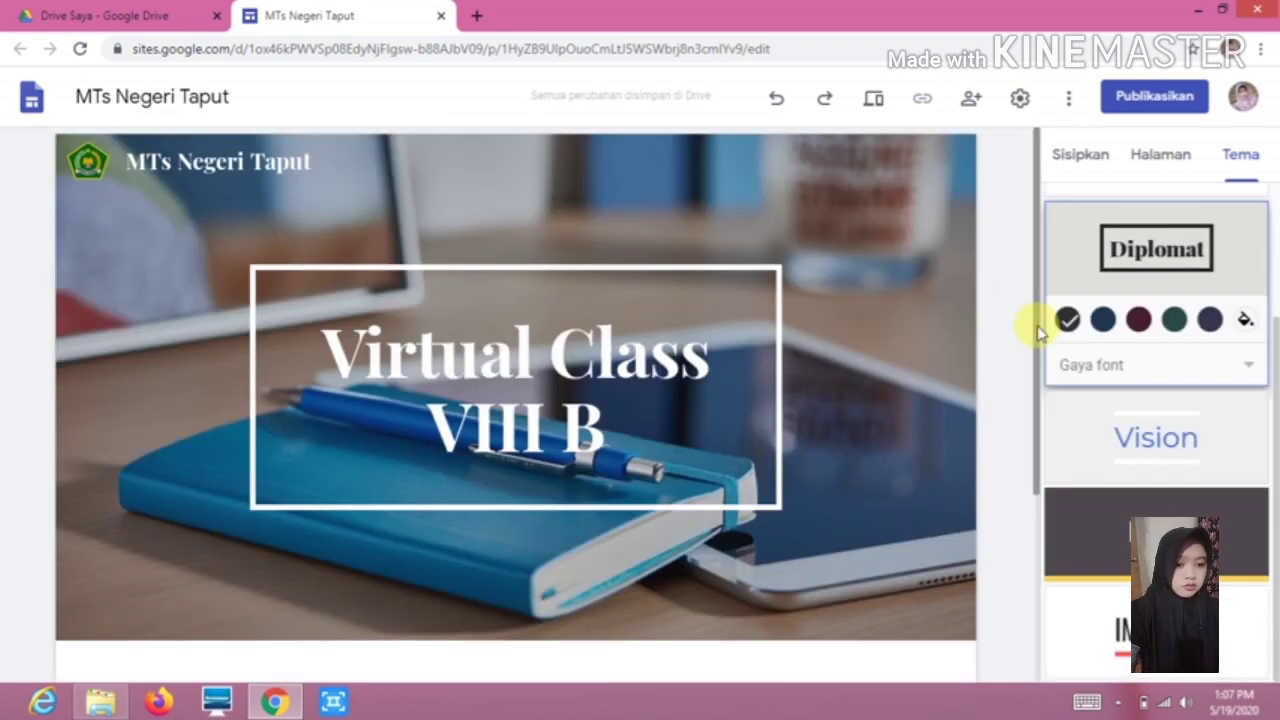
scroll(851, 374, down, 3)
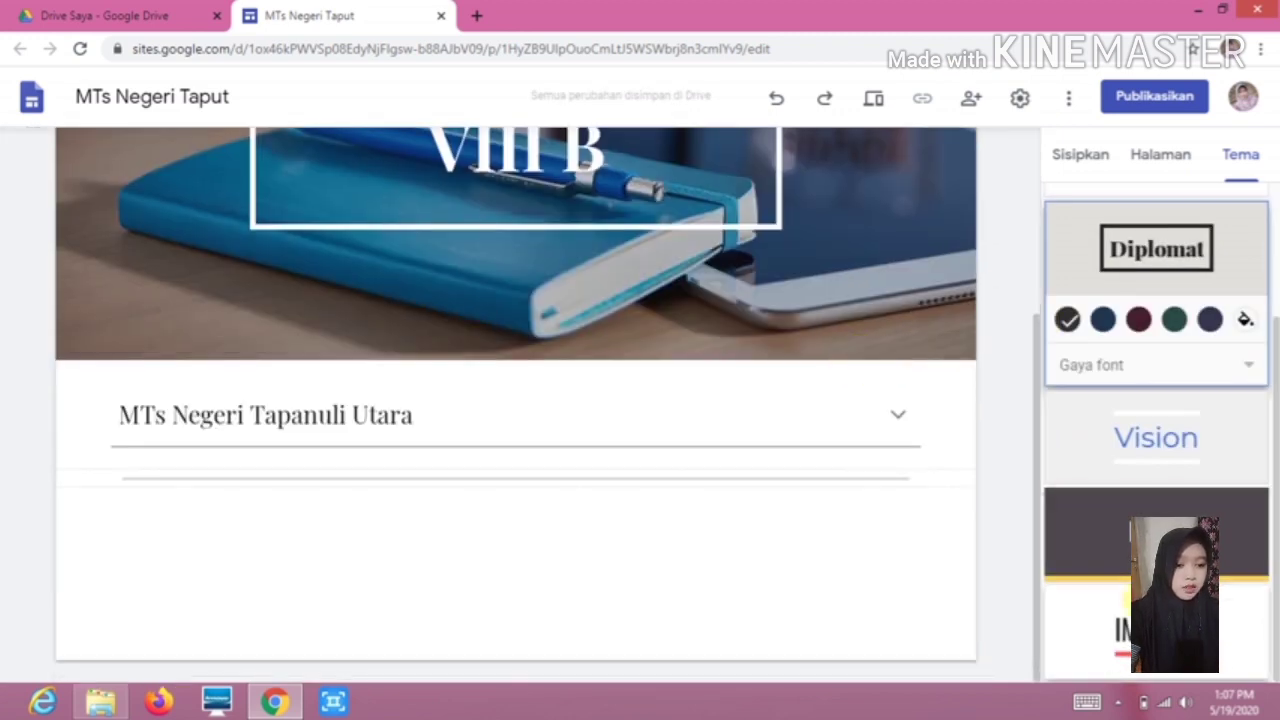
click(1143, 611)
scroll(711, 425, up, 3)
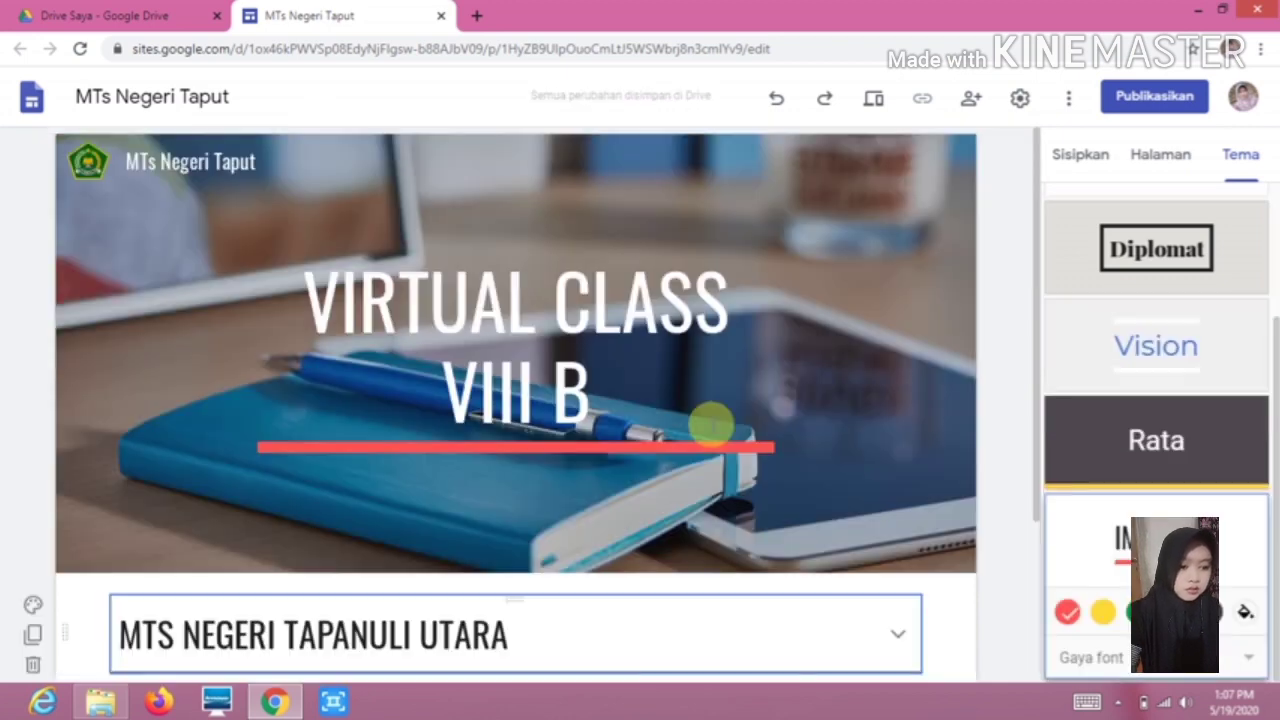
scroll(650, 455, down, 2)
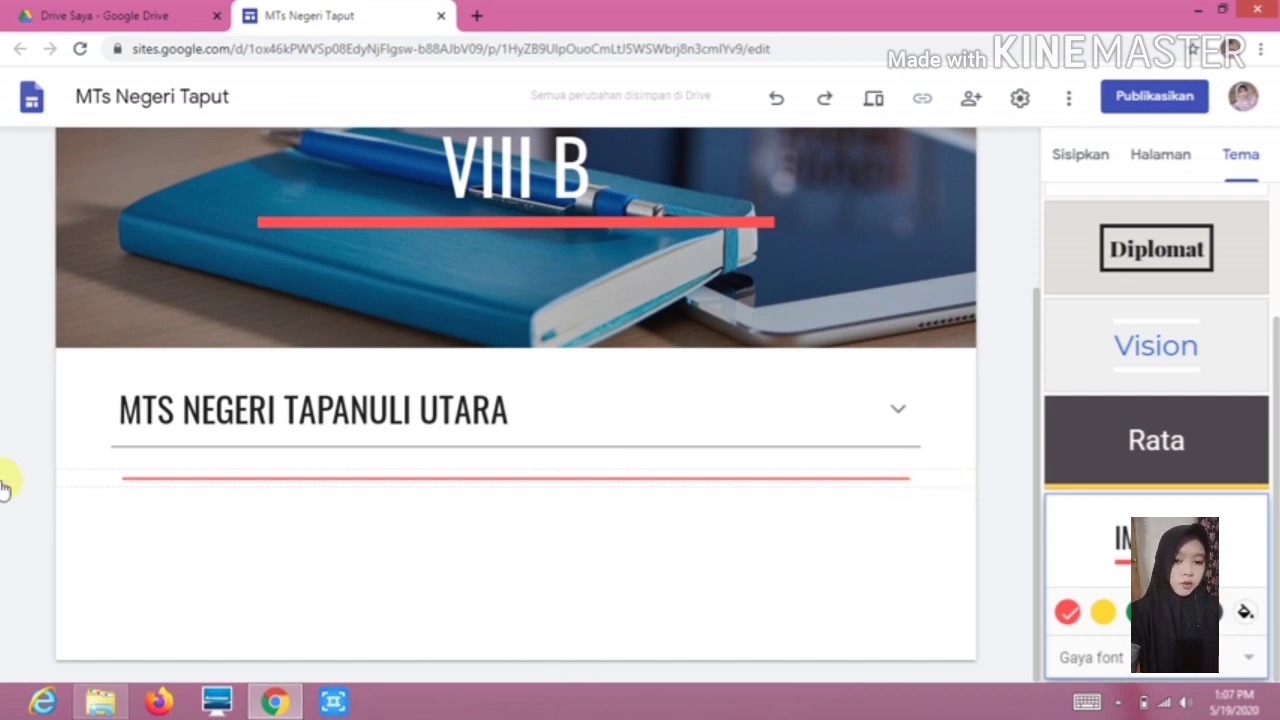
click(130, 484)
Start an image carousel and search Google Images for "sekolah" to find its first picture
click(1100, 164)
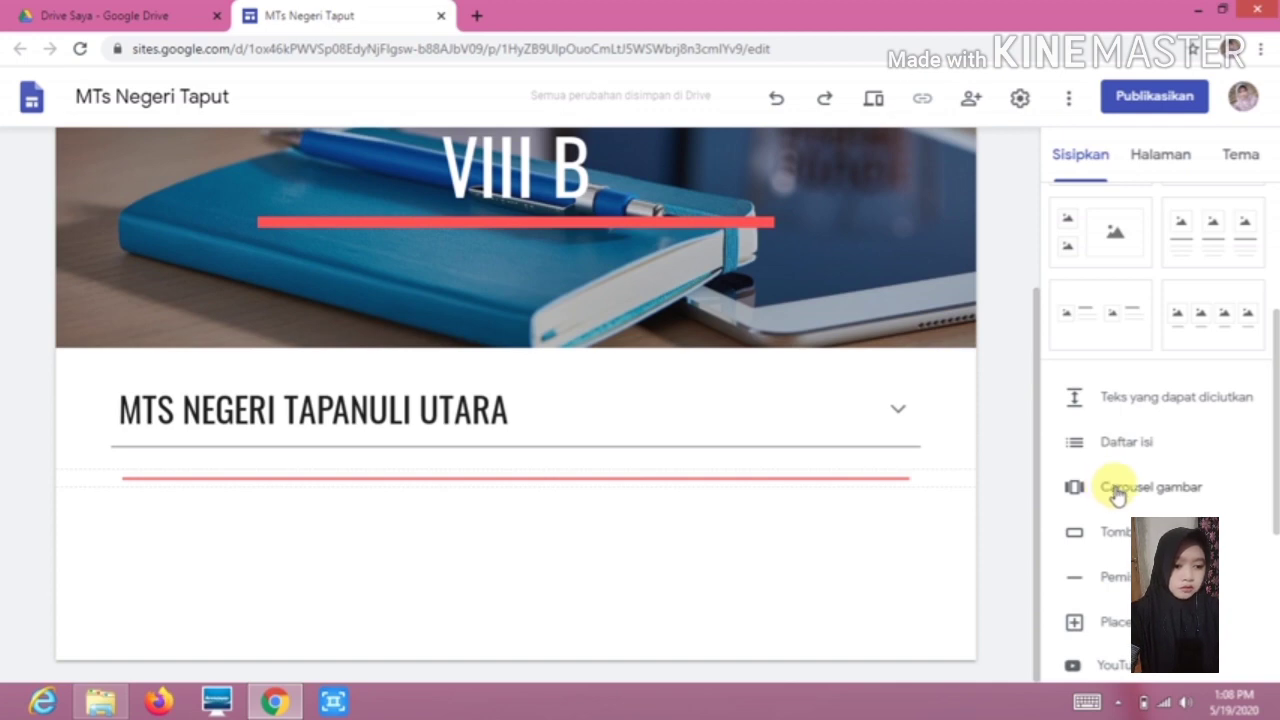
click(1117, 492)
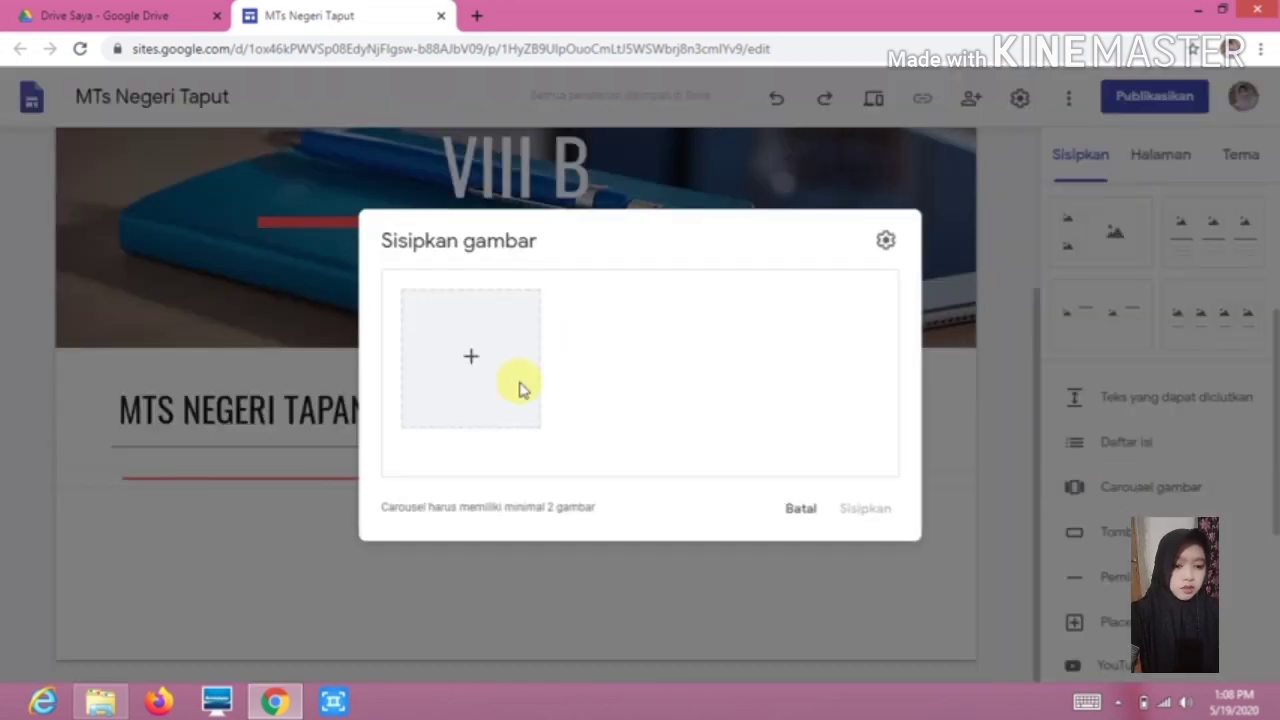
click(471, 360)
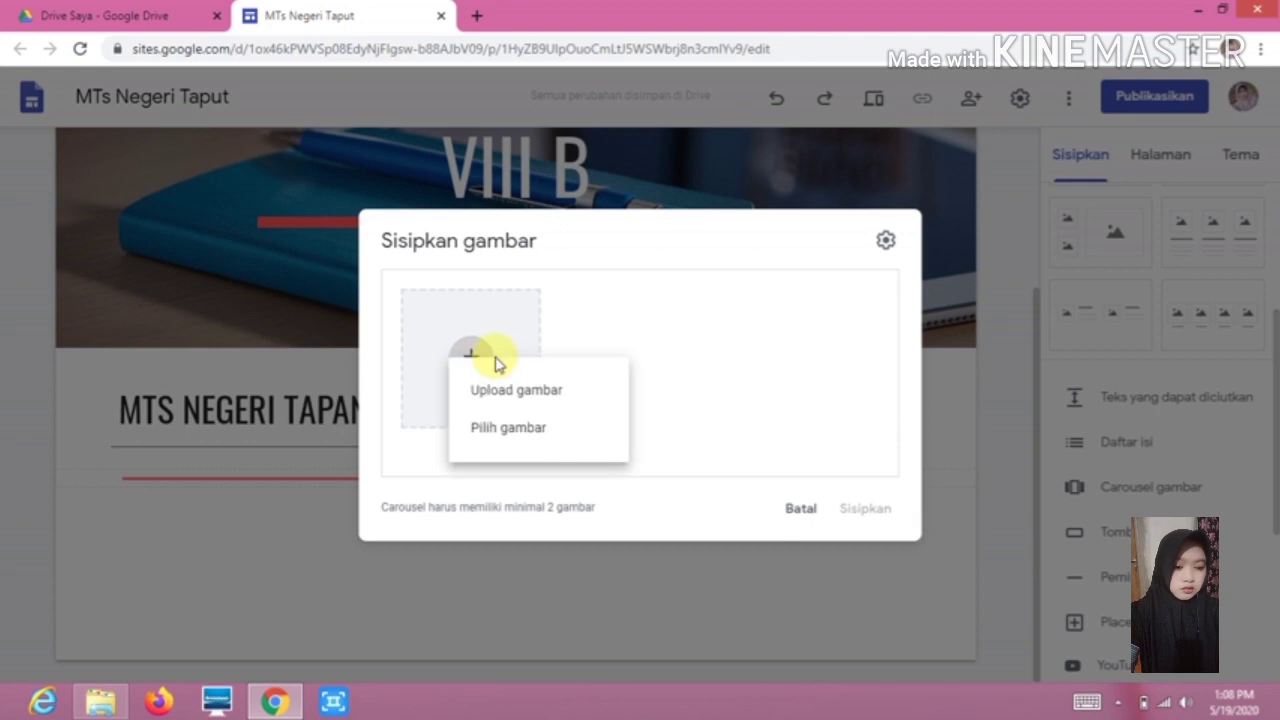
click(508, 428)
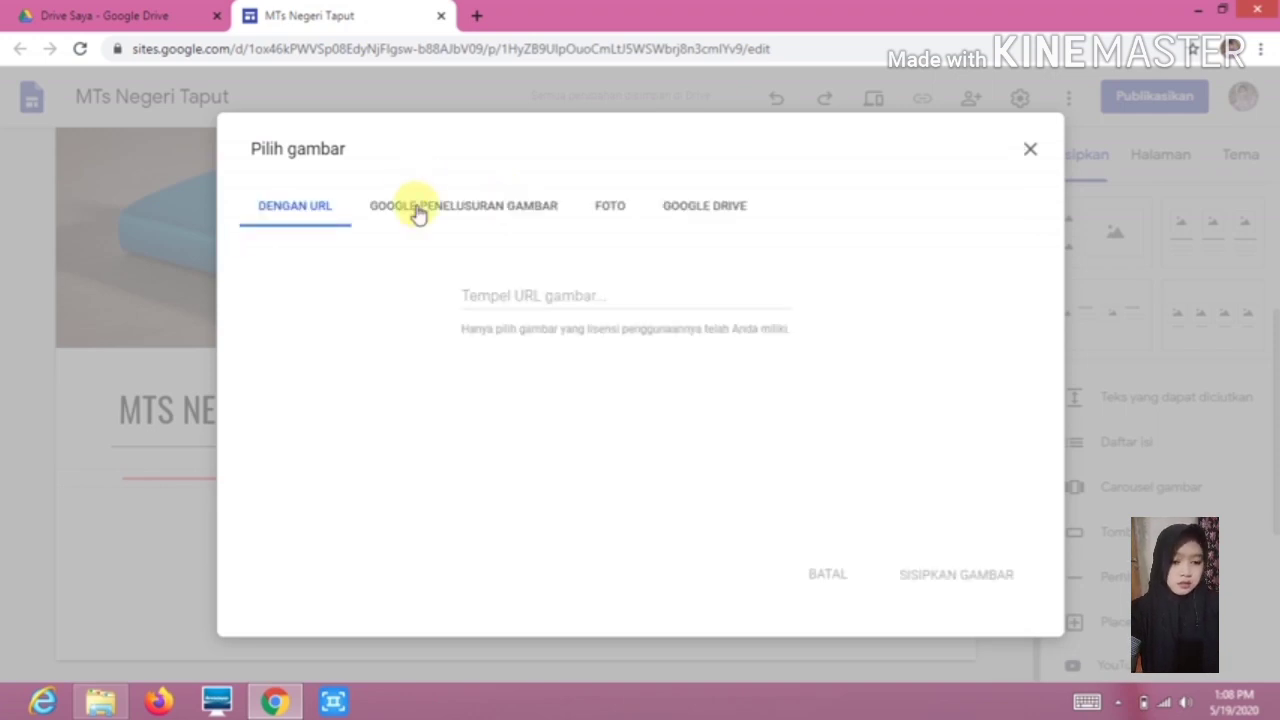
click(418, 212)
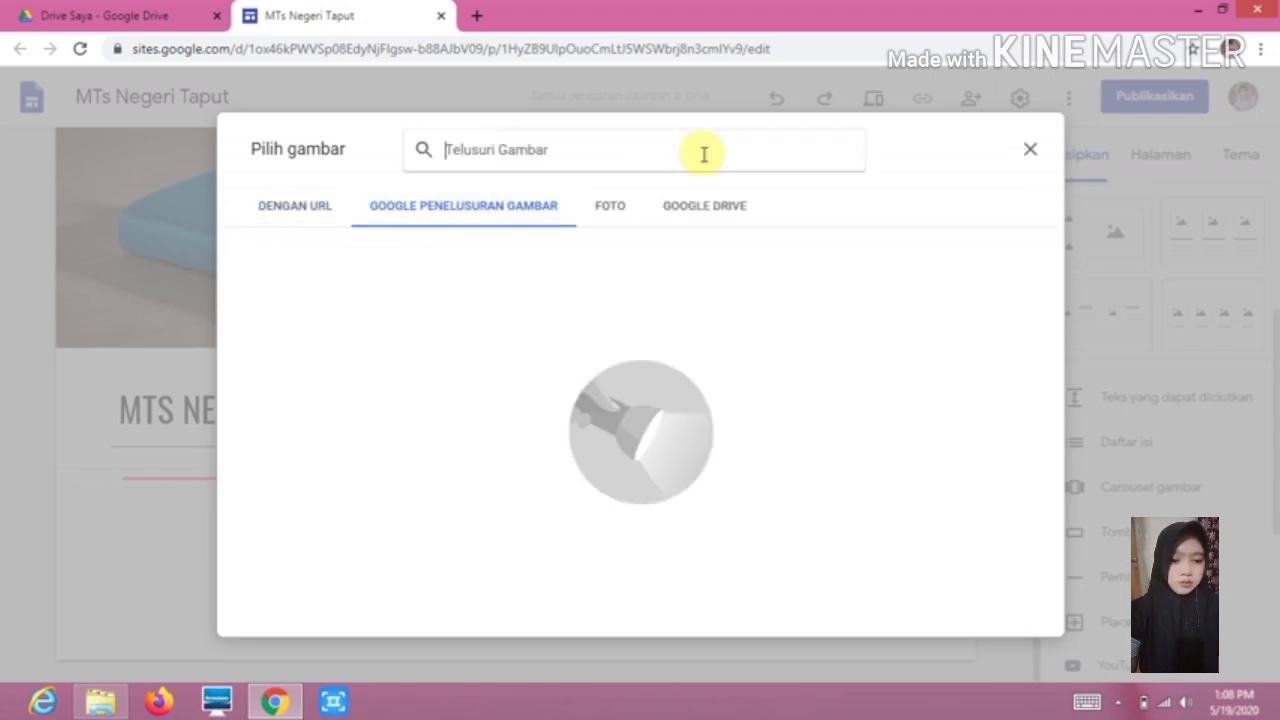
text(sekolah)
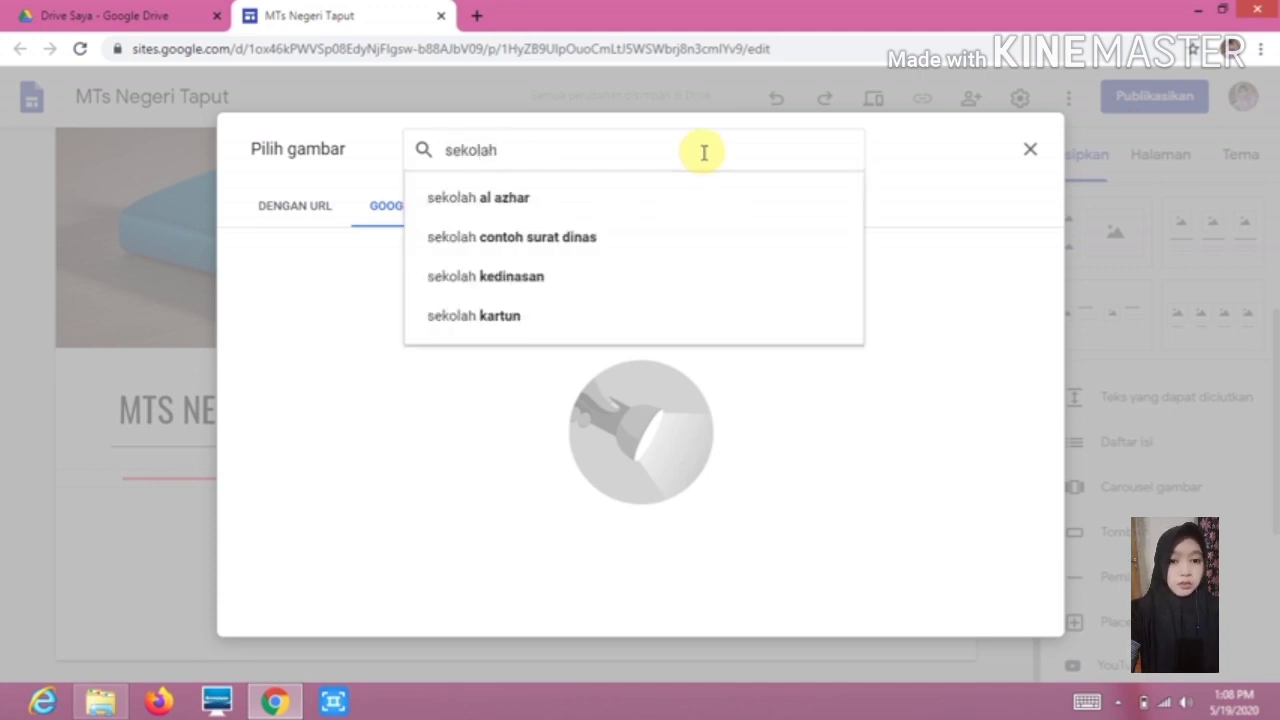
key(Return)
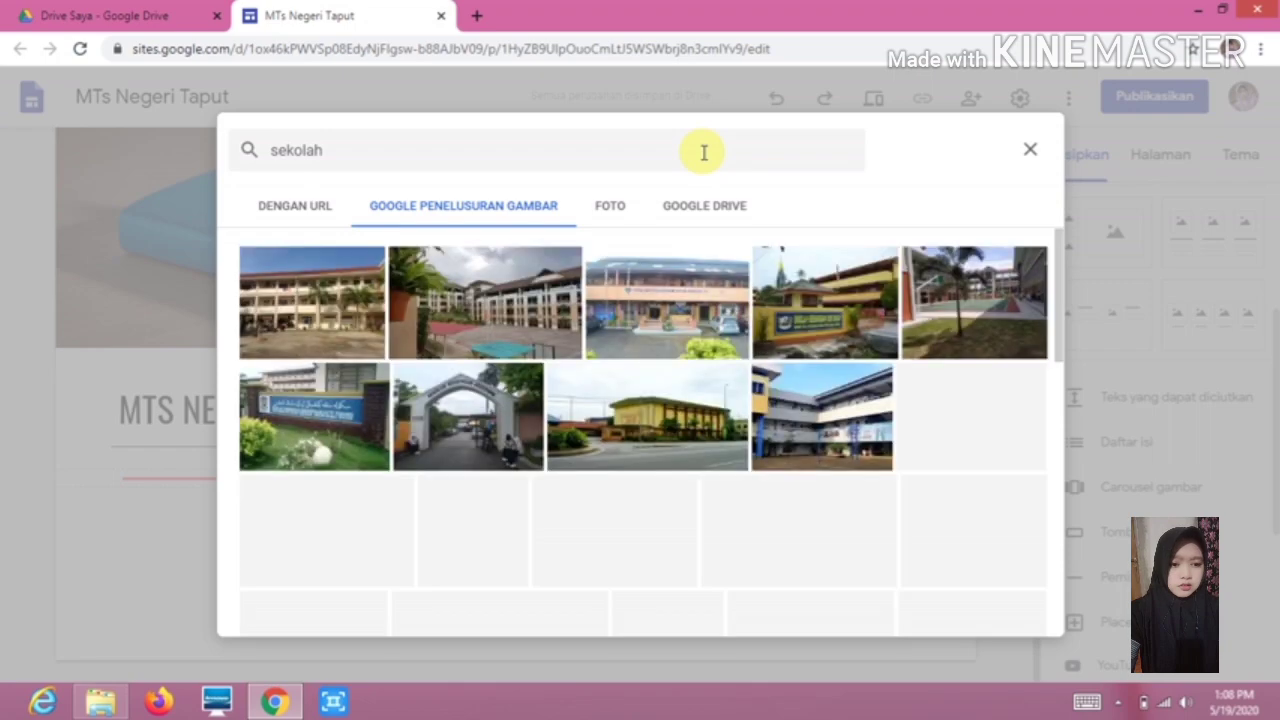
Add the illustration of a hand below a graduation cap and school items as the carousel's first image
scroll(878, 488, down, 1)
scroll(878, 488, down, 4)
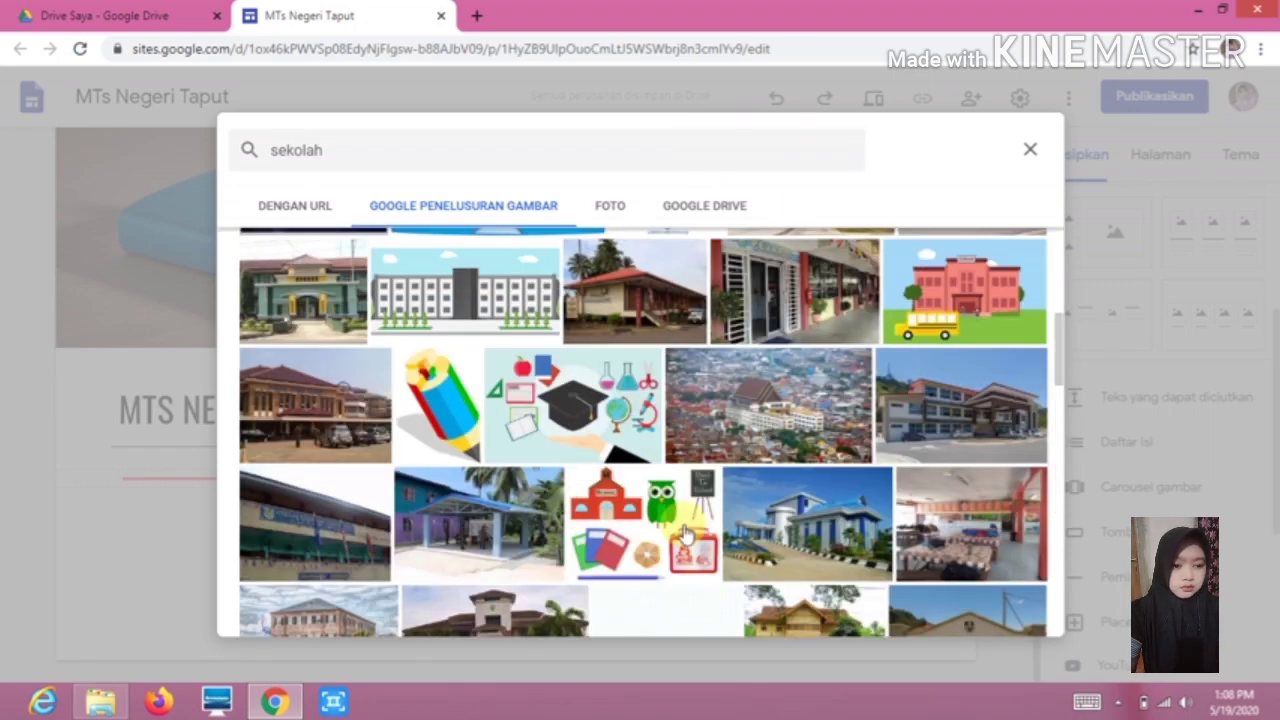
click(630, 412)
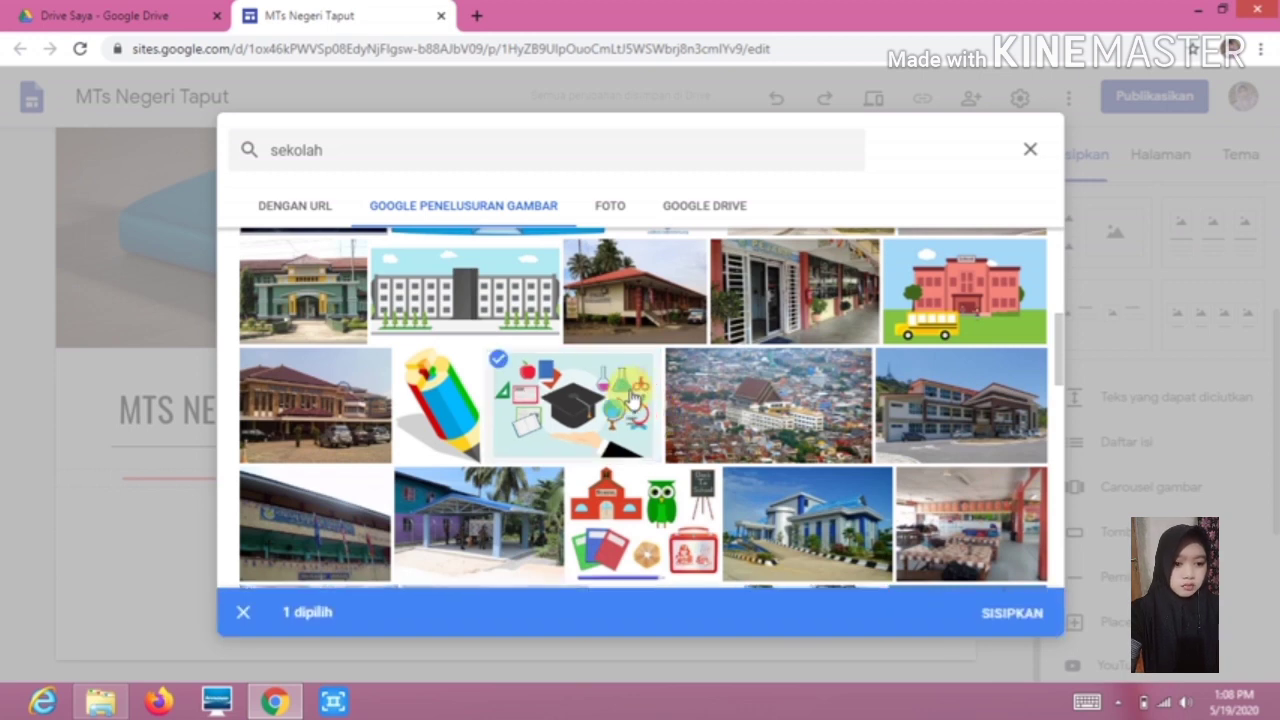
click(1008, 613)
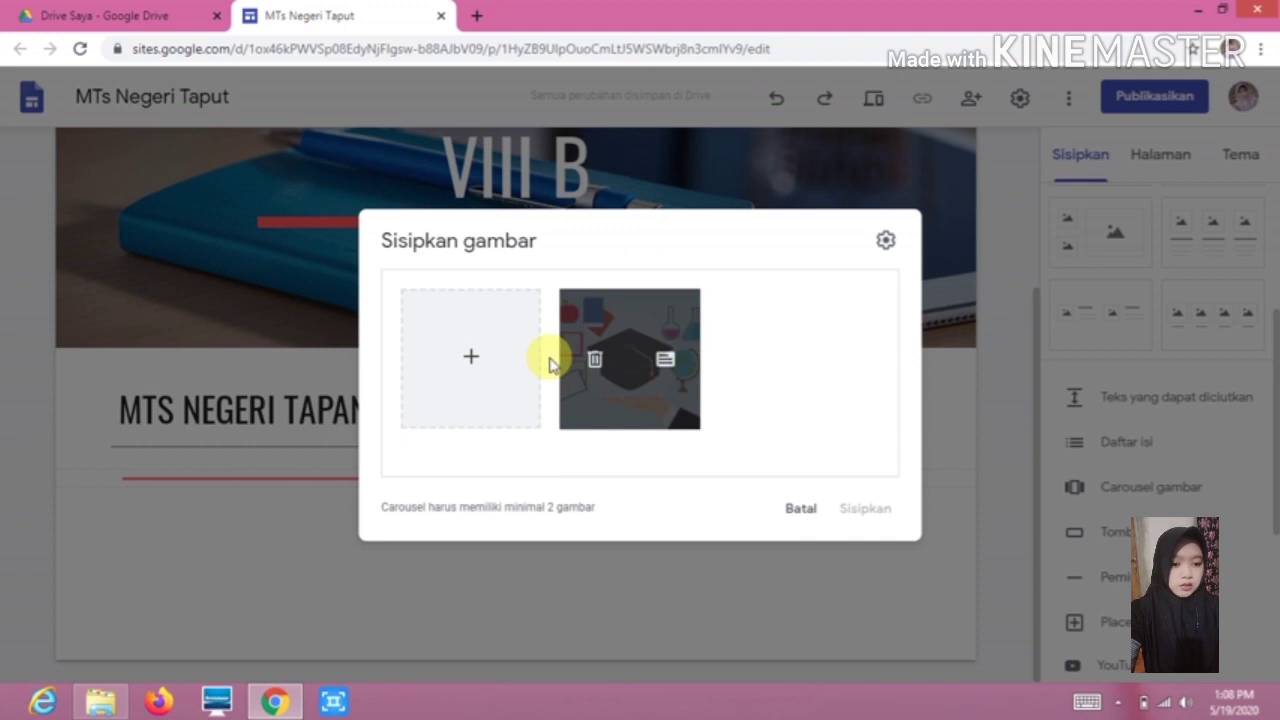
Search Google Images for "sekolah" again to find a second picture for the carousel
click(467, 360)
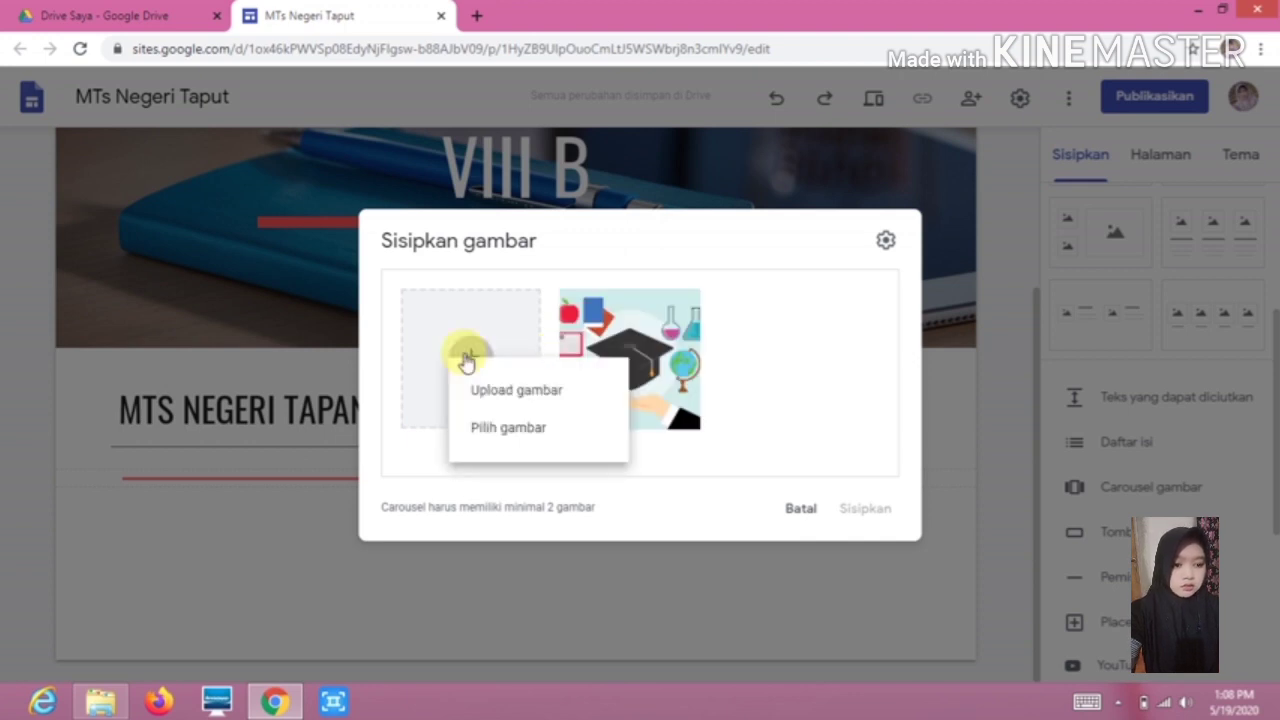
click(494, 440)
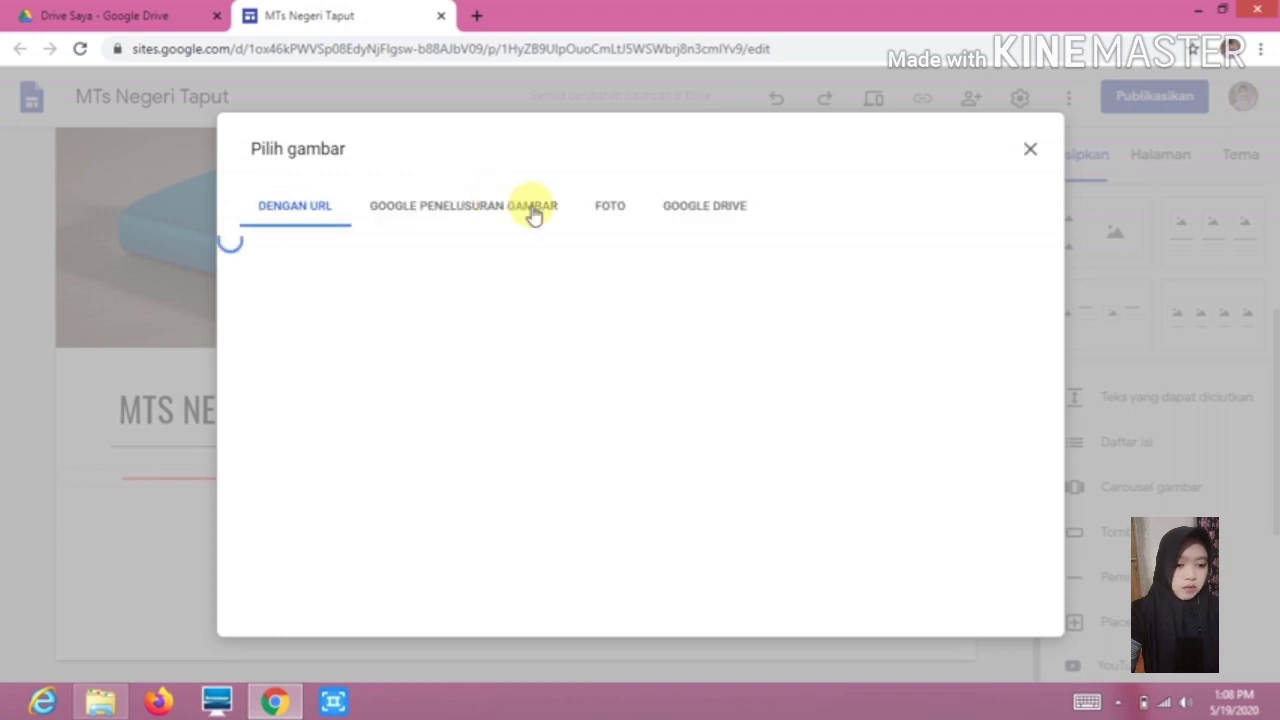
click(529, 207)
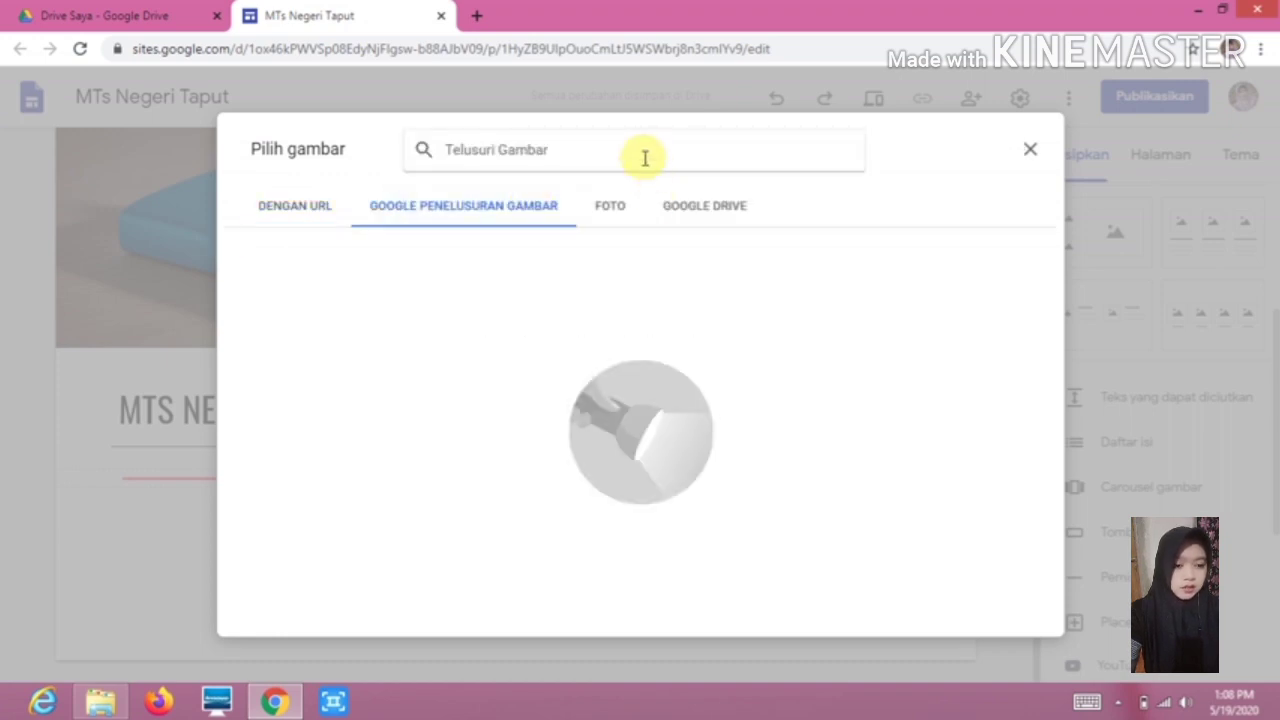
text(sekolah)
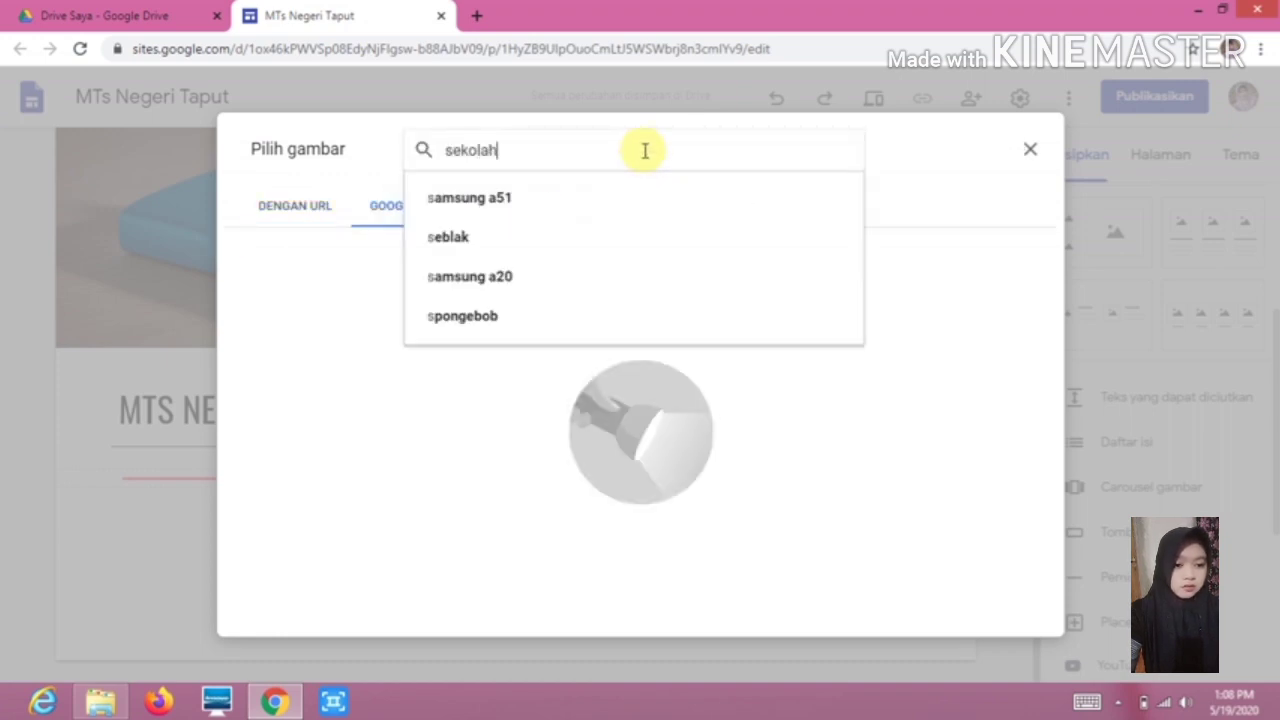
key(Return)
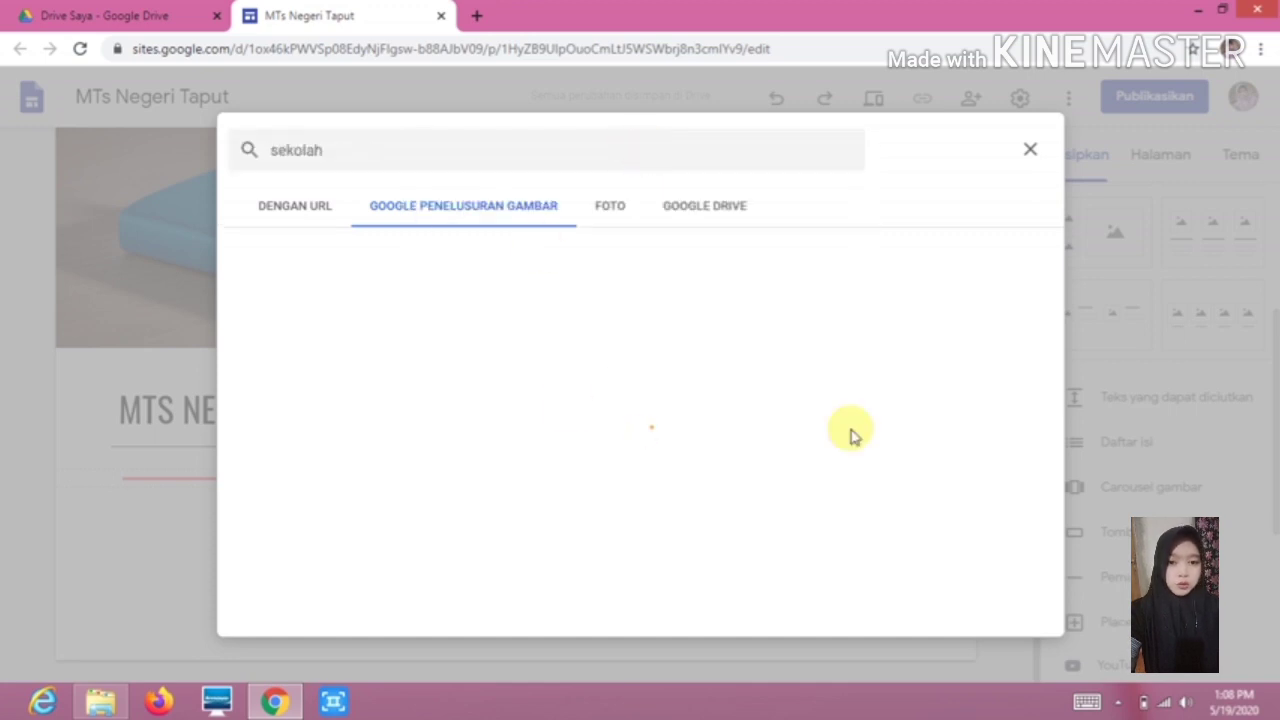
Add the "Back to School" illustration as the second image and insert the carousel below the divider
scroll(848, 455, down, 1)
scroll(848, 455, down, 3)
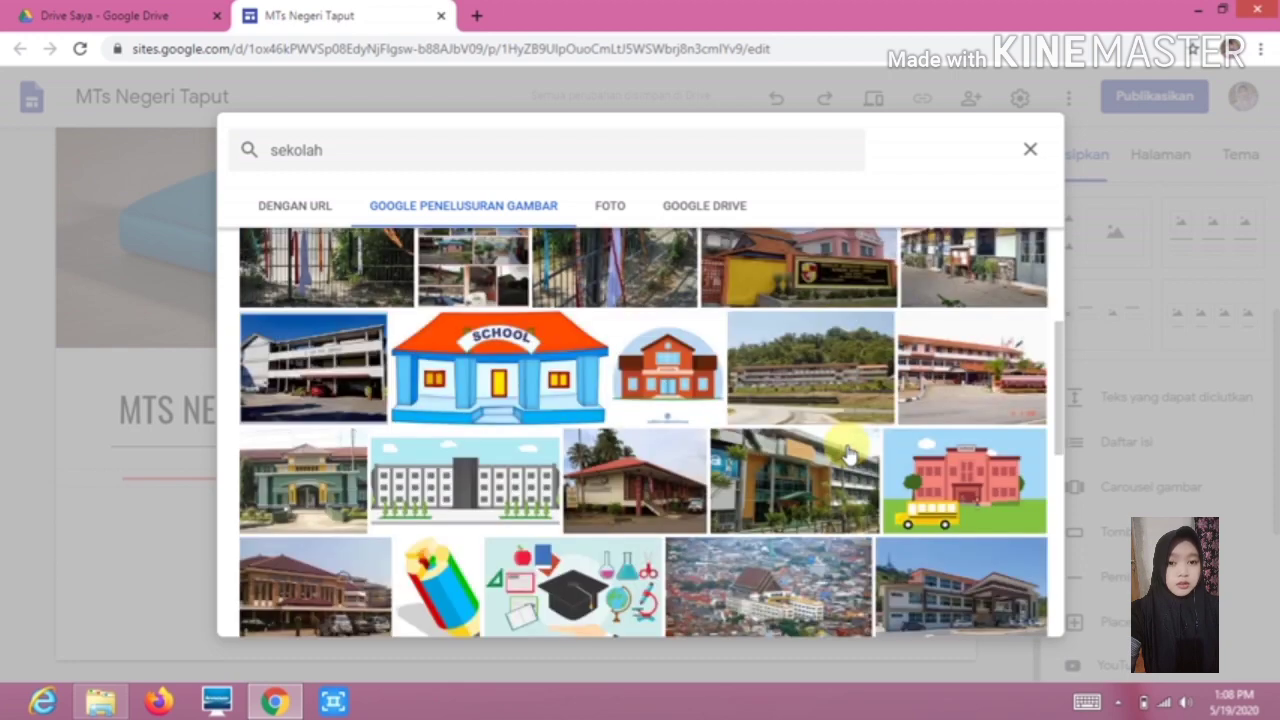
scroll(664, 468, down, 2)
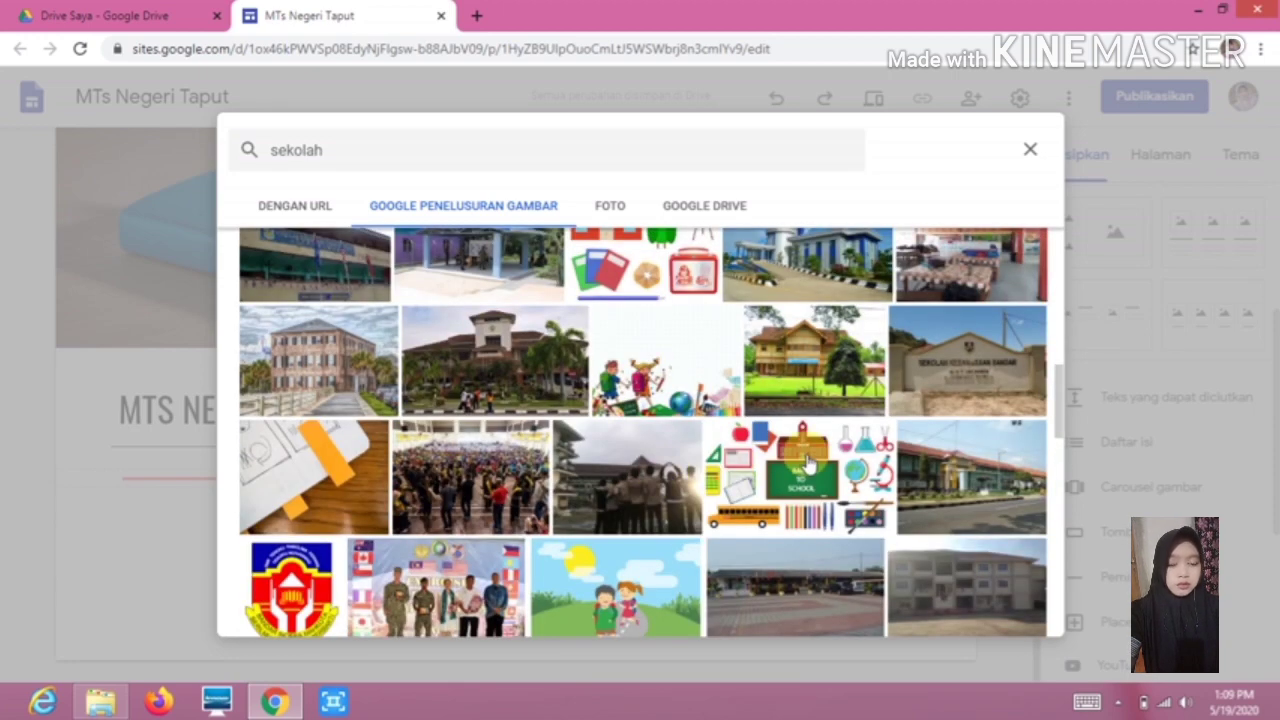
click(808, 462)
click(1020, 614)
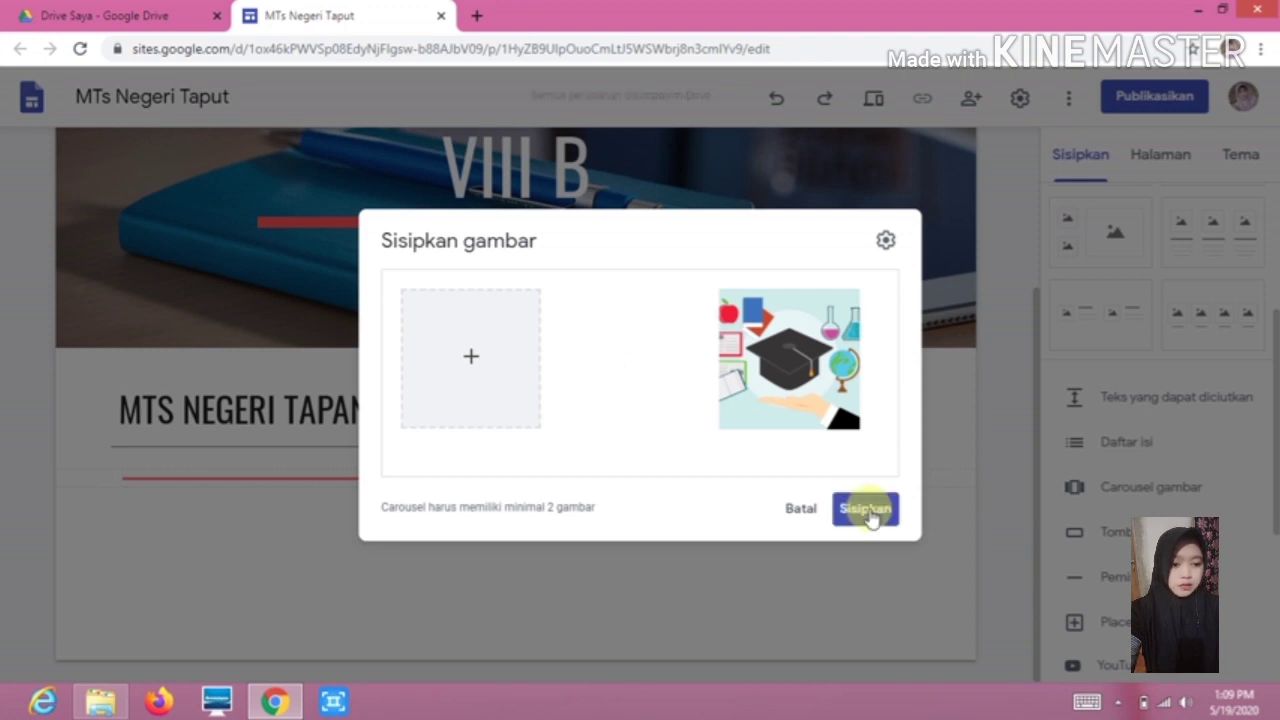
click(866, 510)
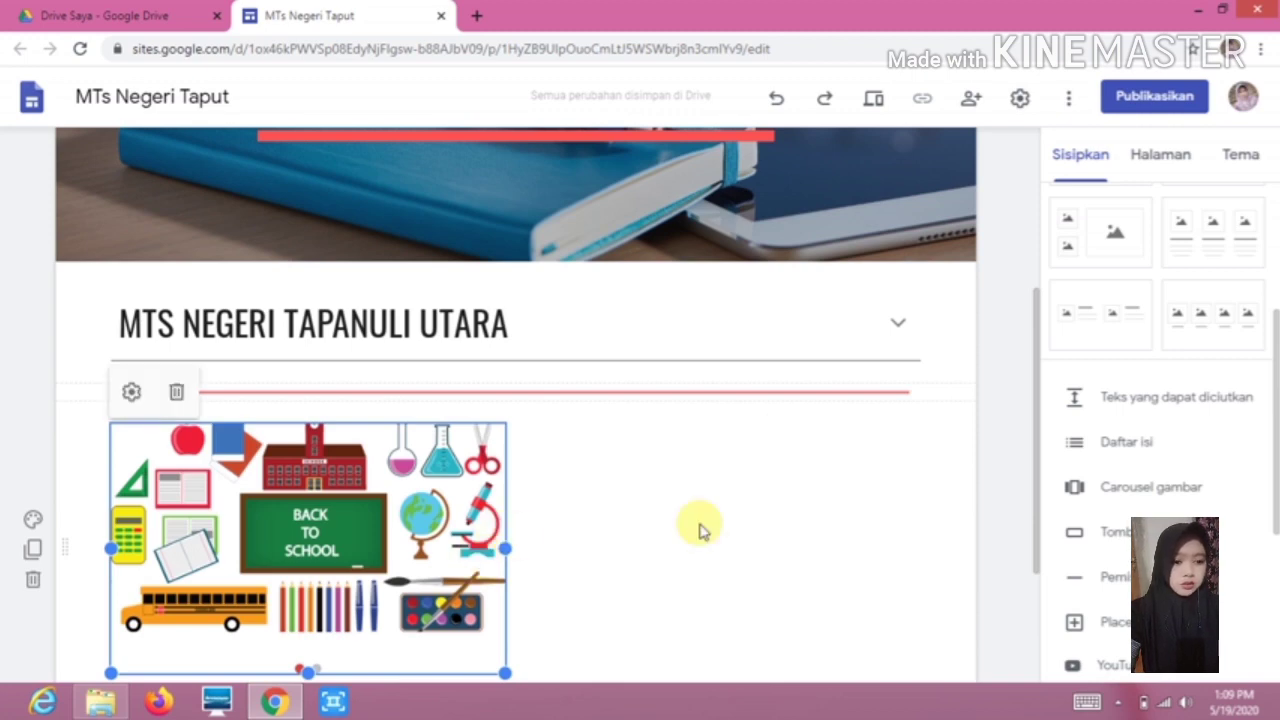
click(720, 483)
Insert a map of MTsN Peanornor, Simasom Toruan, previewing the location in satellite view
drag(1271, 442, 1266, 606)
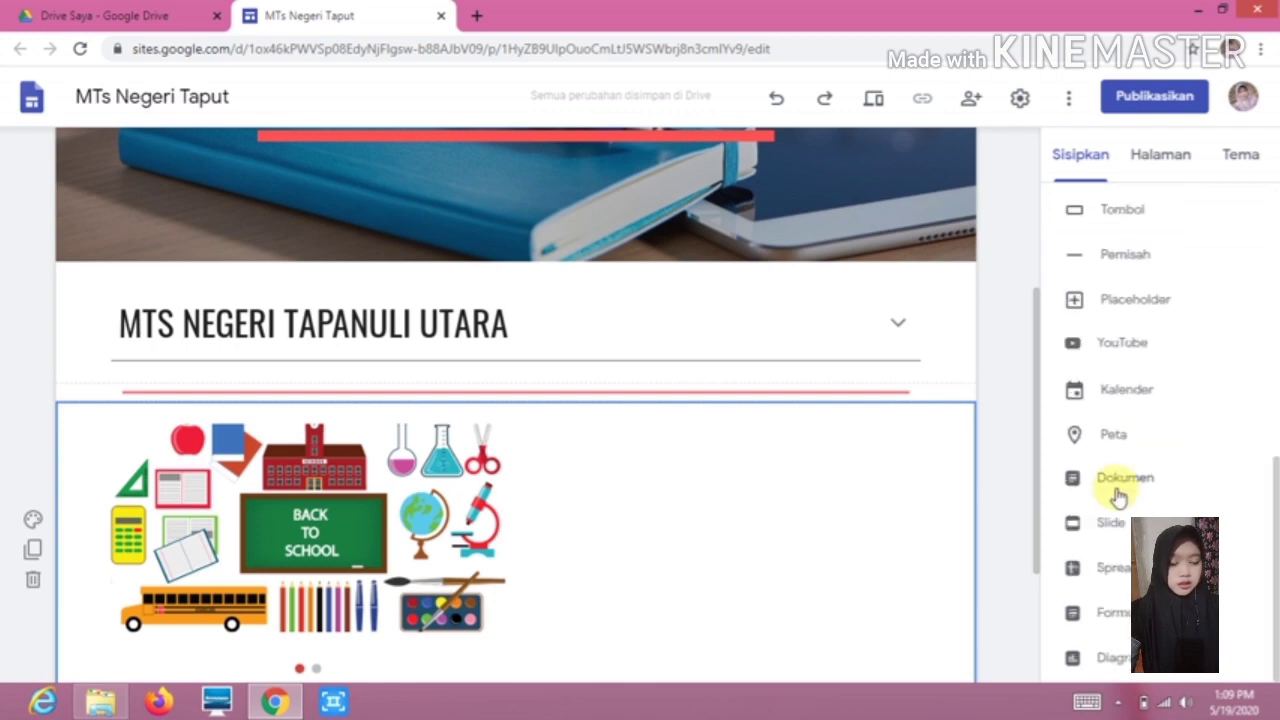
click(1104, 436)
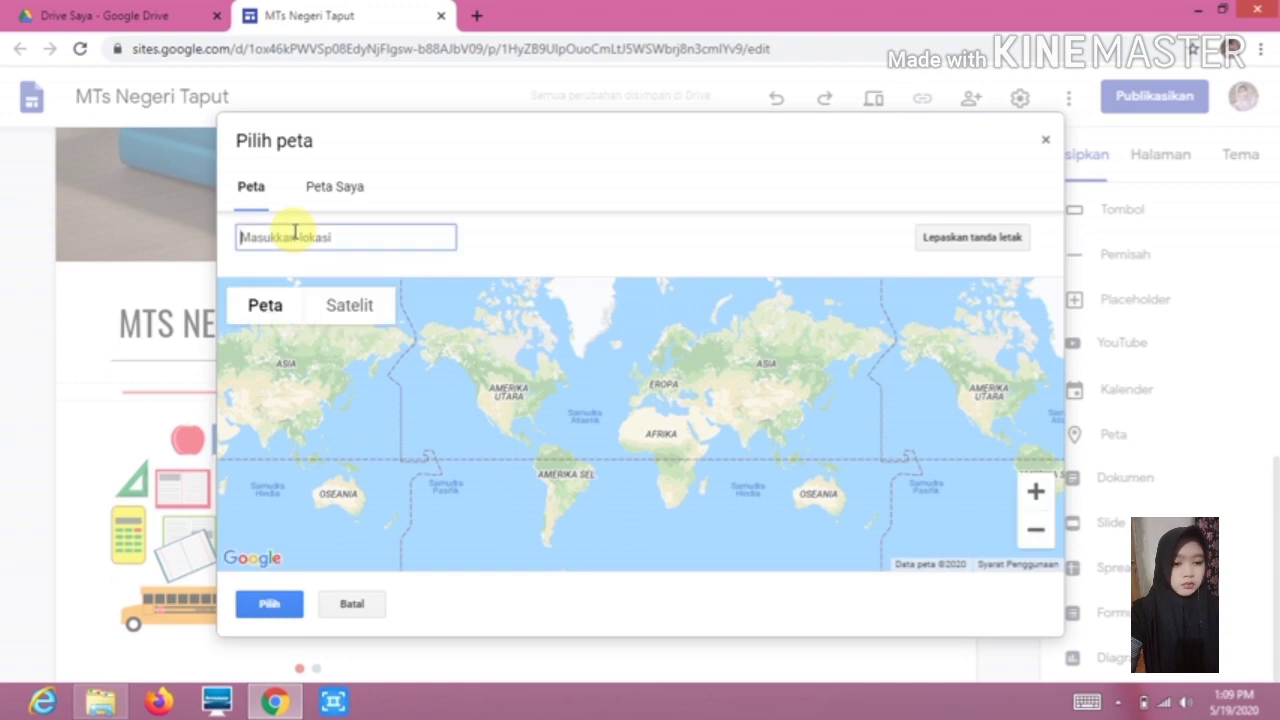
text(MTsN)
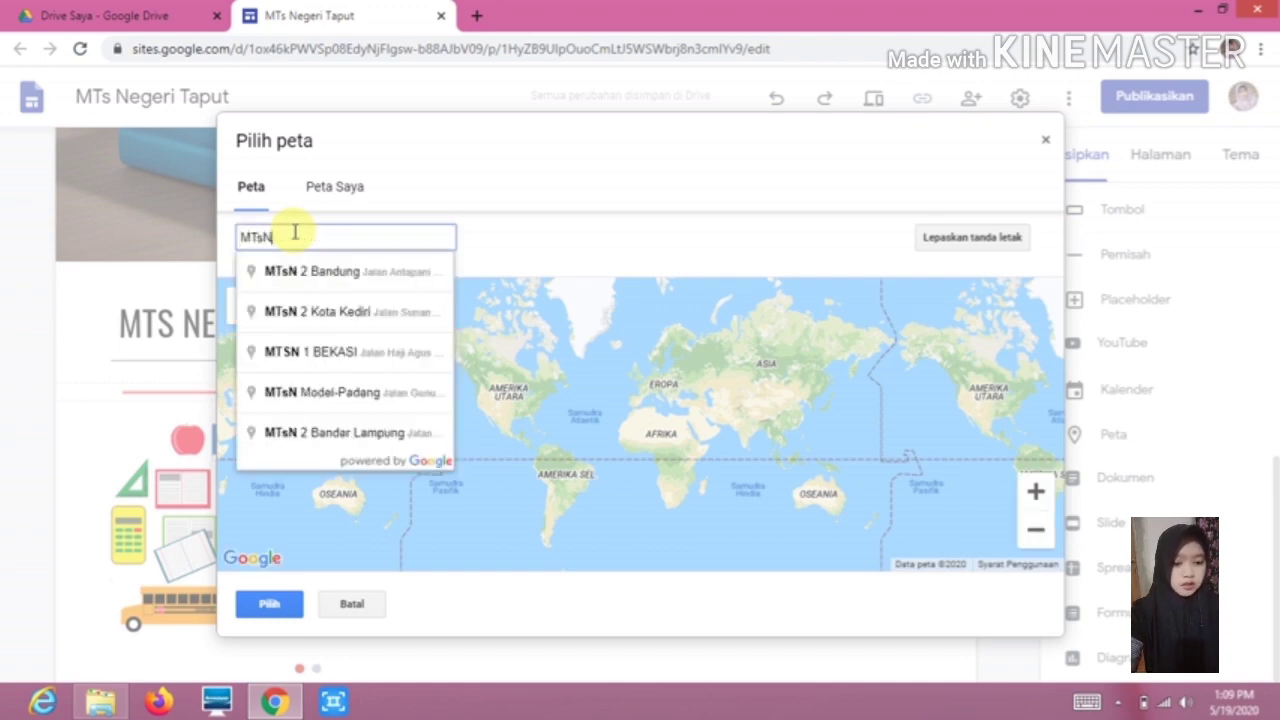
text( Pea)
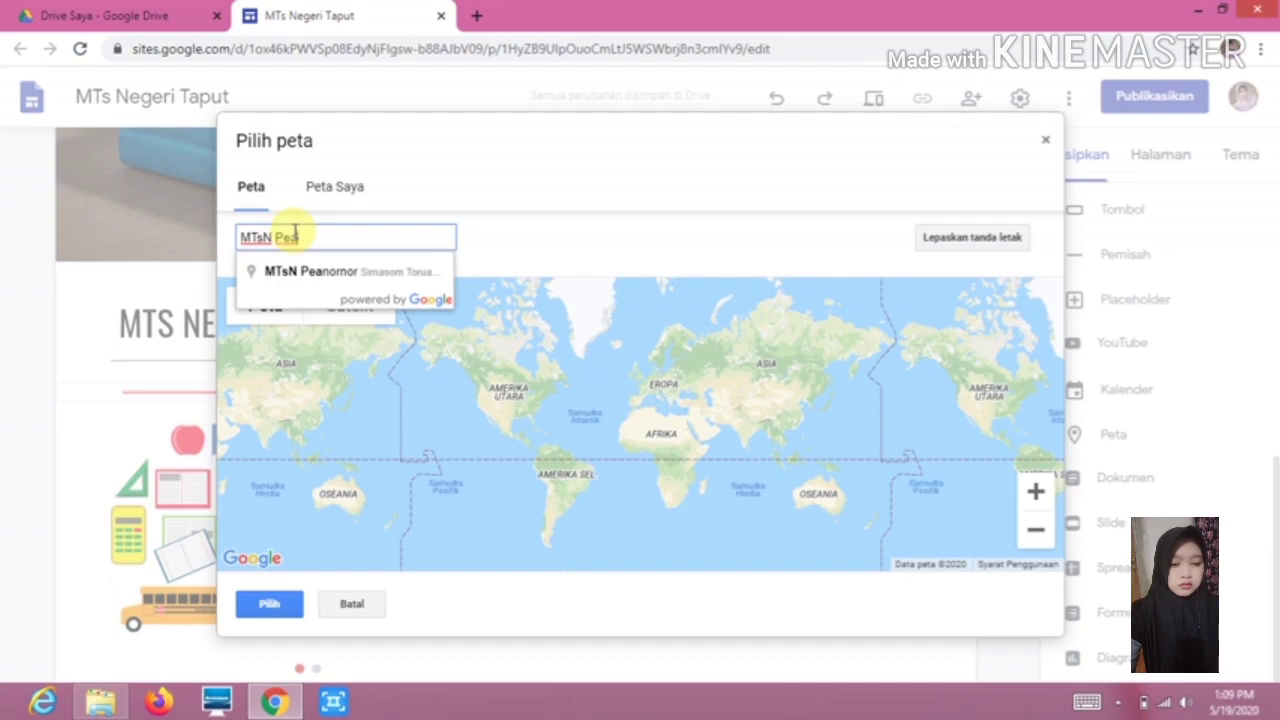
click(314, 274)
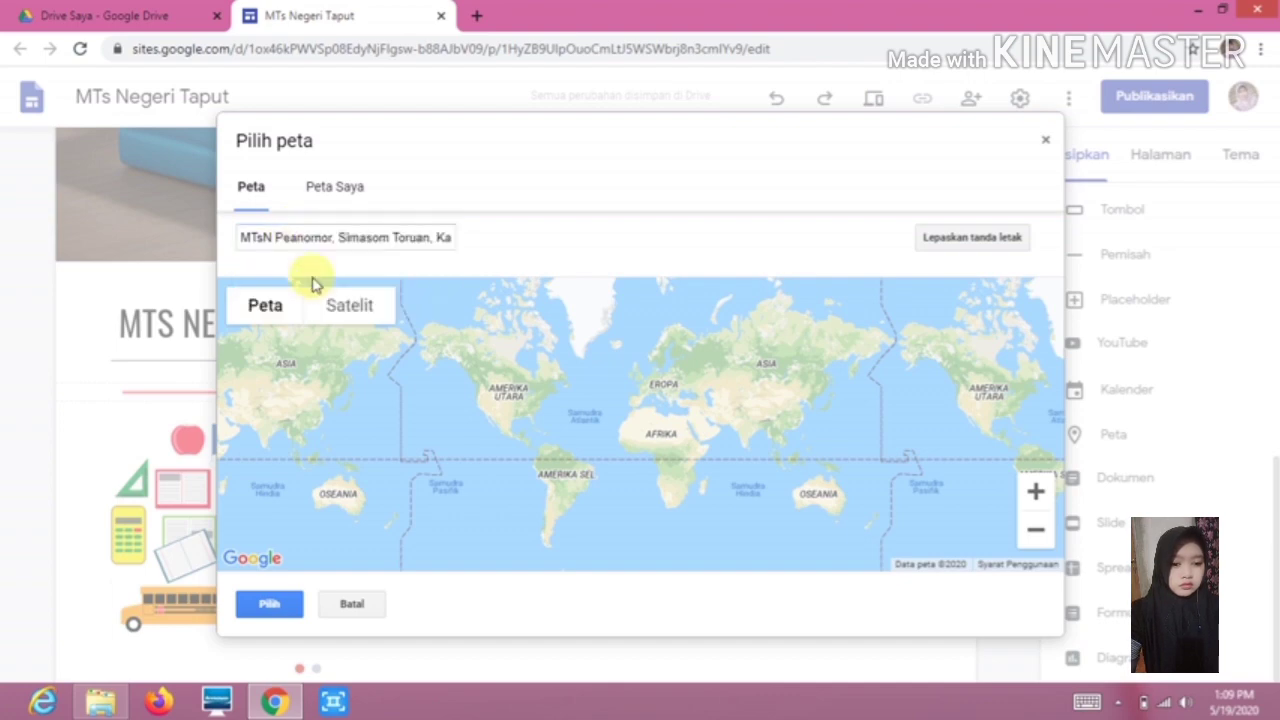
click(361, 302)
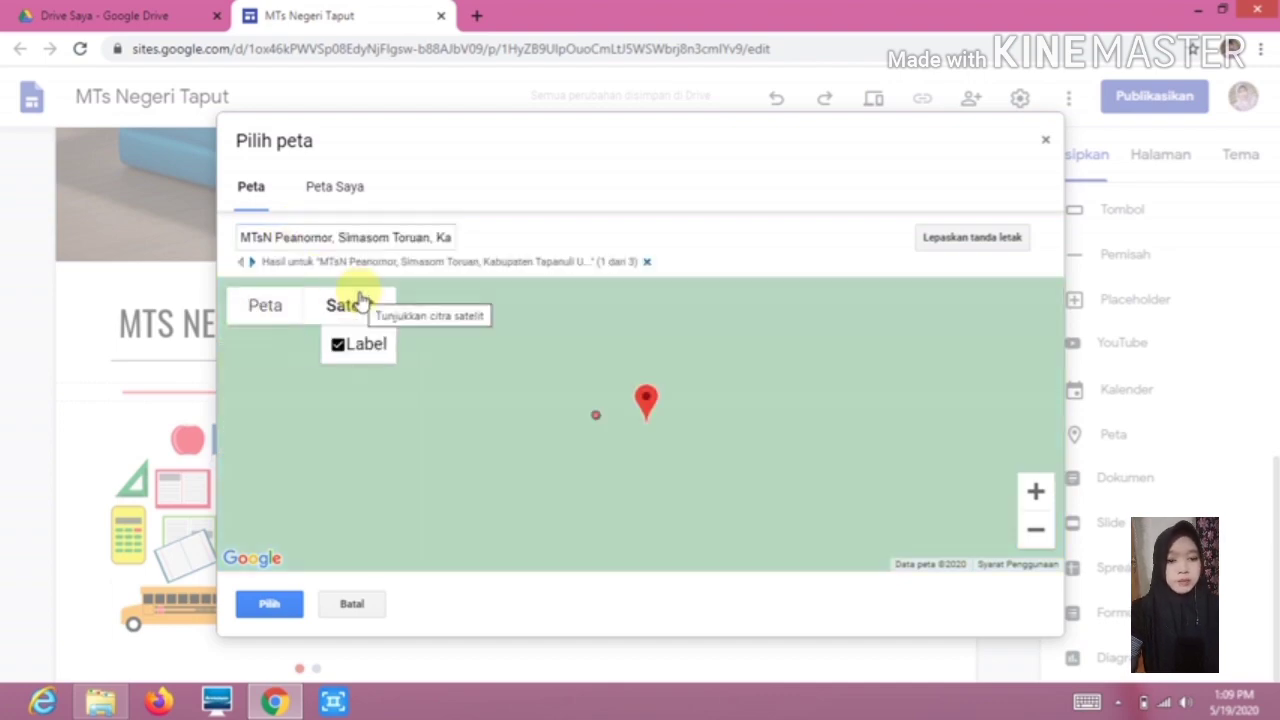
click(270, 606)
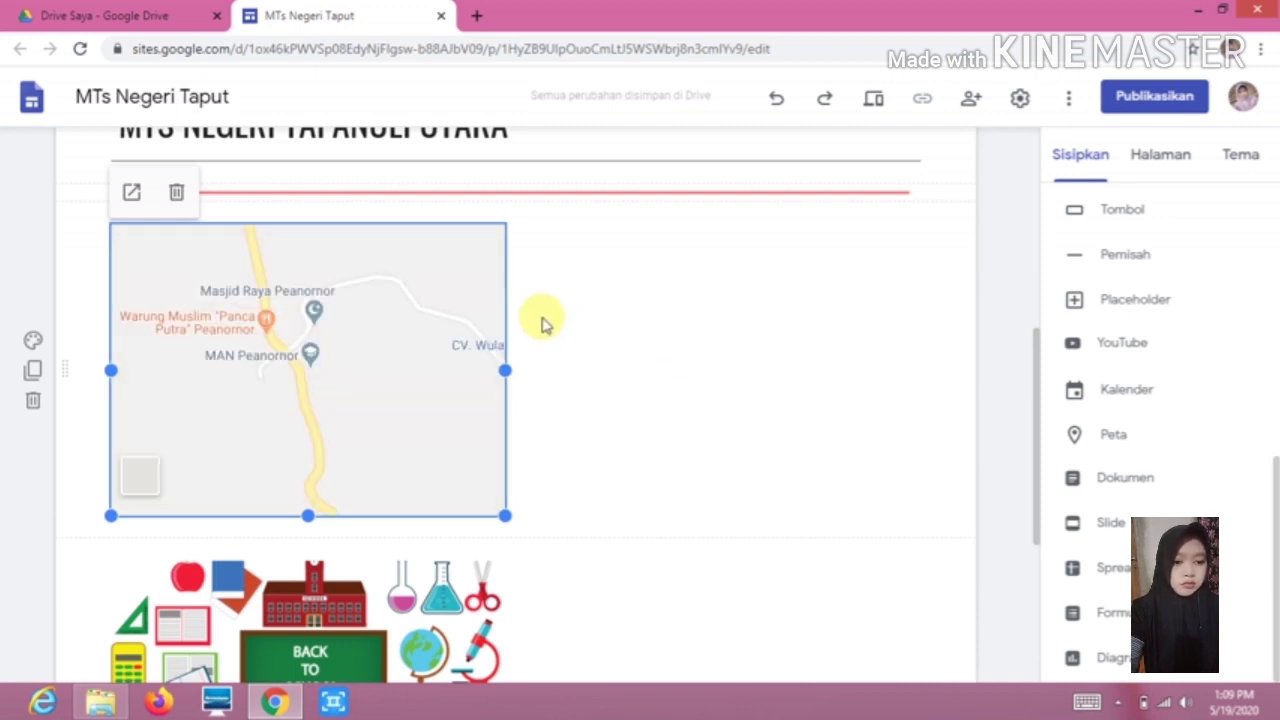
Move the map beside the "Back to School" carousel so both share one section
click(594, 262)
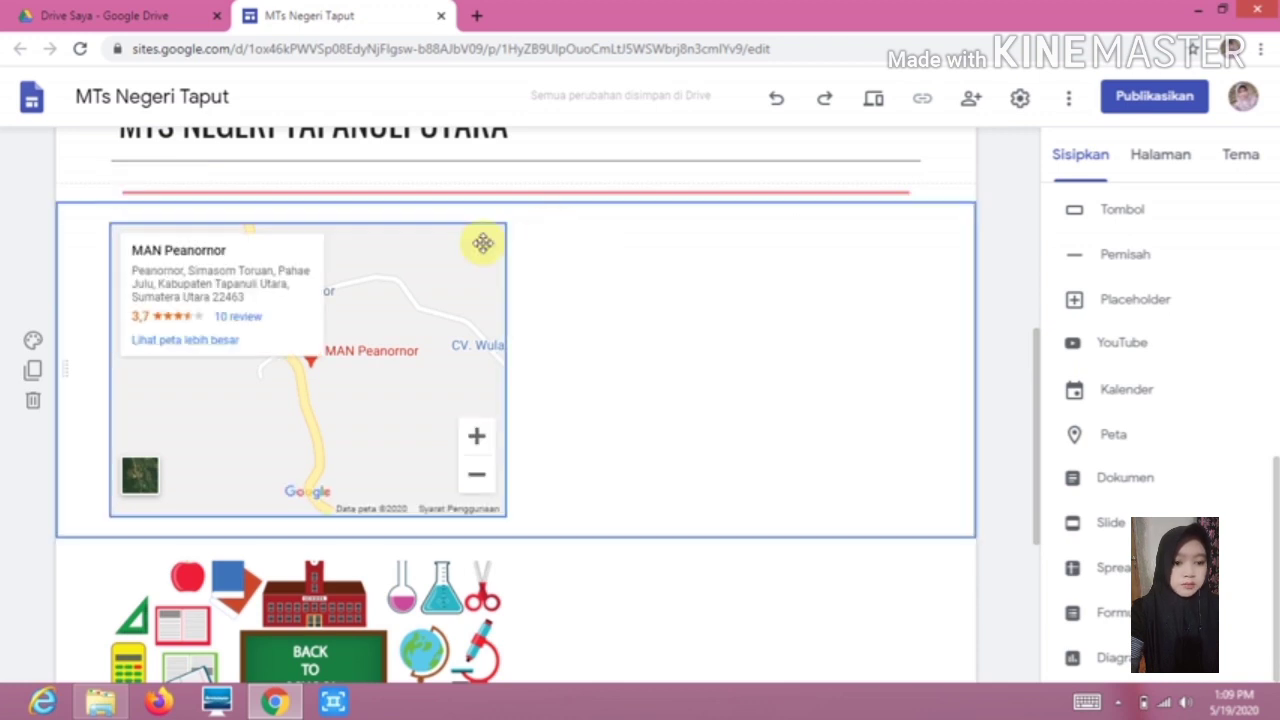
drag(483, 243, 661, 385)
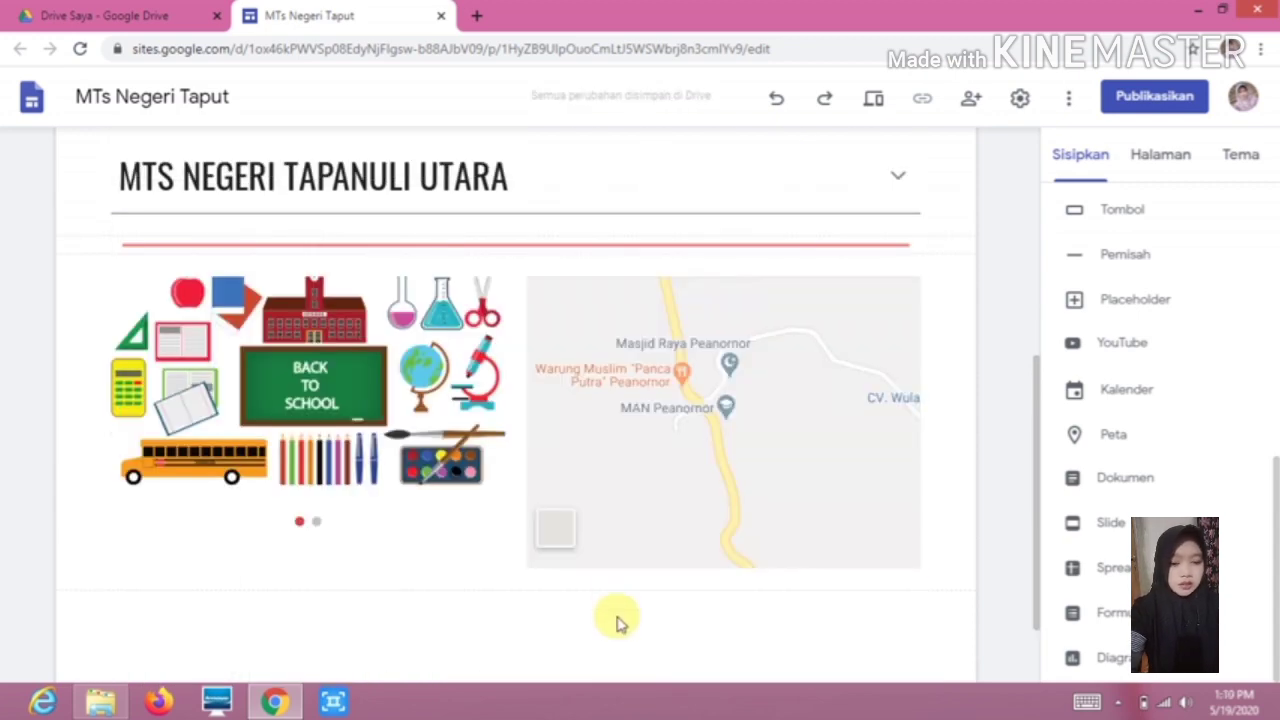
click(740, 337)
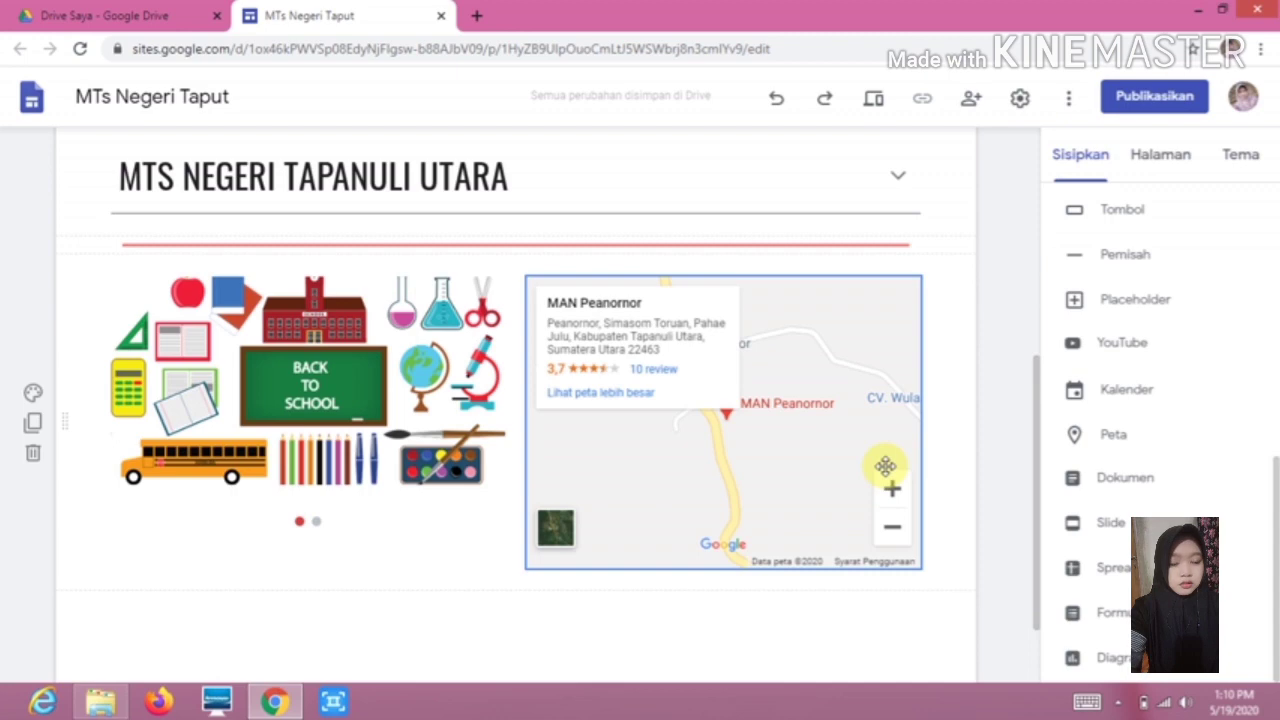
click(620, 587)
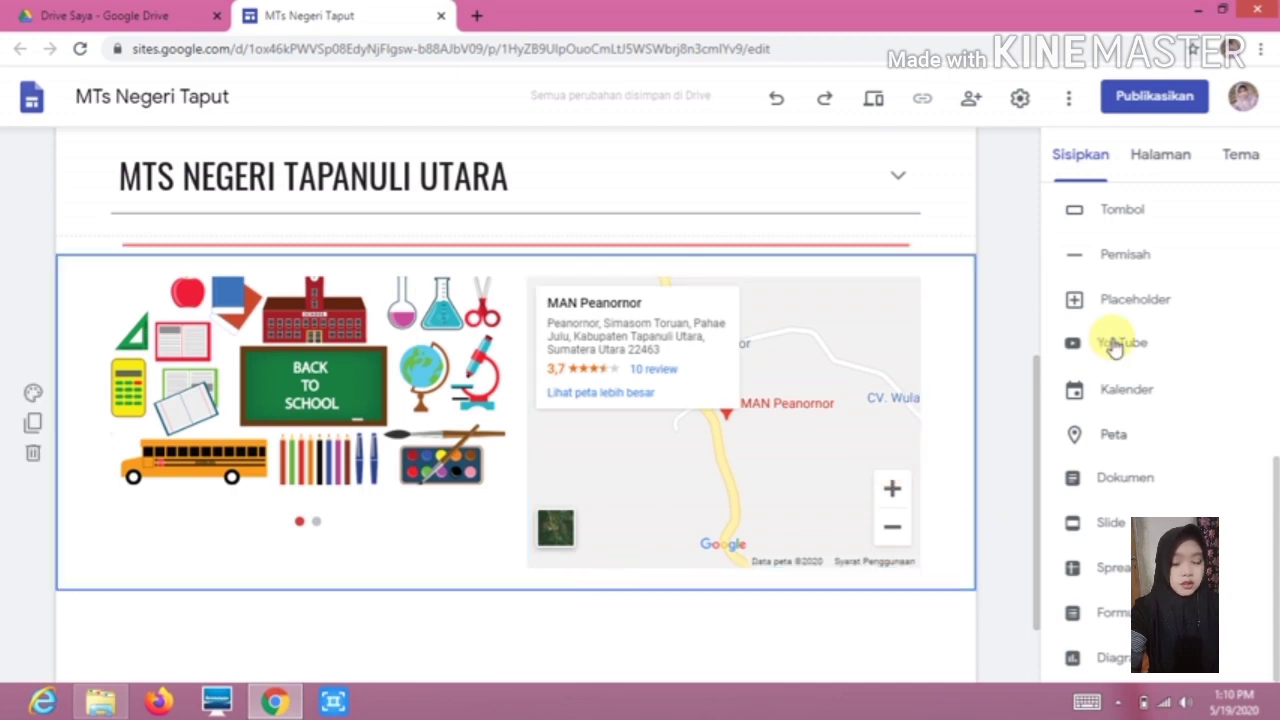
Add a divider below the carousel and map, followed by a layout with one image beside a heading and text
click(1128, 253)
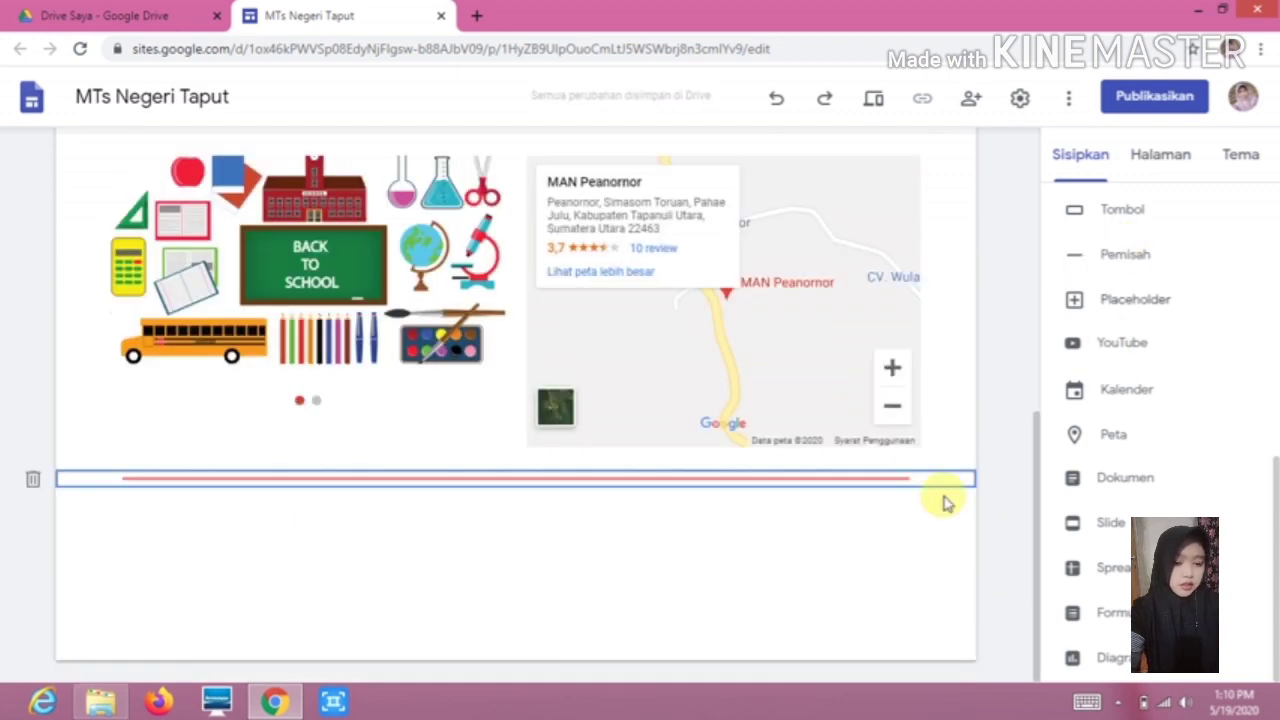
drag(1276, 505, 1273, 256)
click(1103, 378)
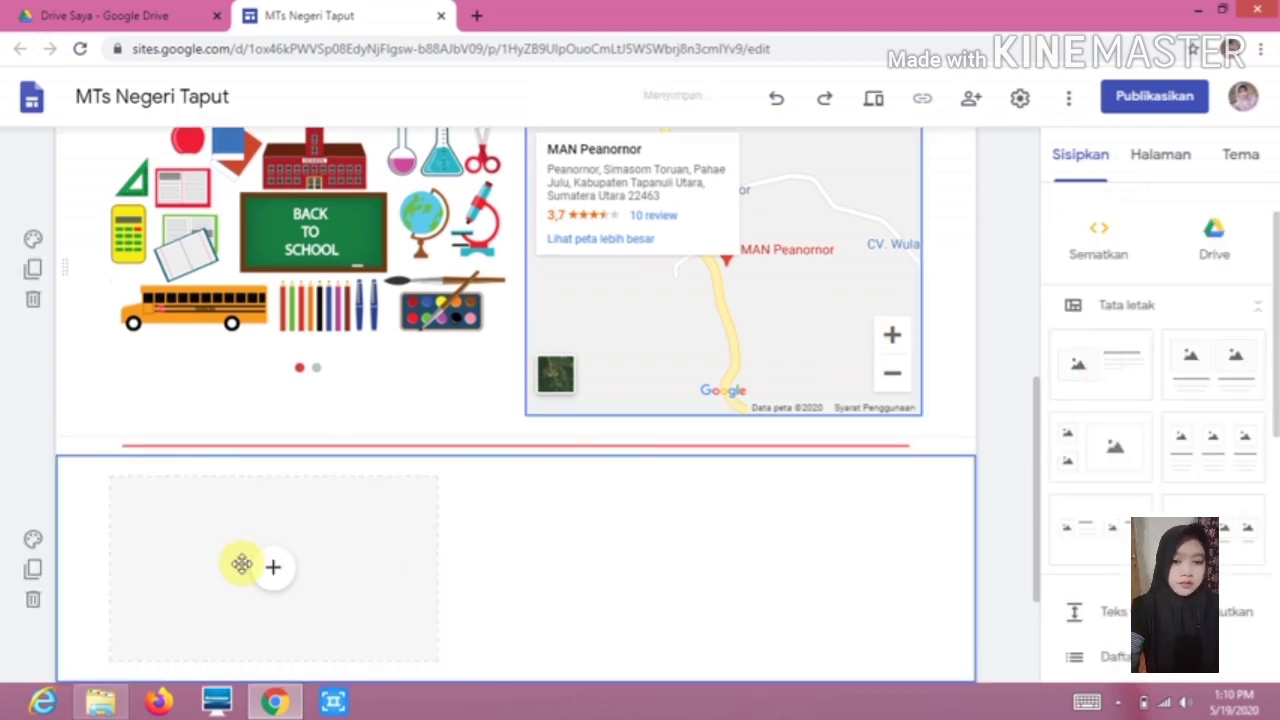
Fill the layout's image placeholder with the Google Drive photo of students lined up in the bright schoolyard
click(276, 572)
scroll(280, 577, down, 2)
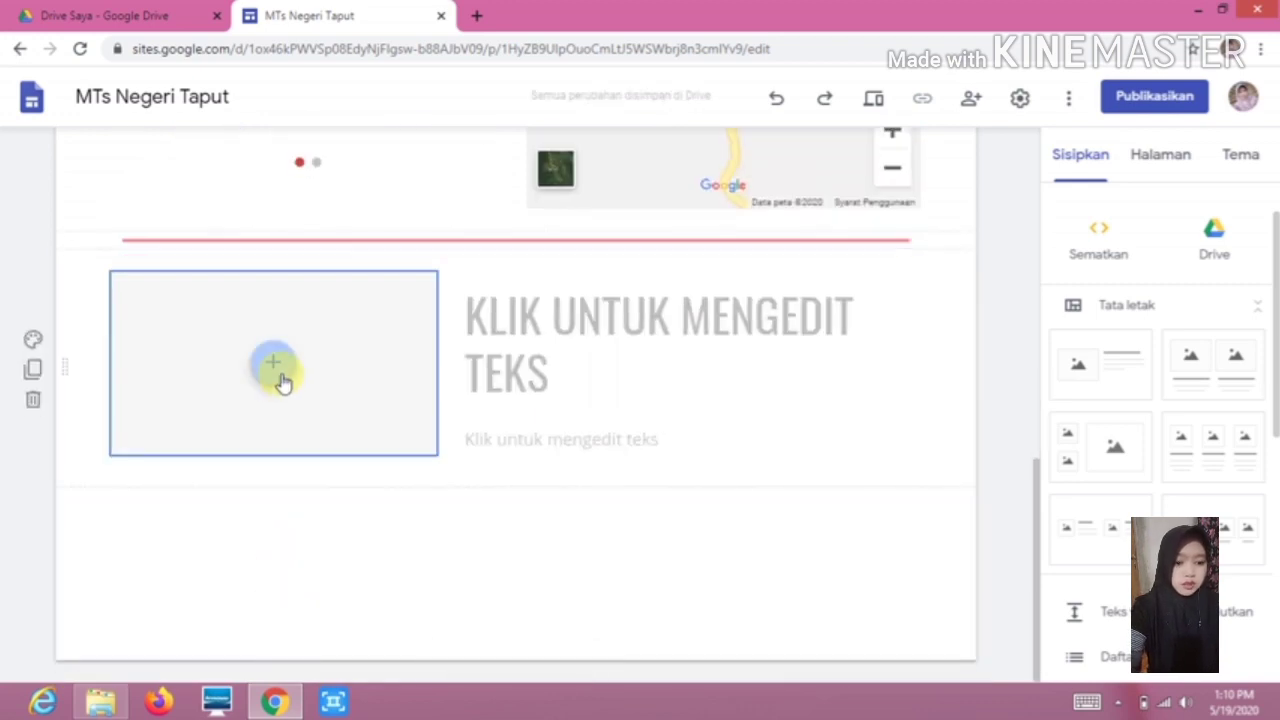
click(281, 380)
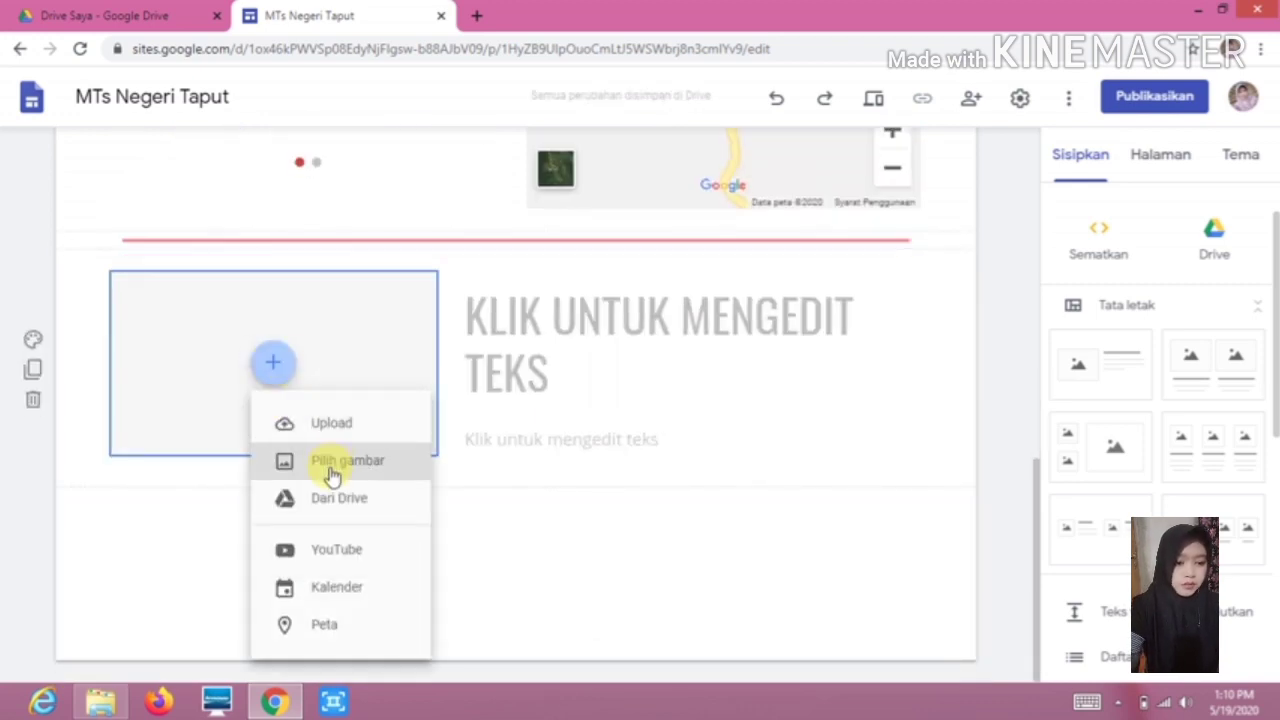
click(346, 463)
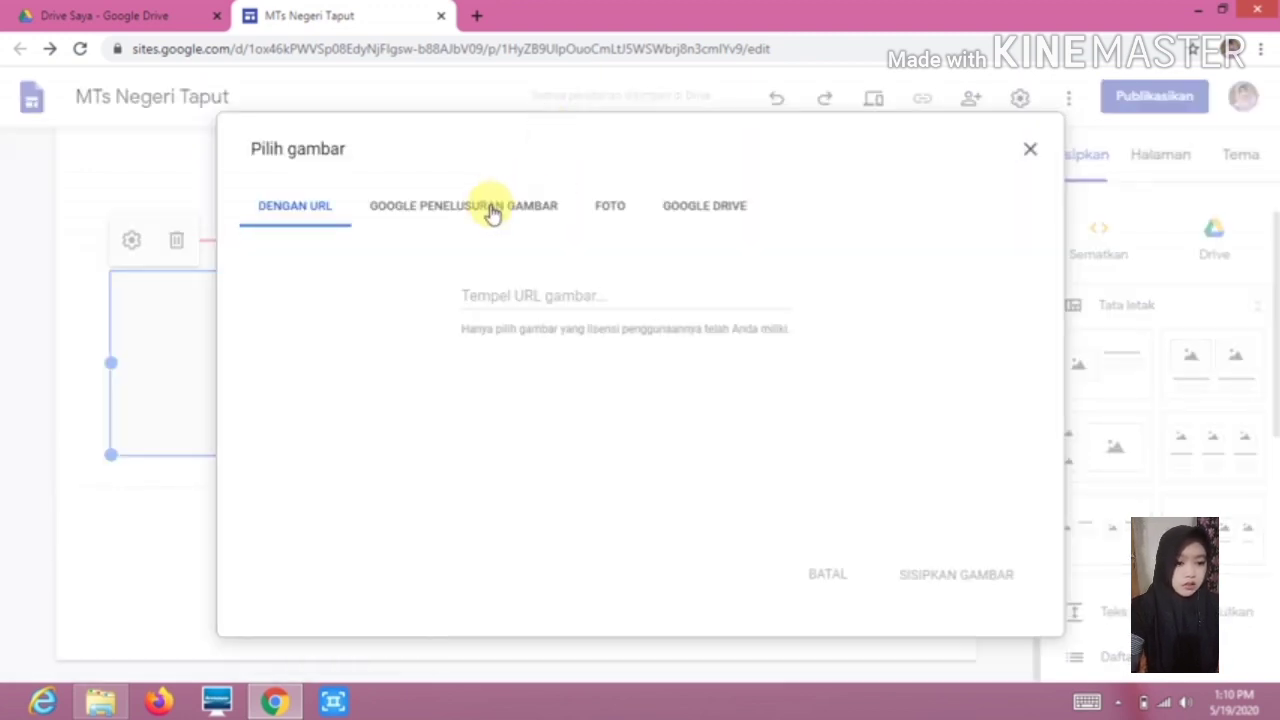
click(709, 210)
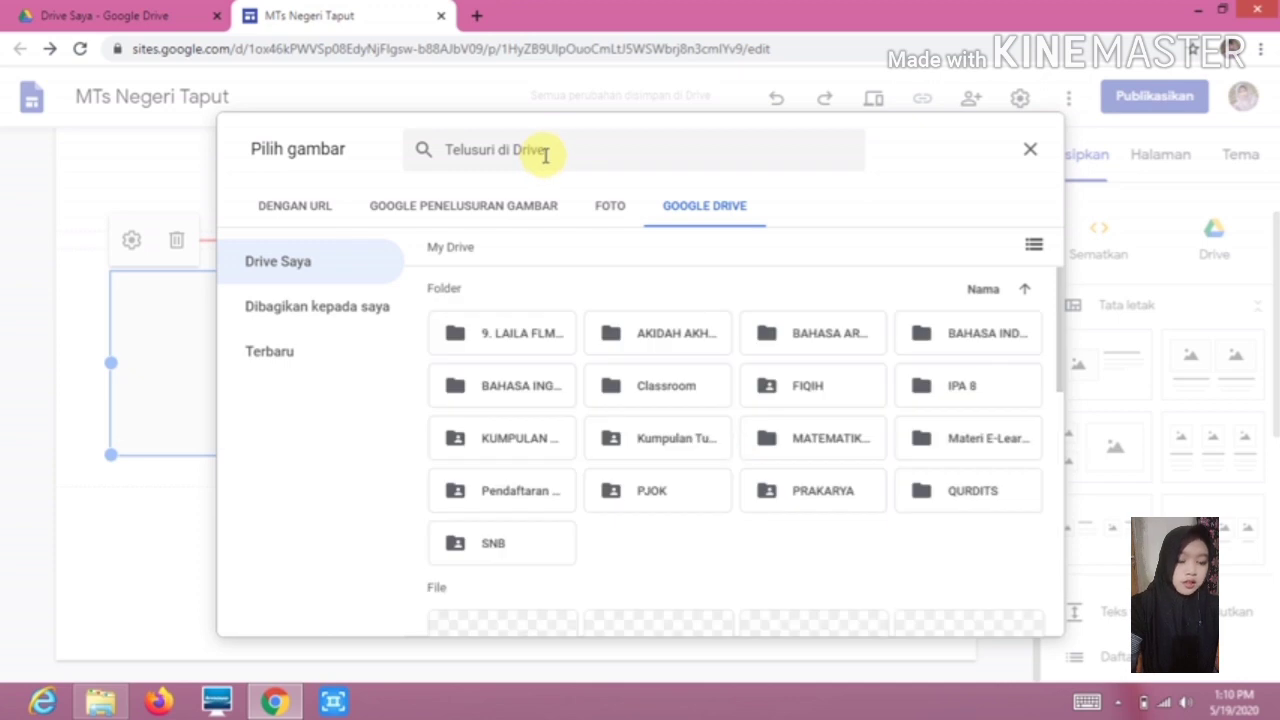
click(542, 153)
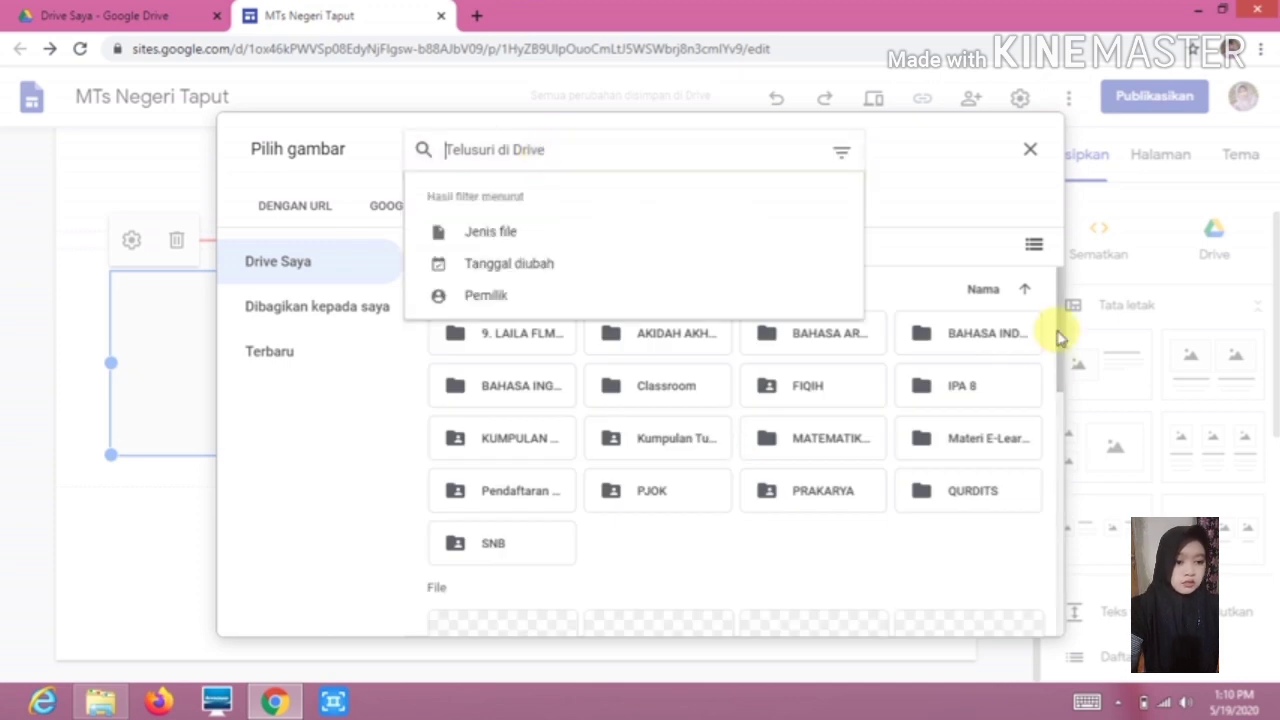
scroll(1055, 370, down, 1)
drag(1055, 370, 1035, 565)
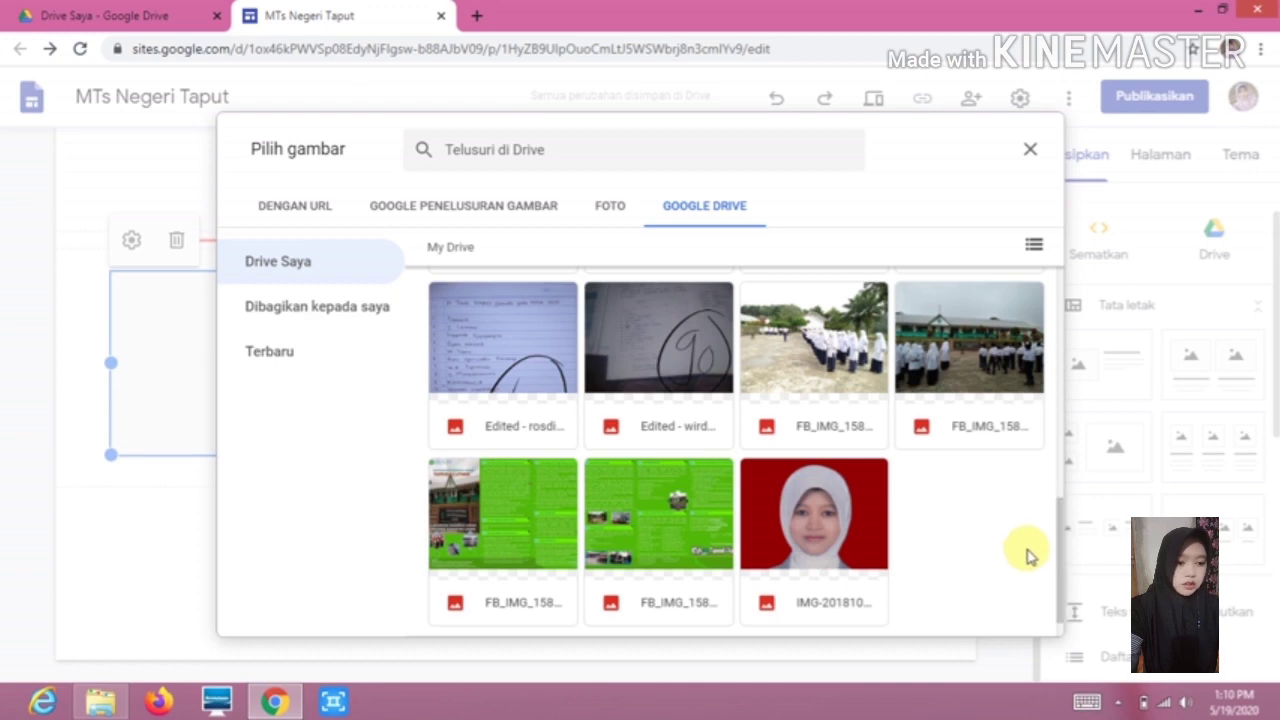
click(836, 328)
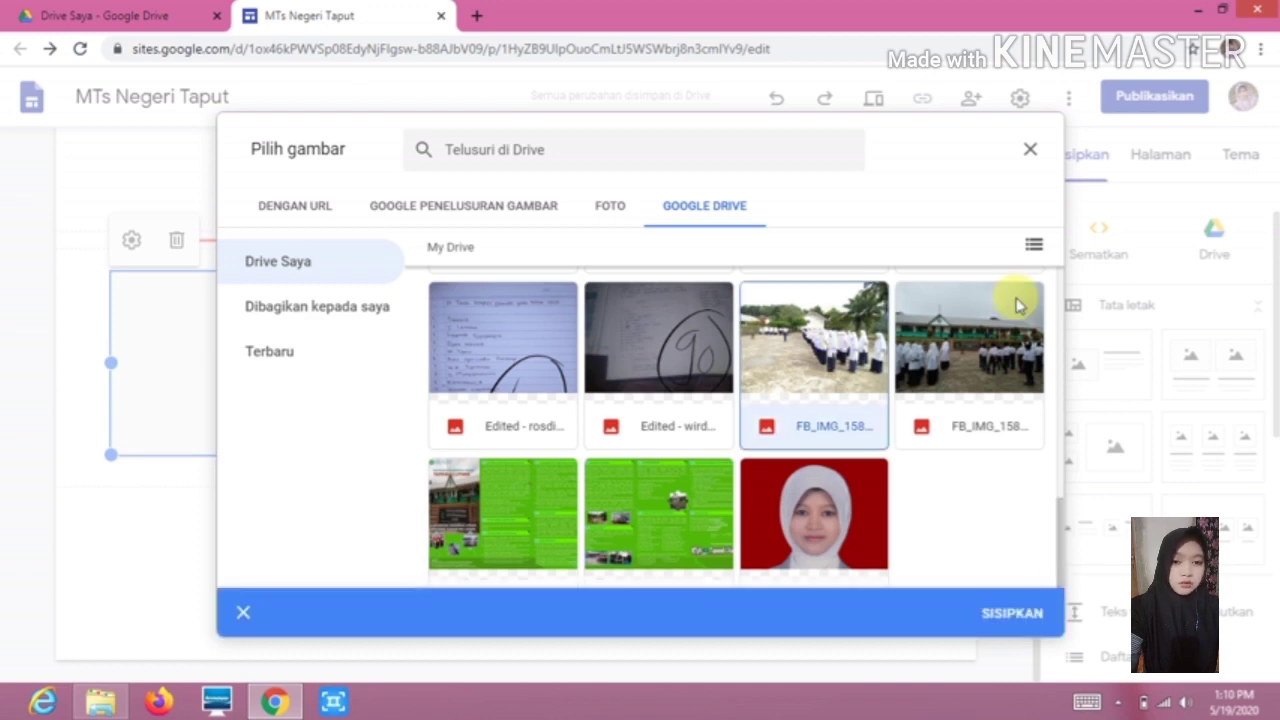
click(1008, 614)
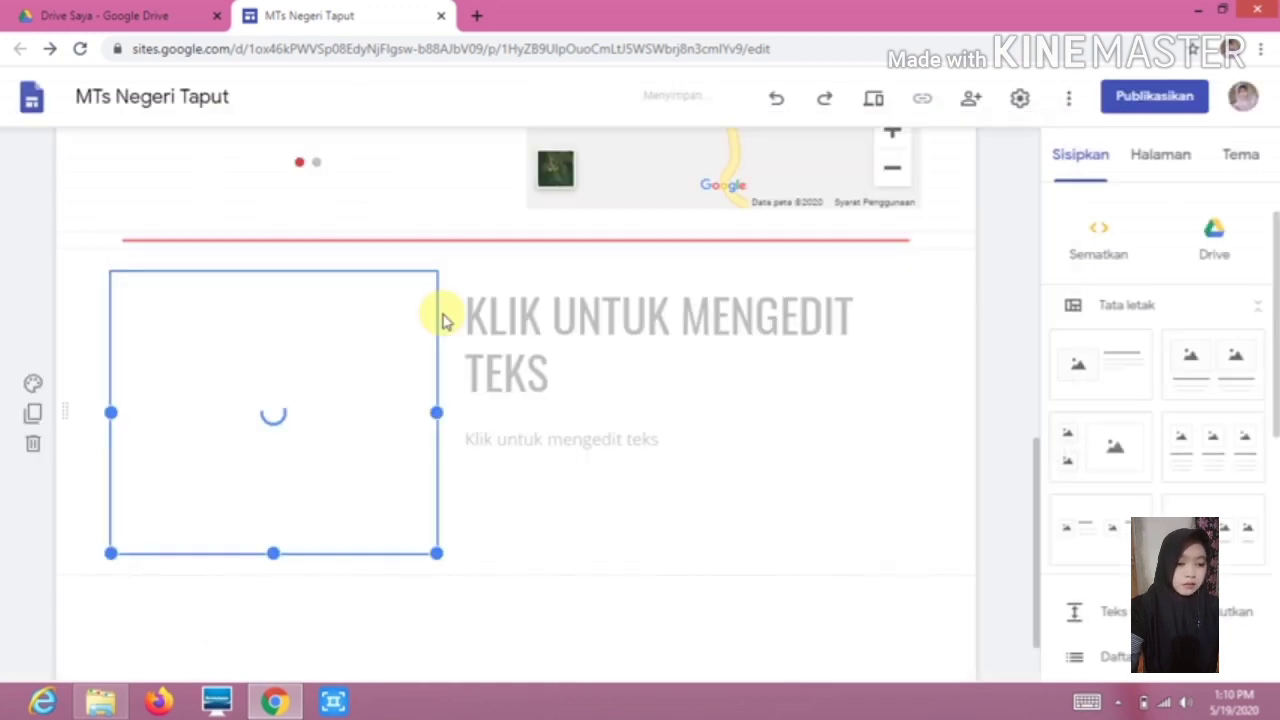
Enter "KATA PENGANTAR" as the heading beside the schoolyard photo
click(540, 296)
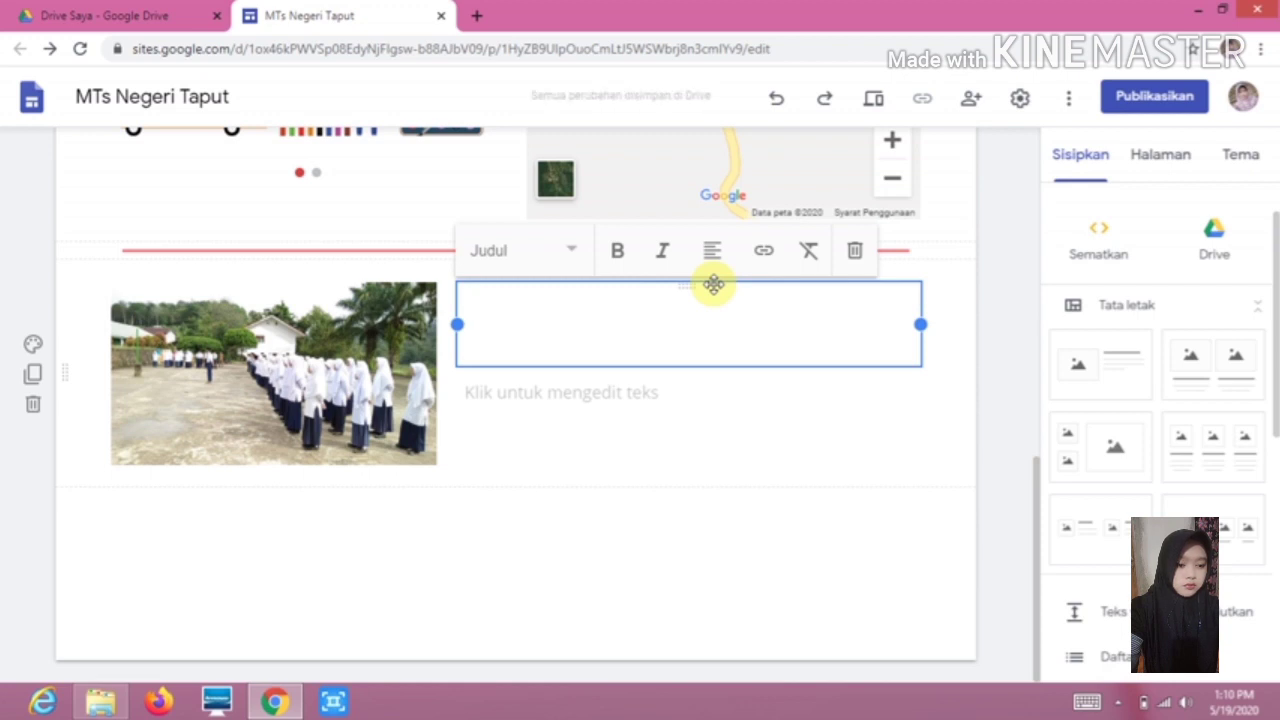
text(MUQA)
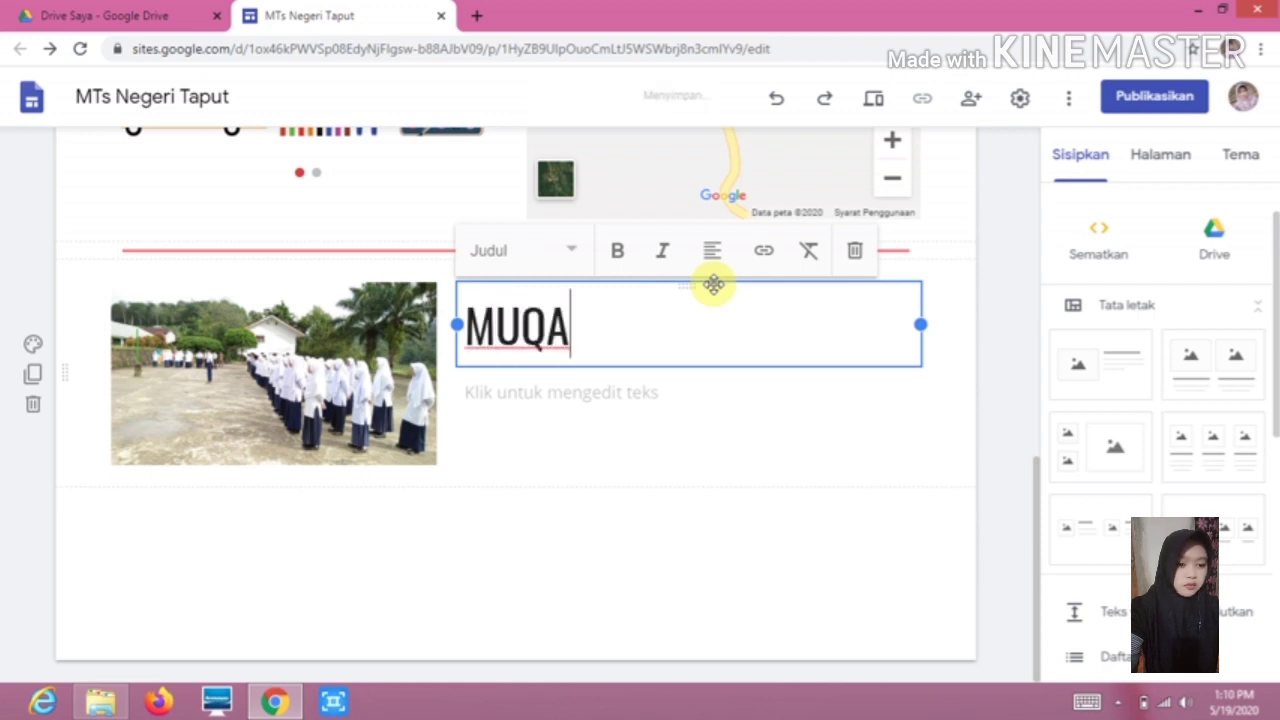
text(DDIMA)
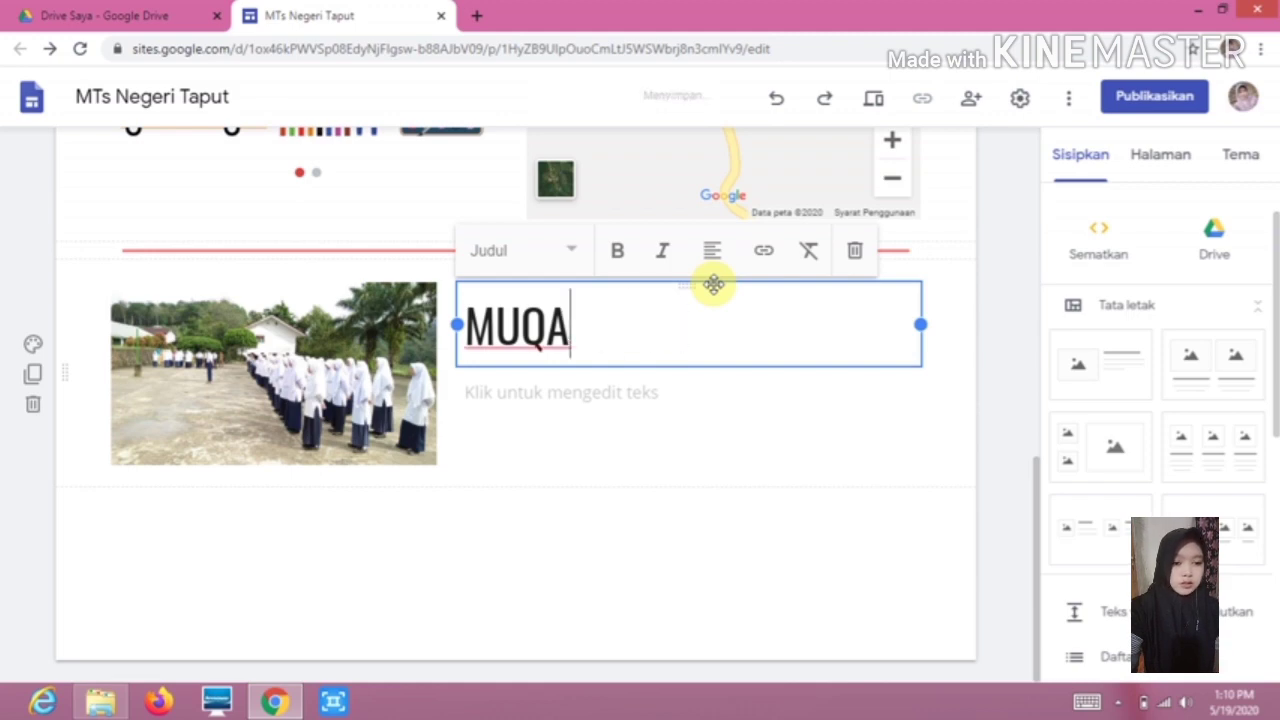
key(BackSpace)
key(BackSpace)
key(BackSpace)
key(BackSpace)
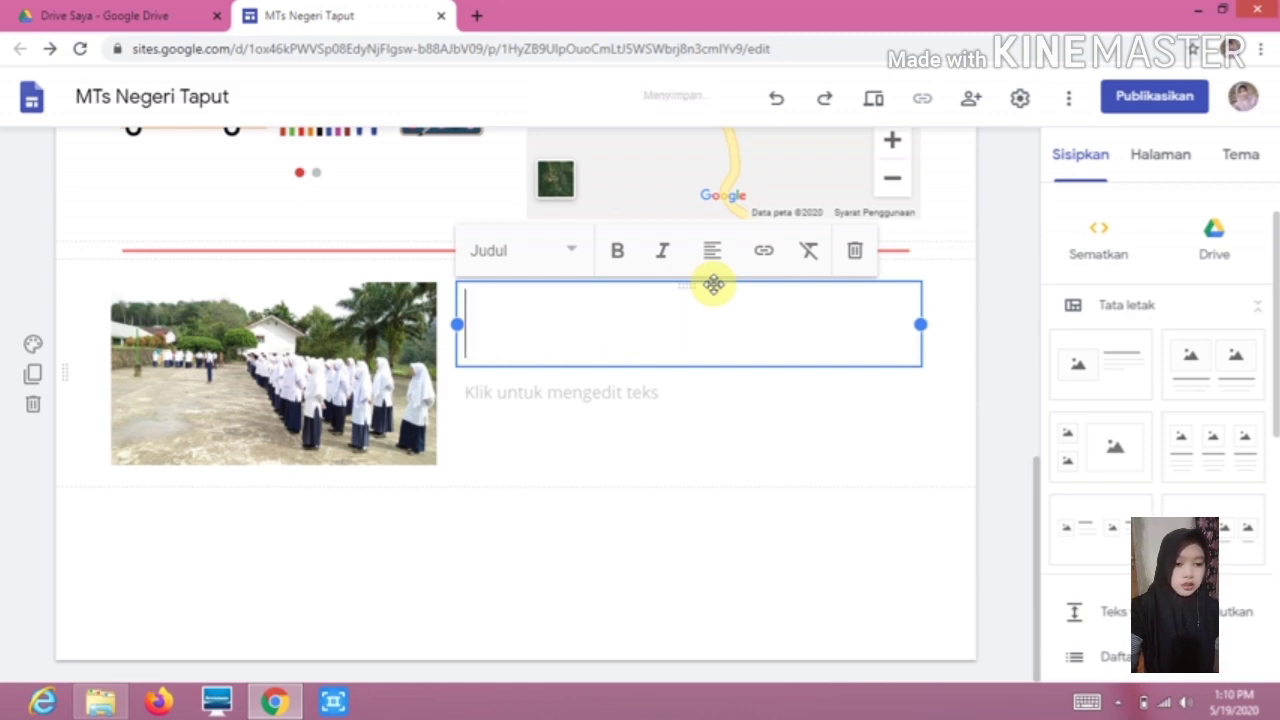
text(PENGANTAR)
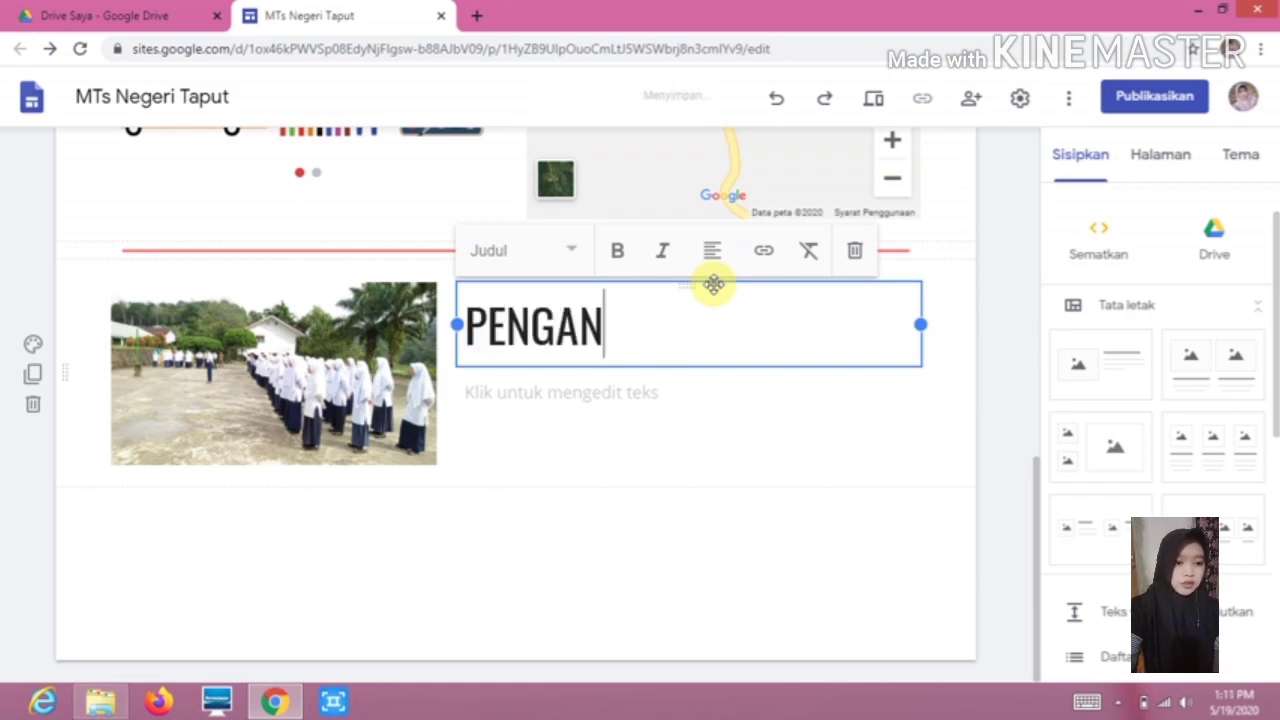
click(468, 312)
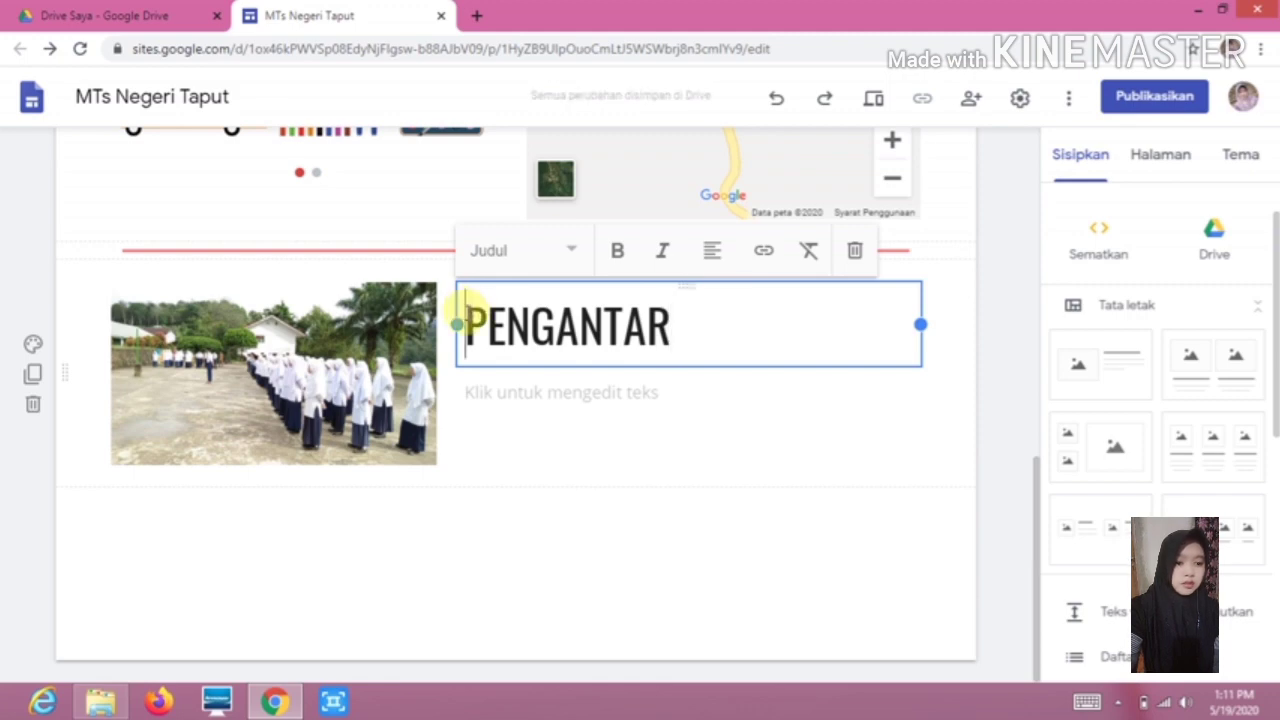
text(KATA)
Write "Selamat Datang di Sites MTsN Tapanuli Utara." as the body text under the KATA PENGANTAR heading
click(503, 394)
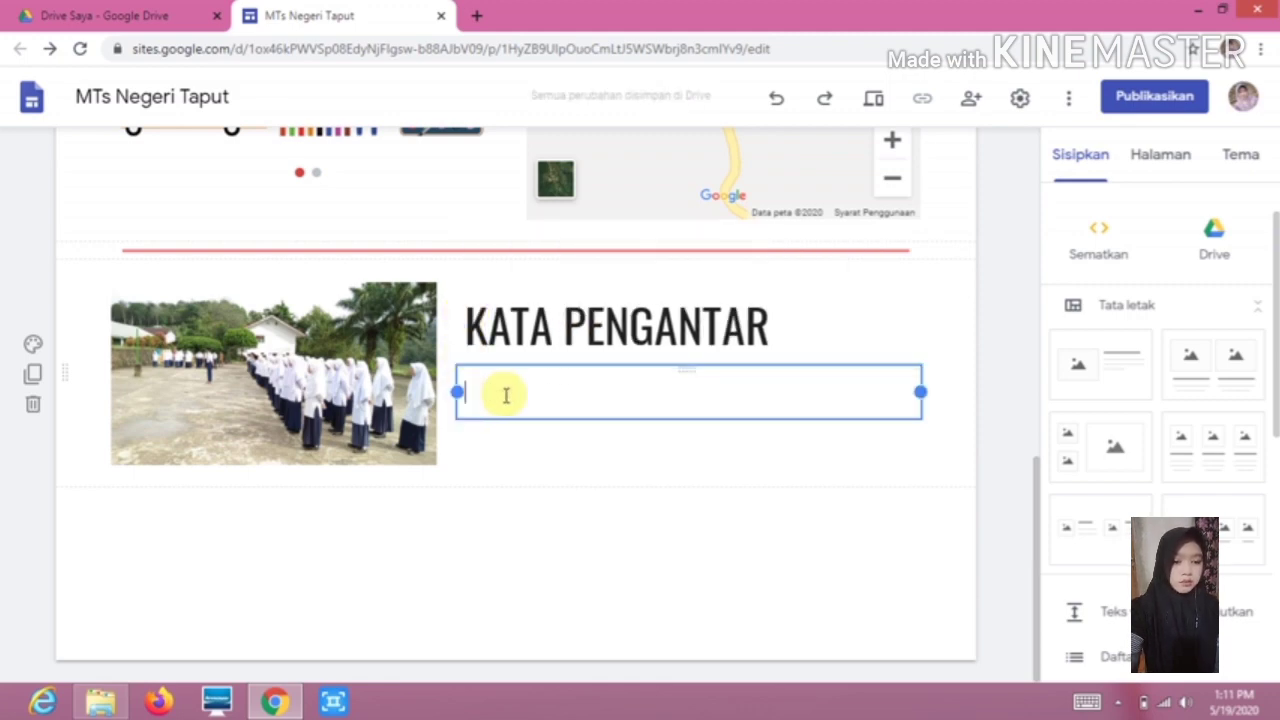
text(Se)
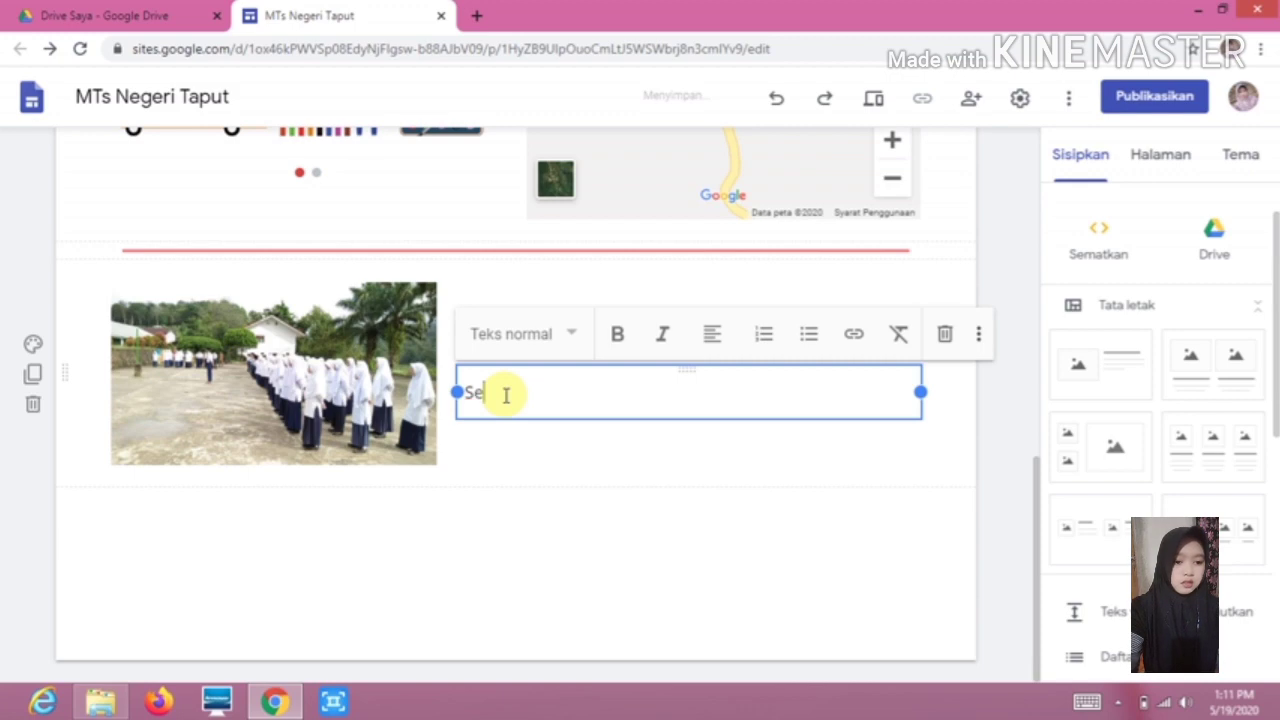
text(lamat Datang)
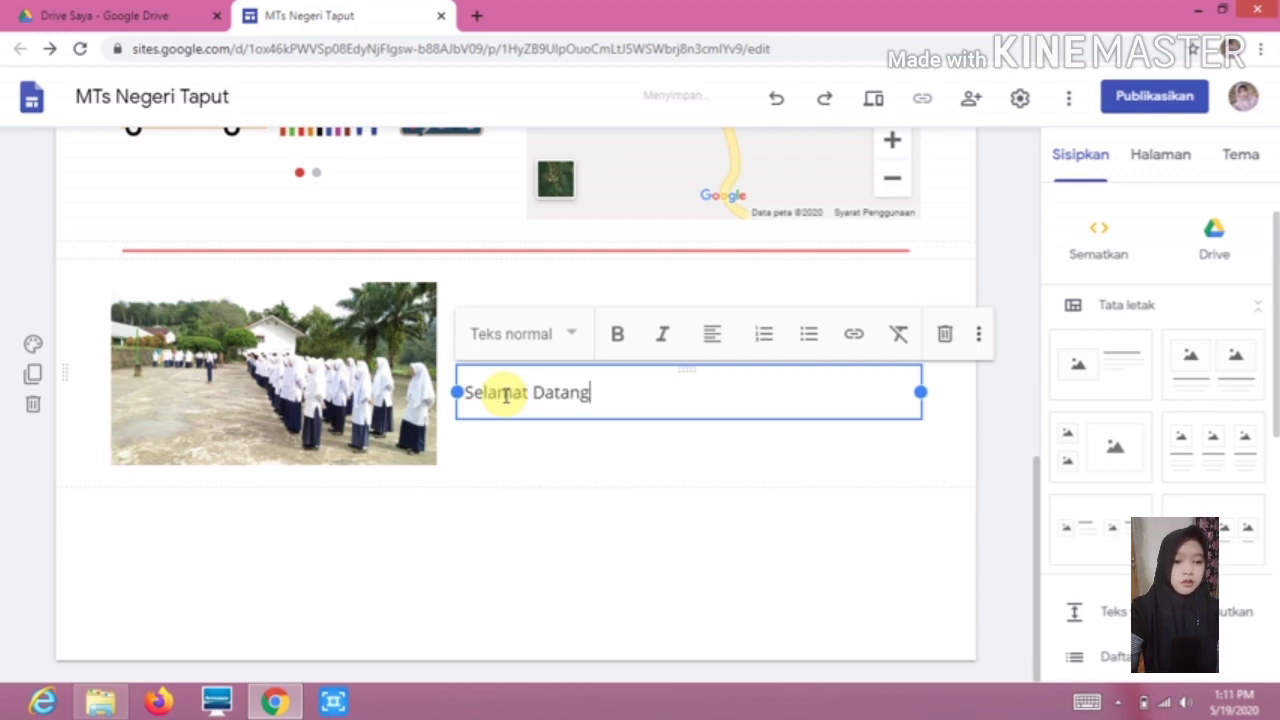
text( di Si)
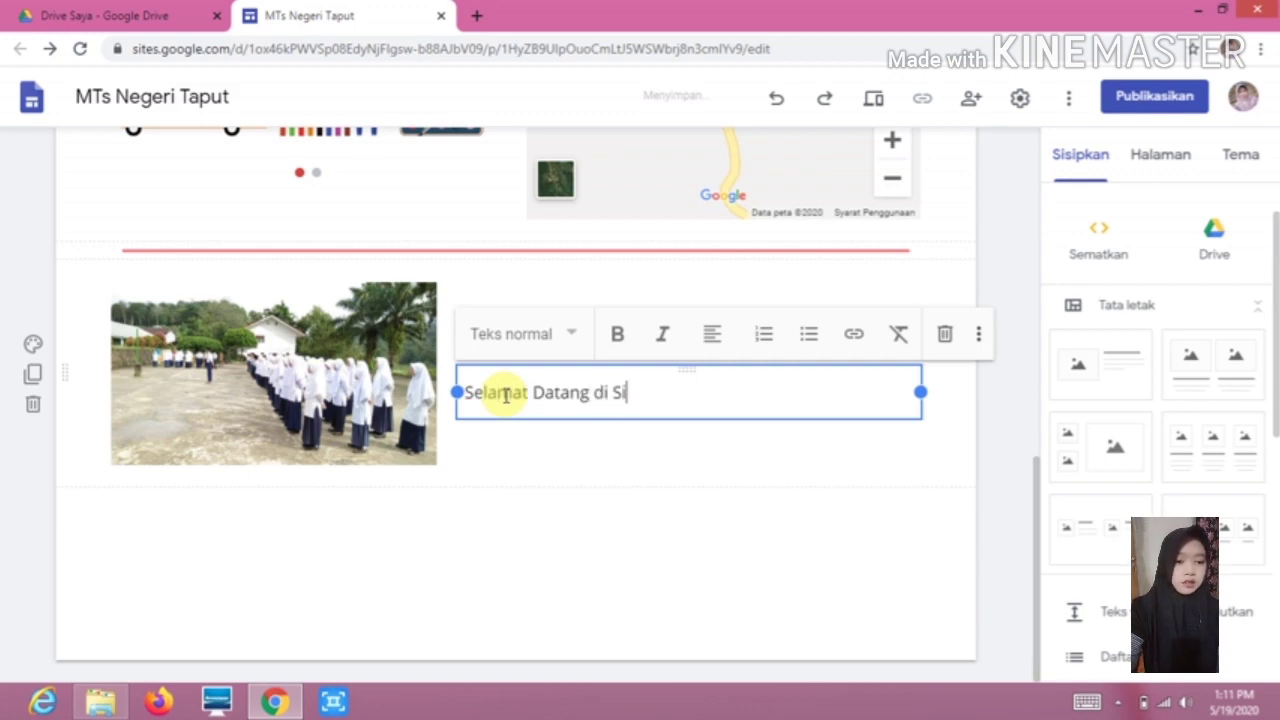
text(tes MTsN T)
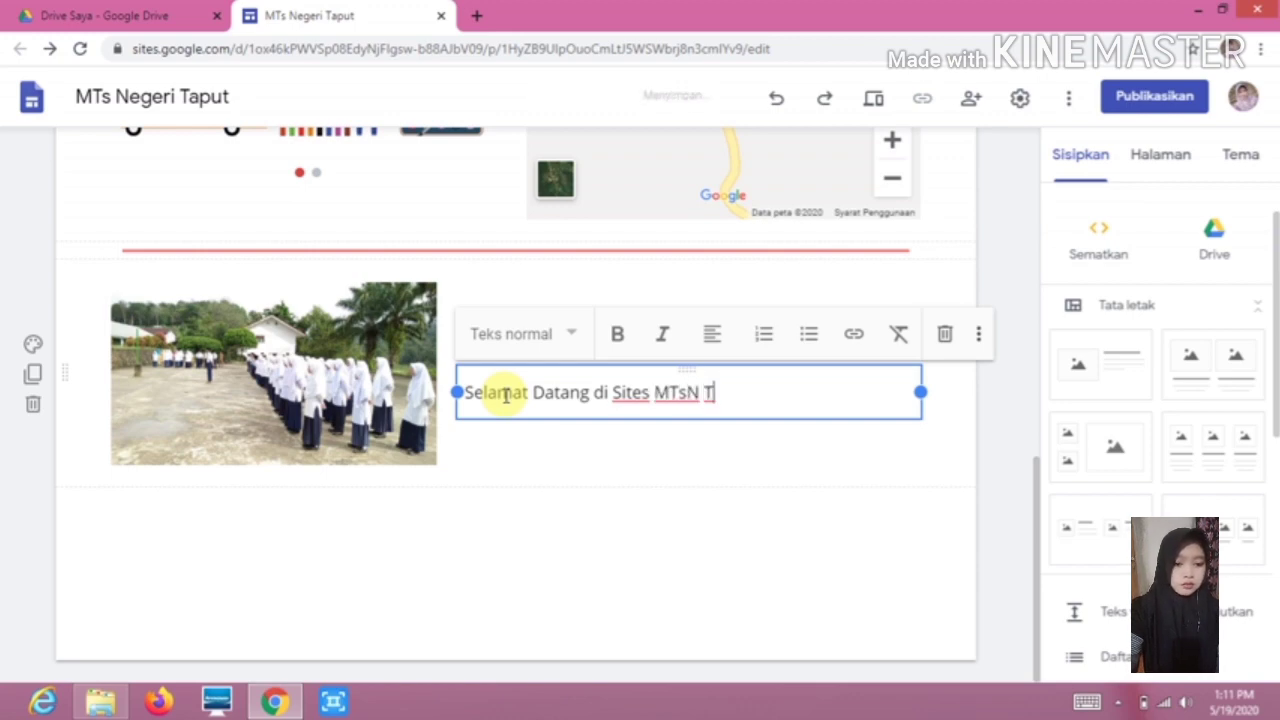
text(apanuli Utara )
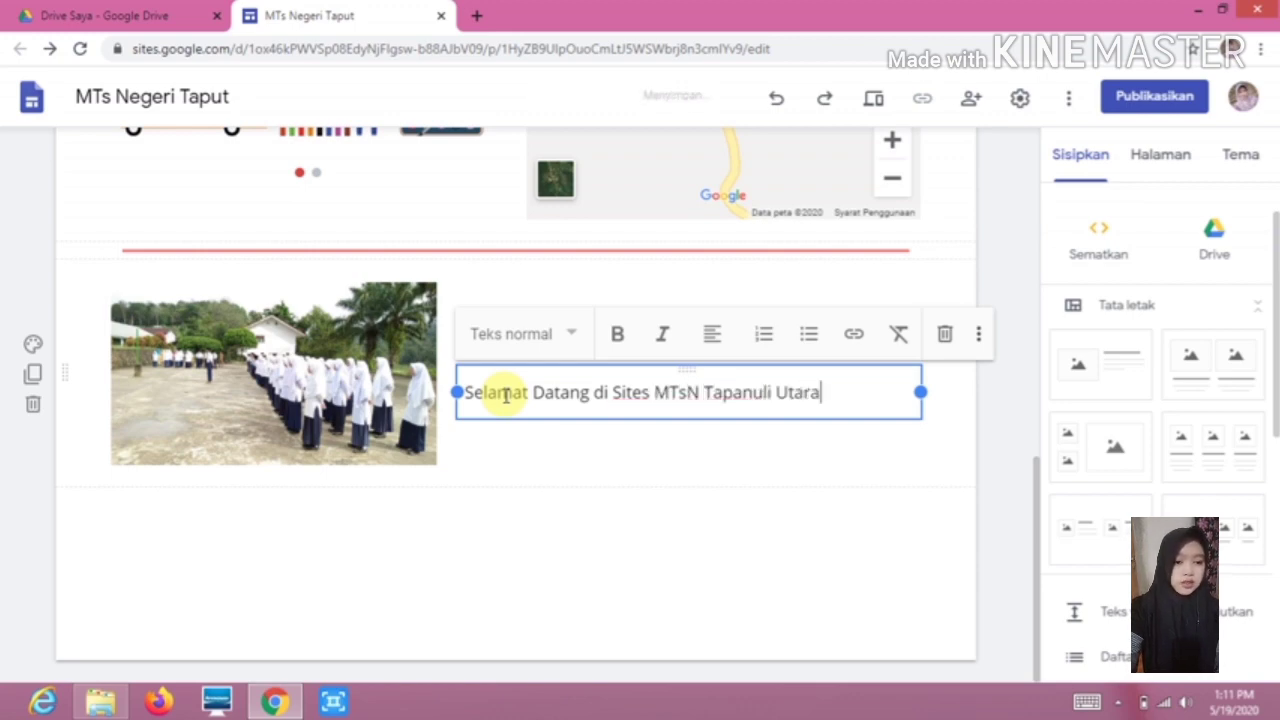
text(.)
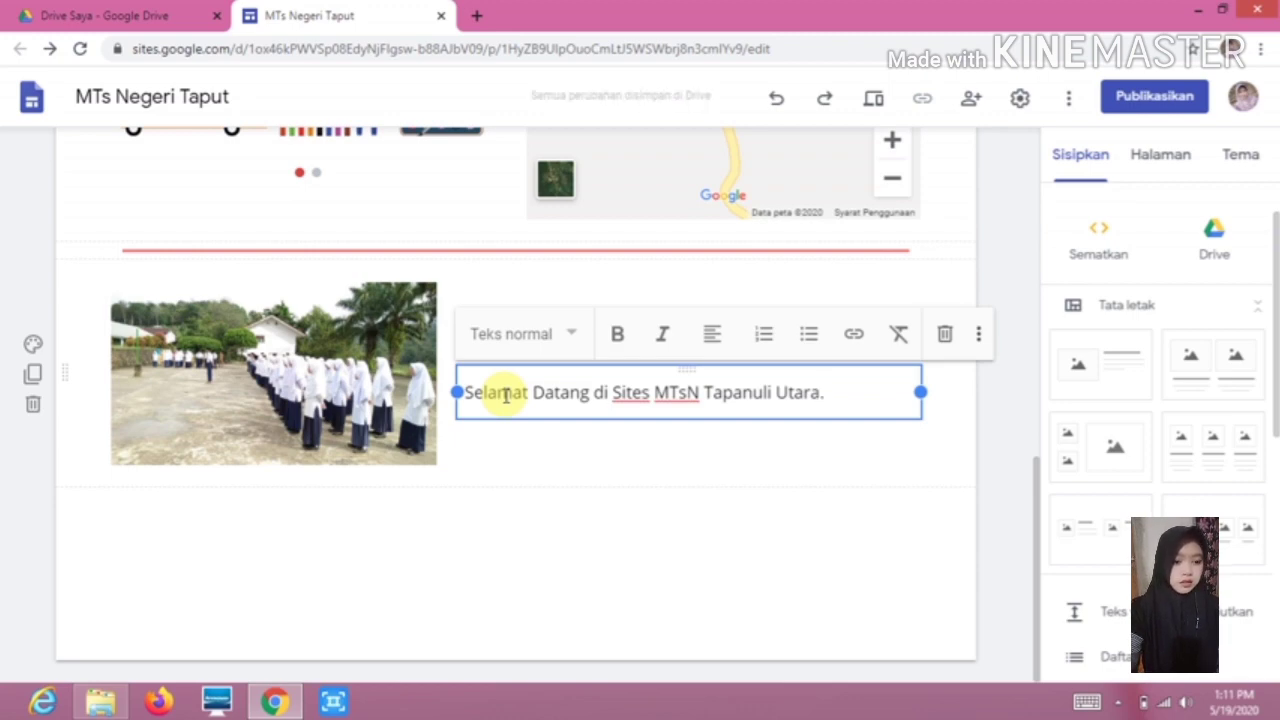
click(640, 471)
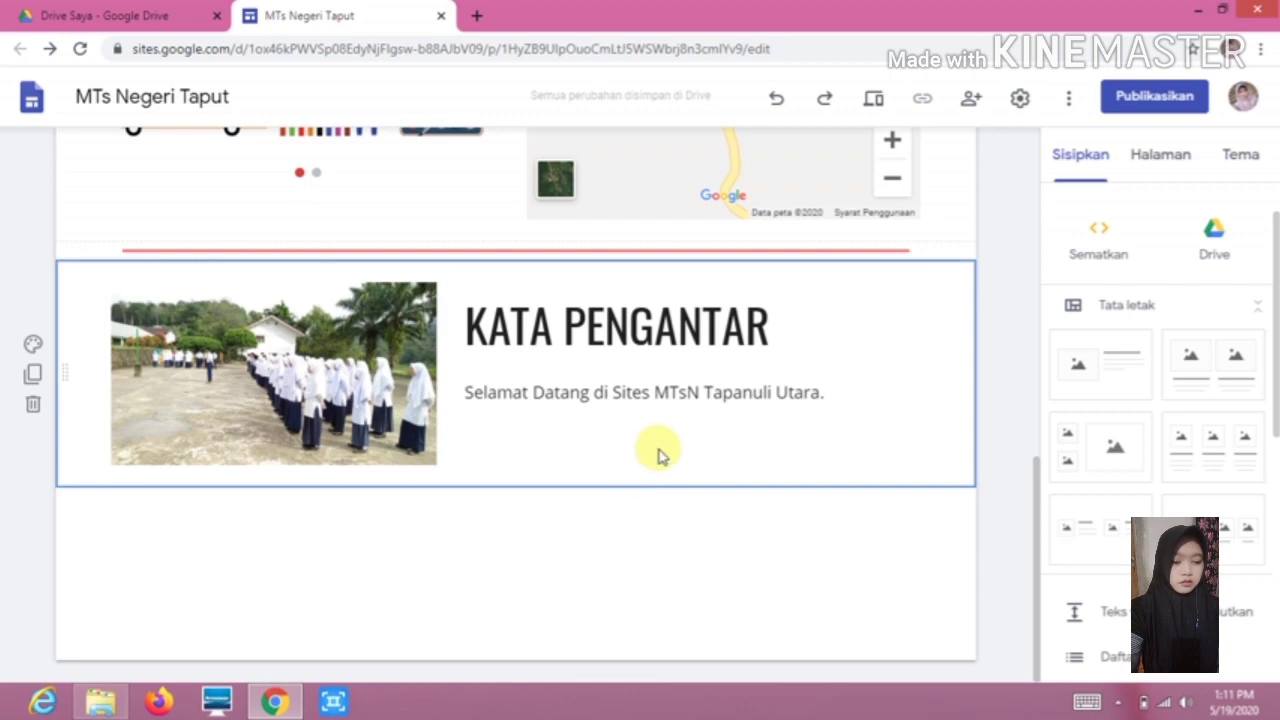
Add a divider below the KATA PENGANTAR section with the schoolyard photo
drag(1274, 368, 1266, 471)
click(1115, 556)
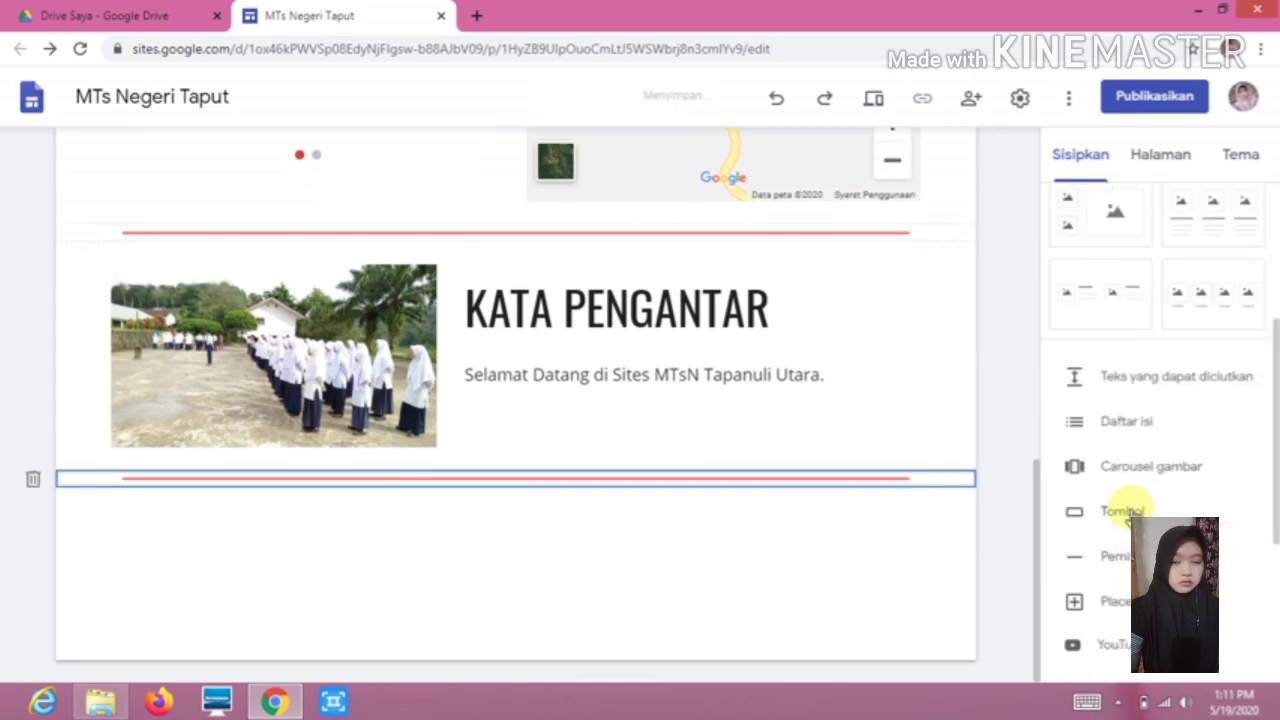
click(689, 566)
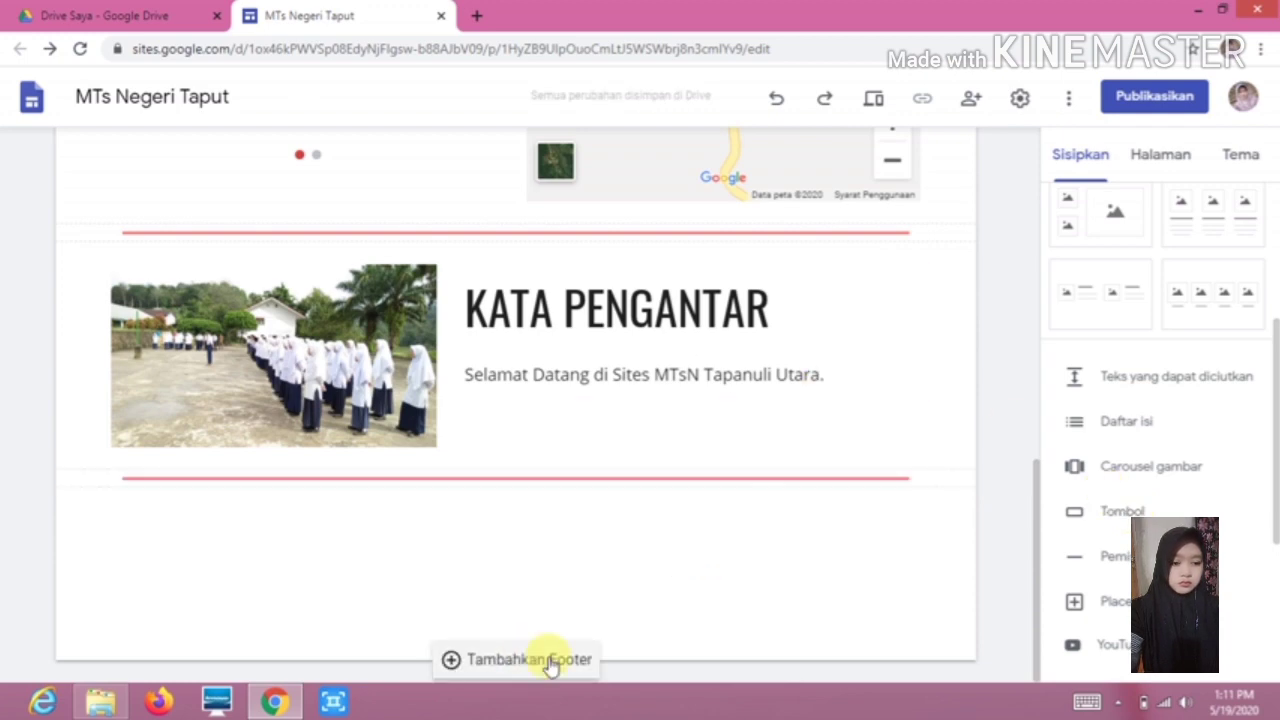
Add a footer to the site containing the text "MTsN Tapanuli Utara_2020"
click(428, 662)
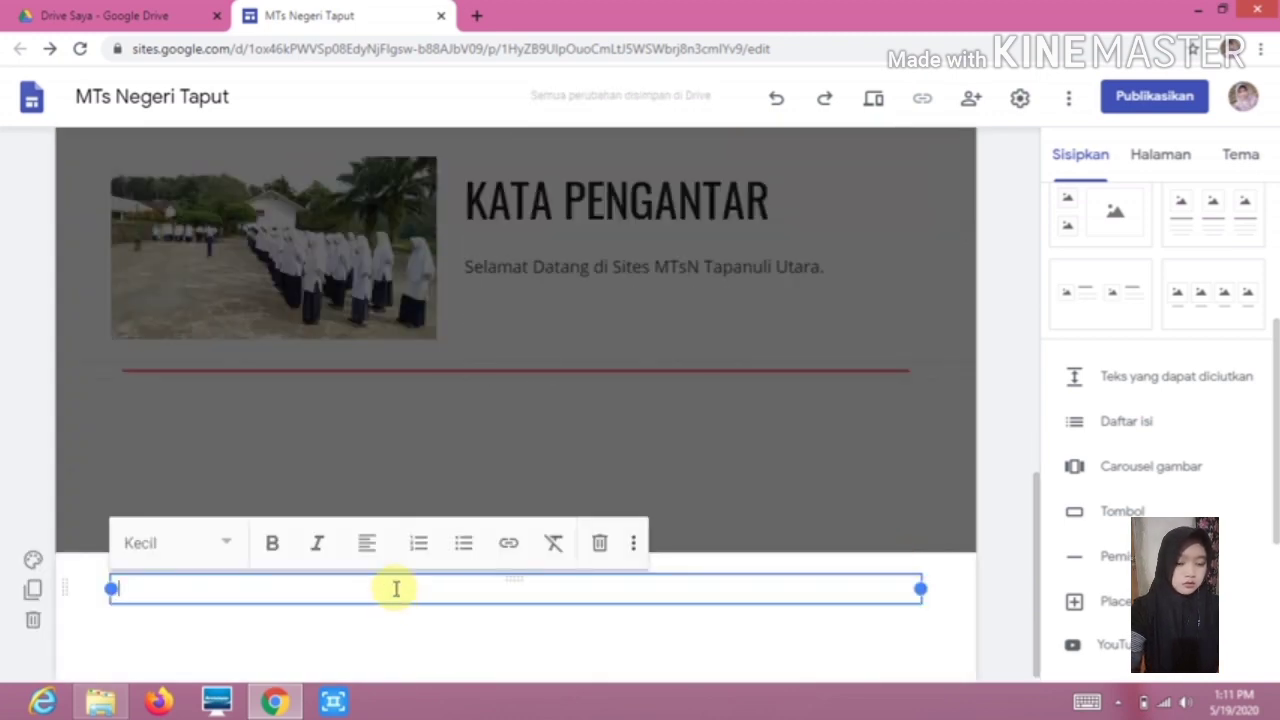
text(MT)
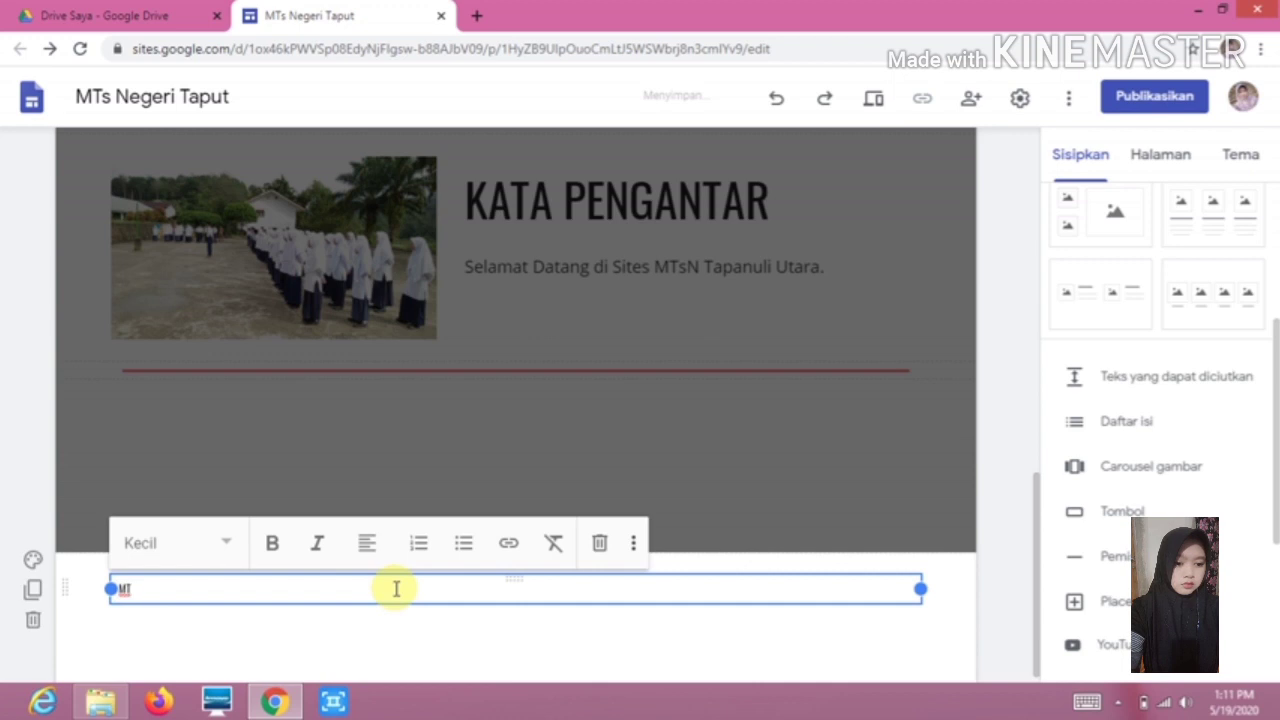
text(sN Tapanuli Utara)
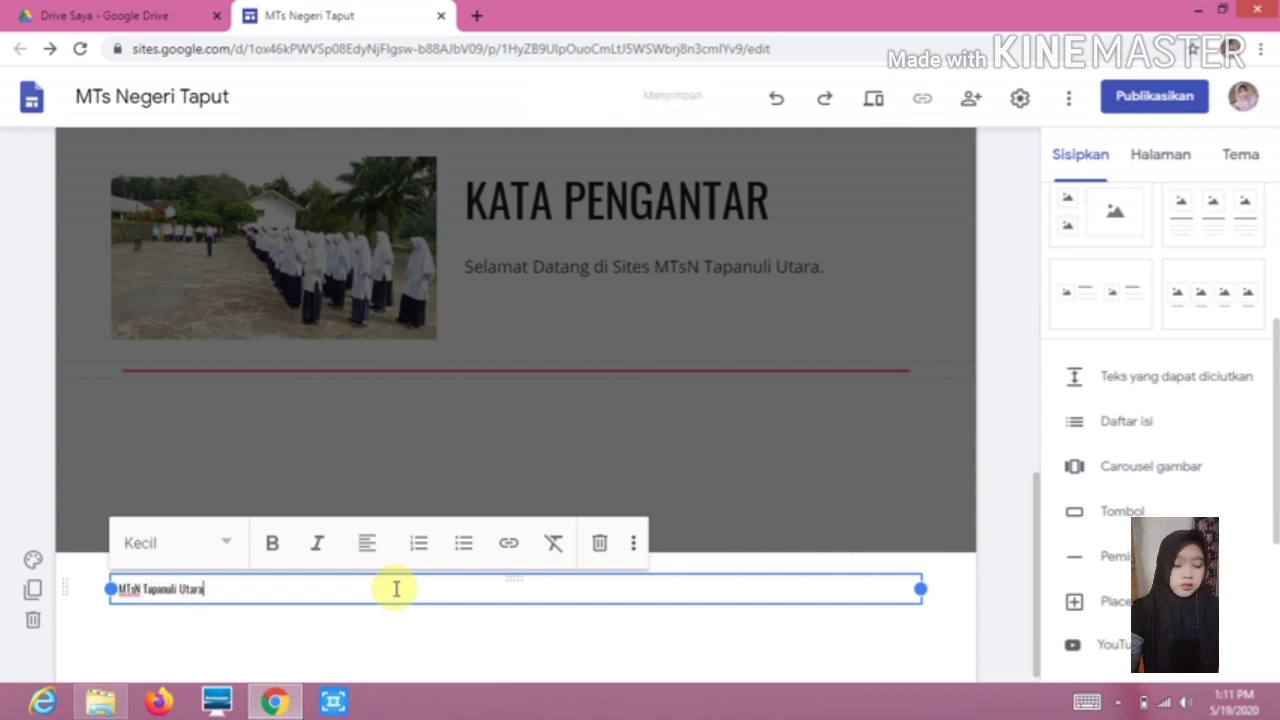
text(,)
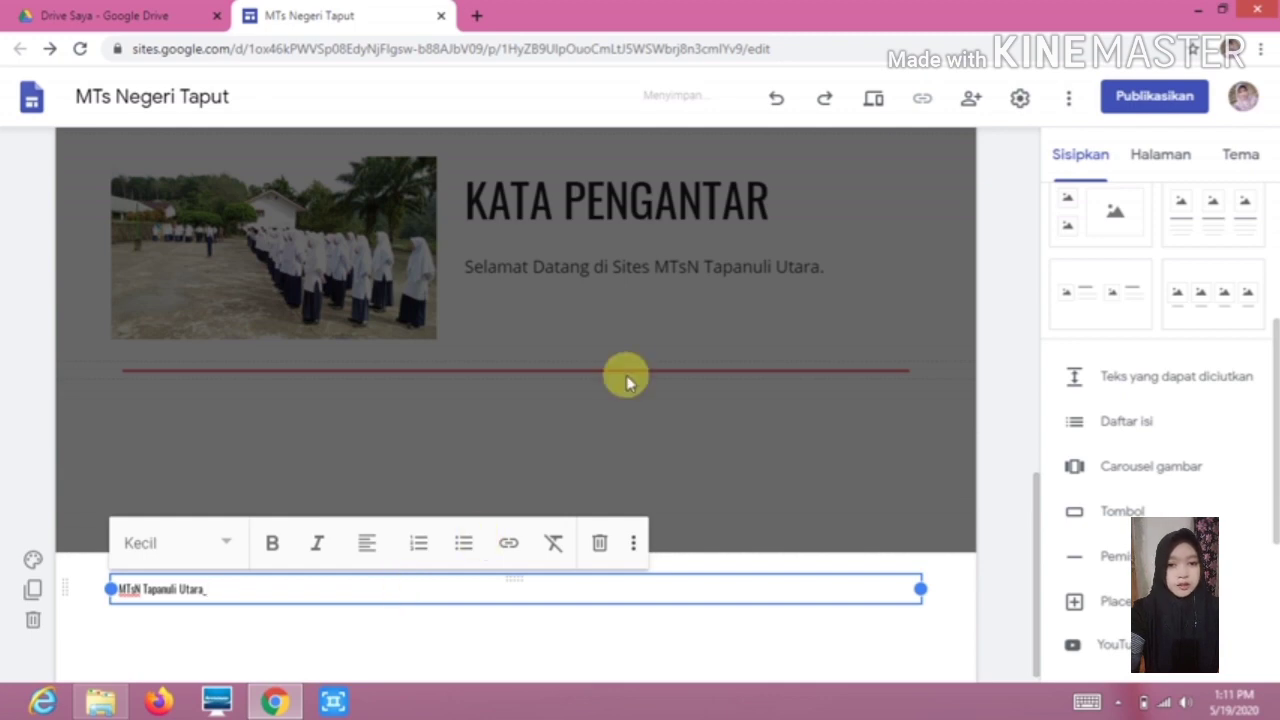
text(2020)
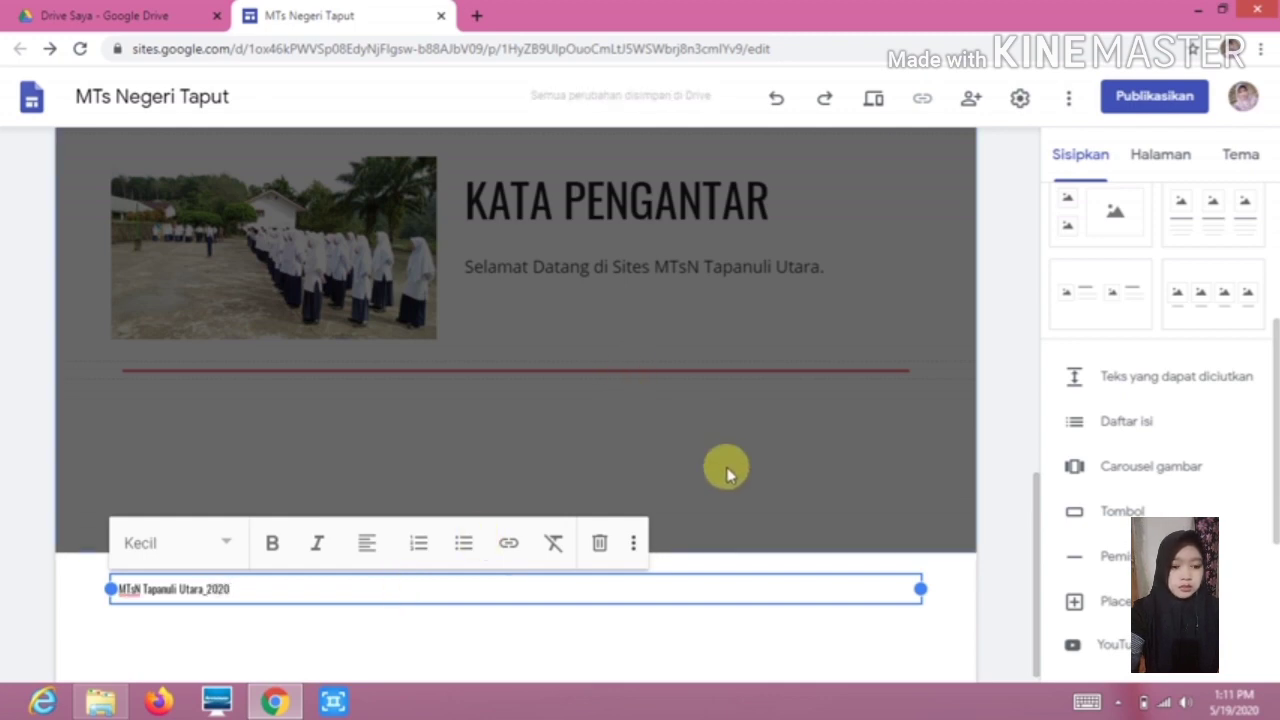
click(728, 468)
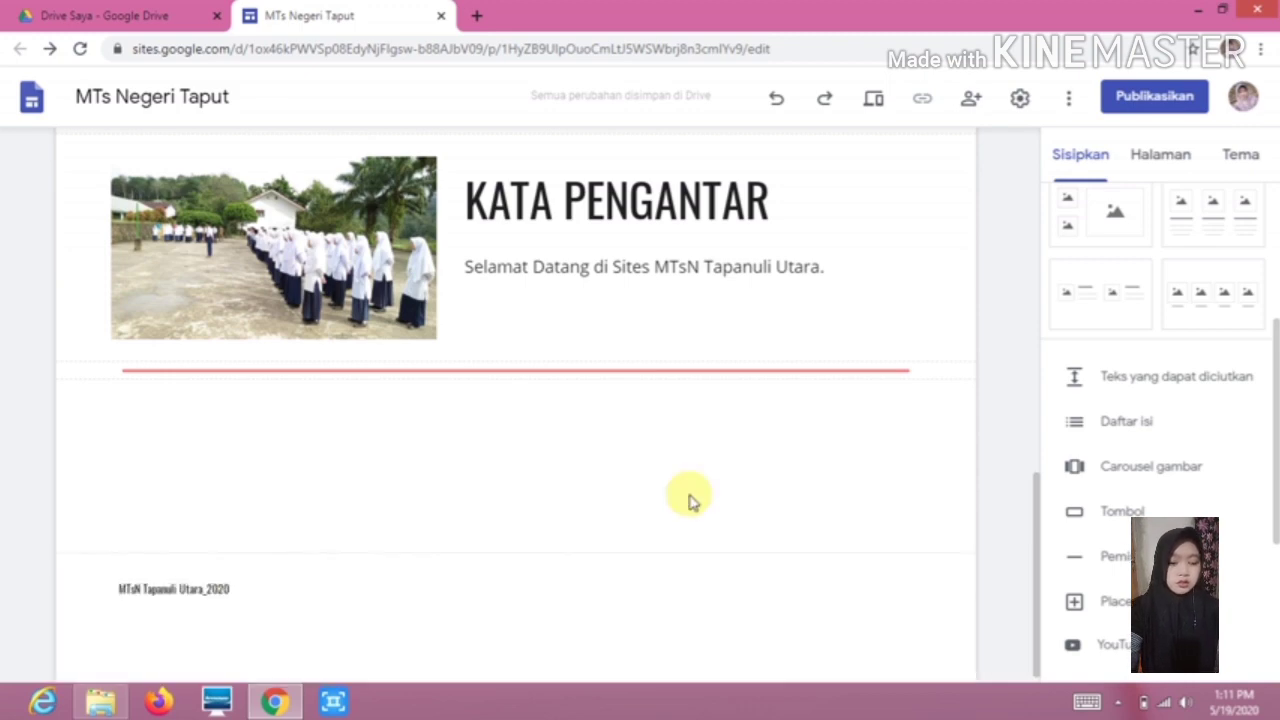
Create a new site page named "PROFIL KELAS 8B"
scroll(729, 511, up, 3)
scroll(737, 486, up, 5)
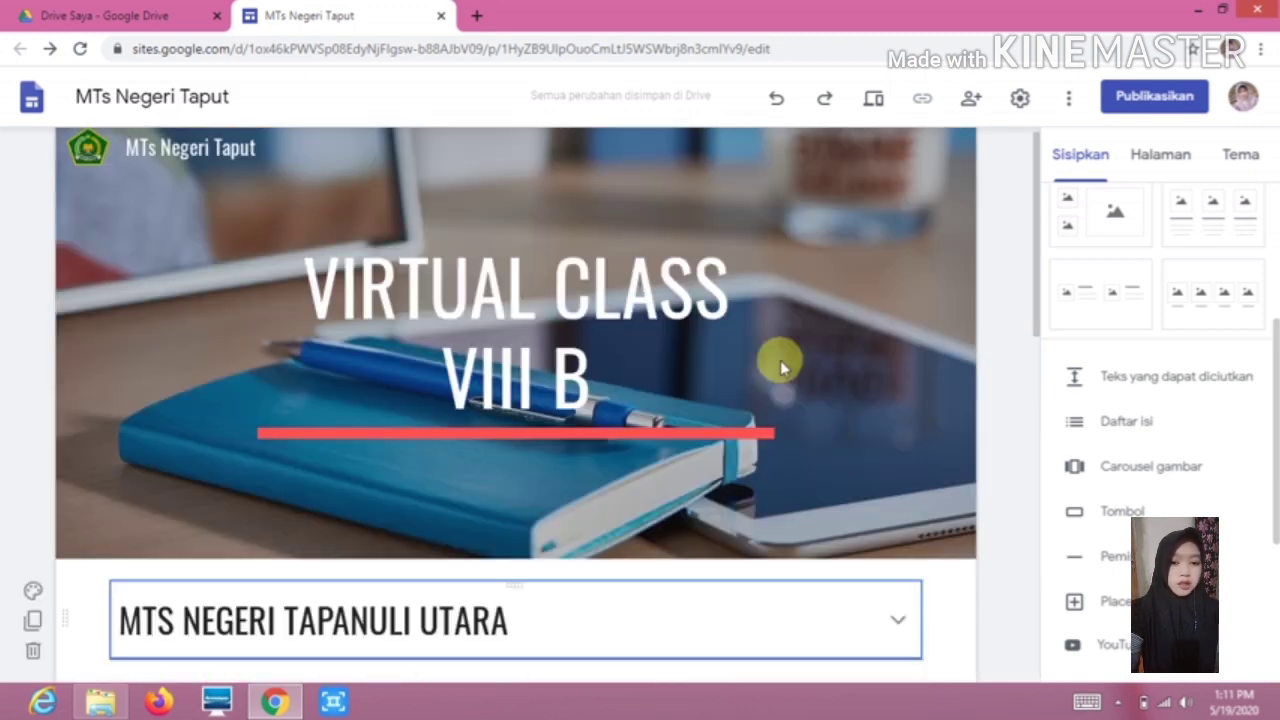
click(1181, 164)
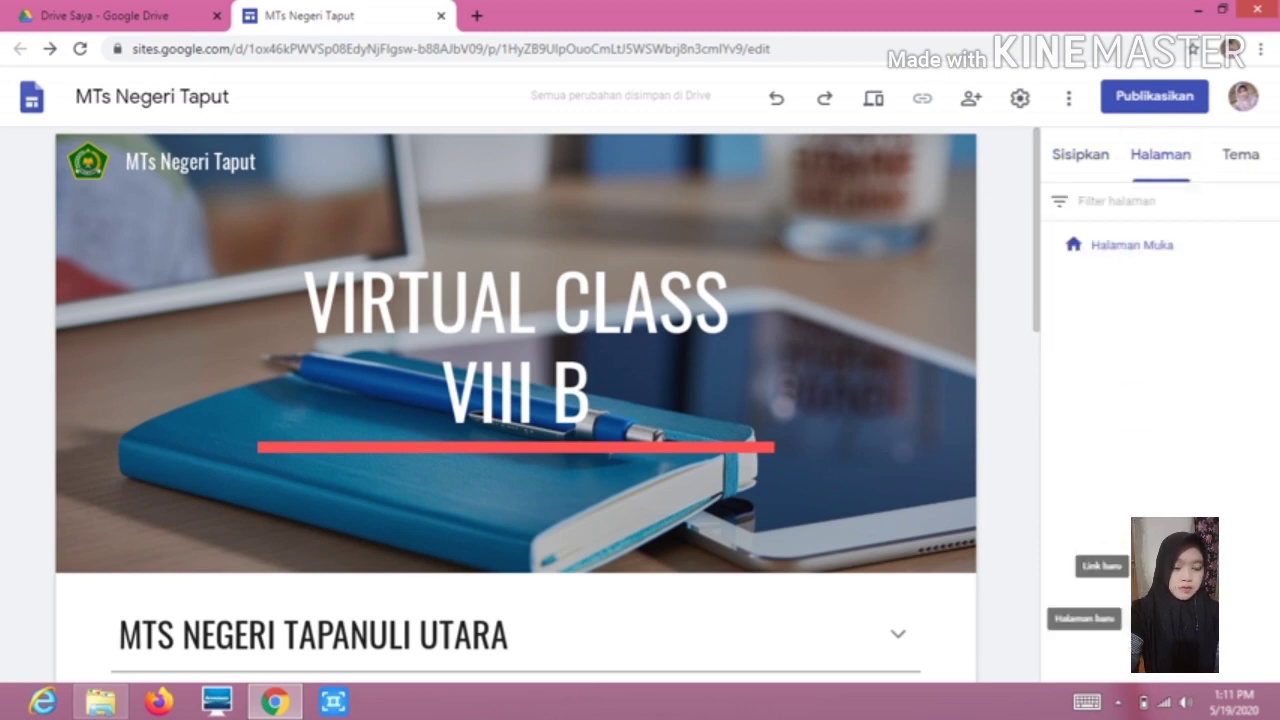
click(1180, 619)
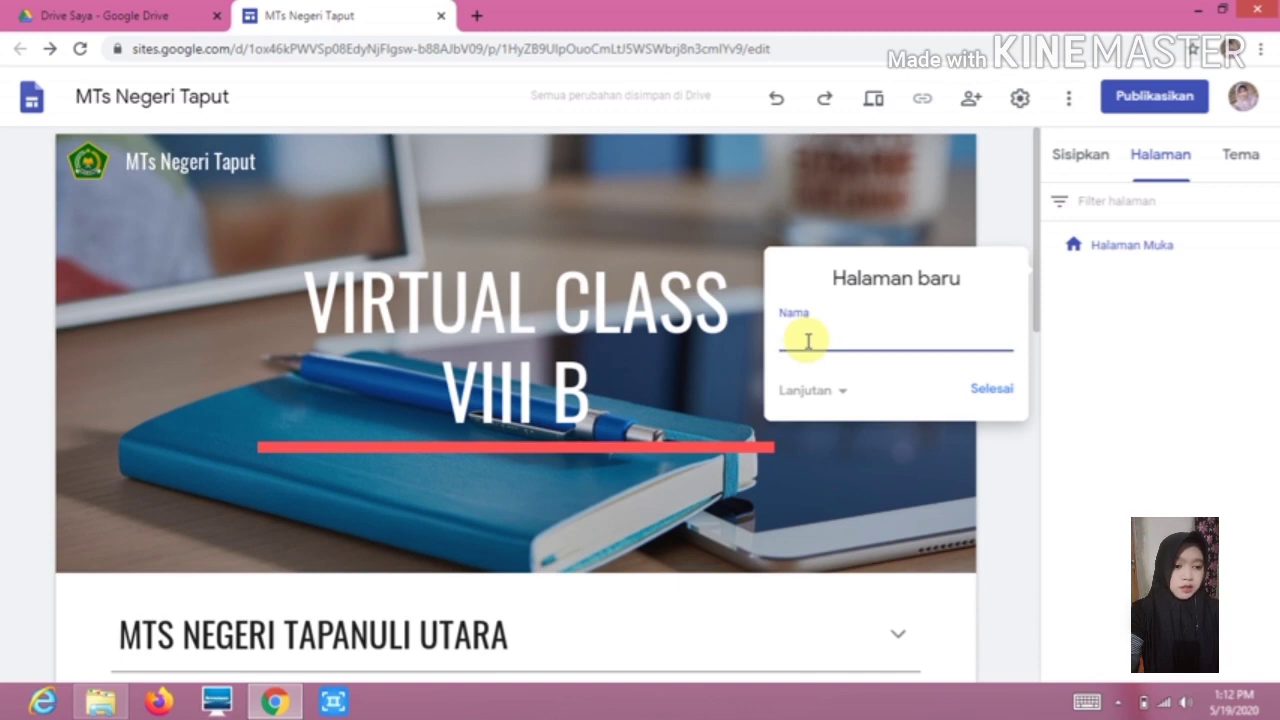
text(PROFIL )
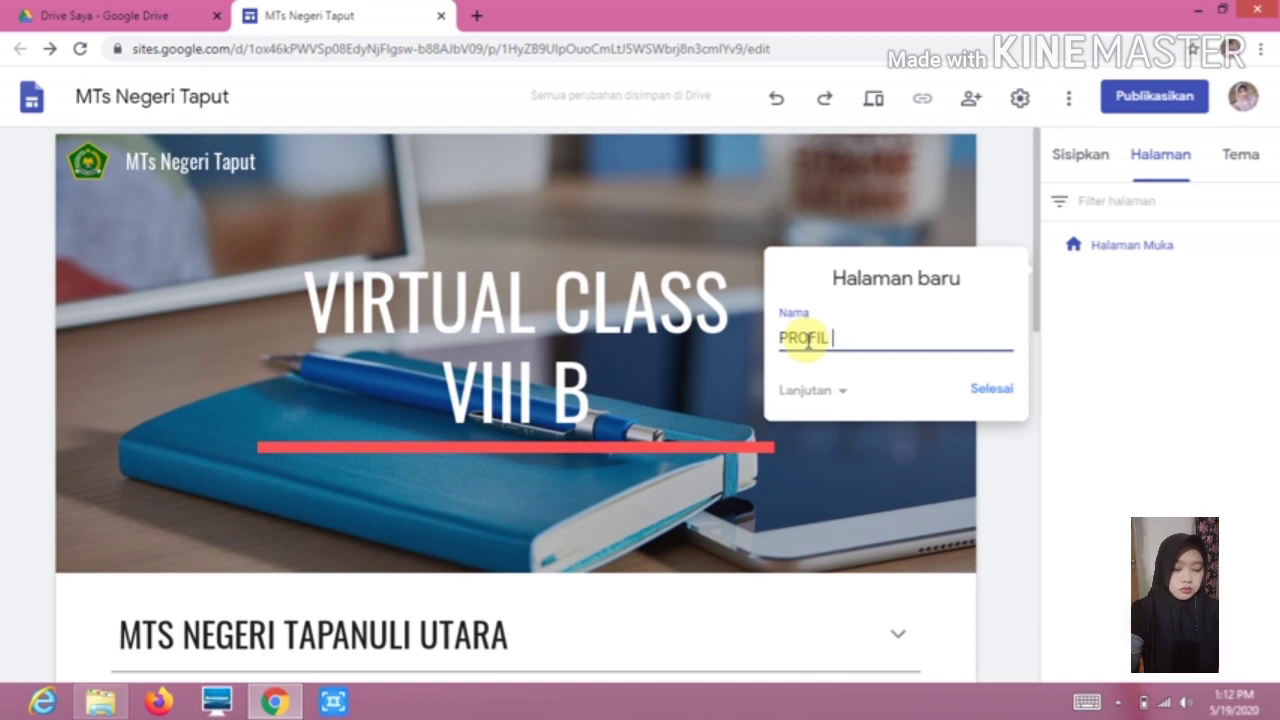
text(KELAS 8b)
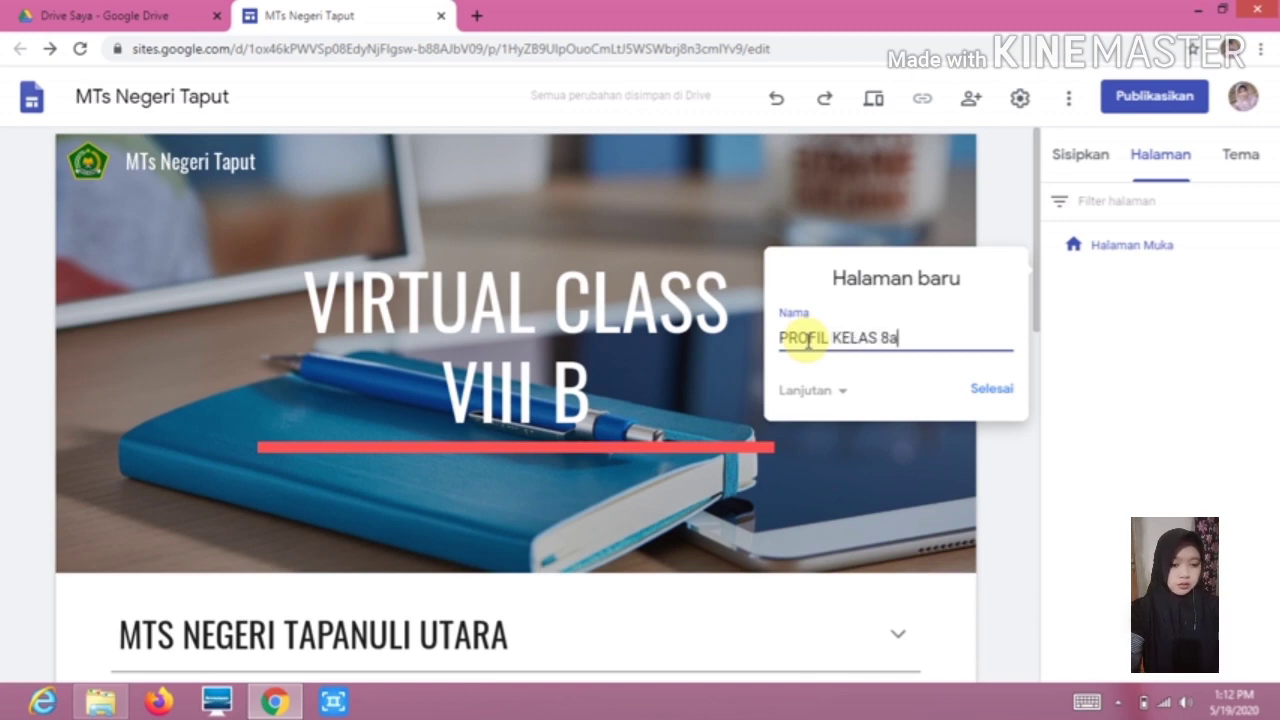
key(BackSpace)
text(B)
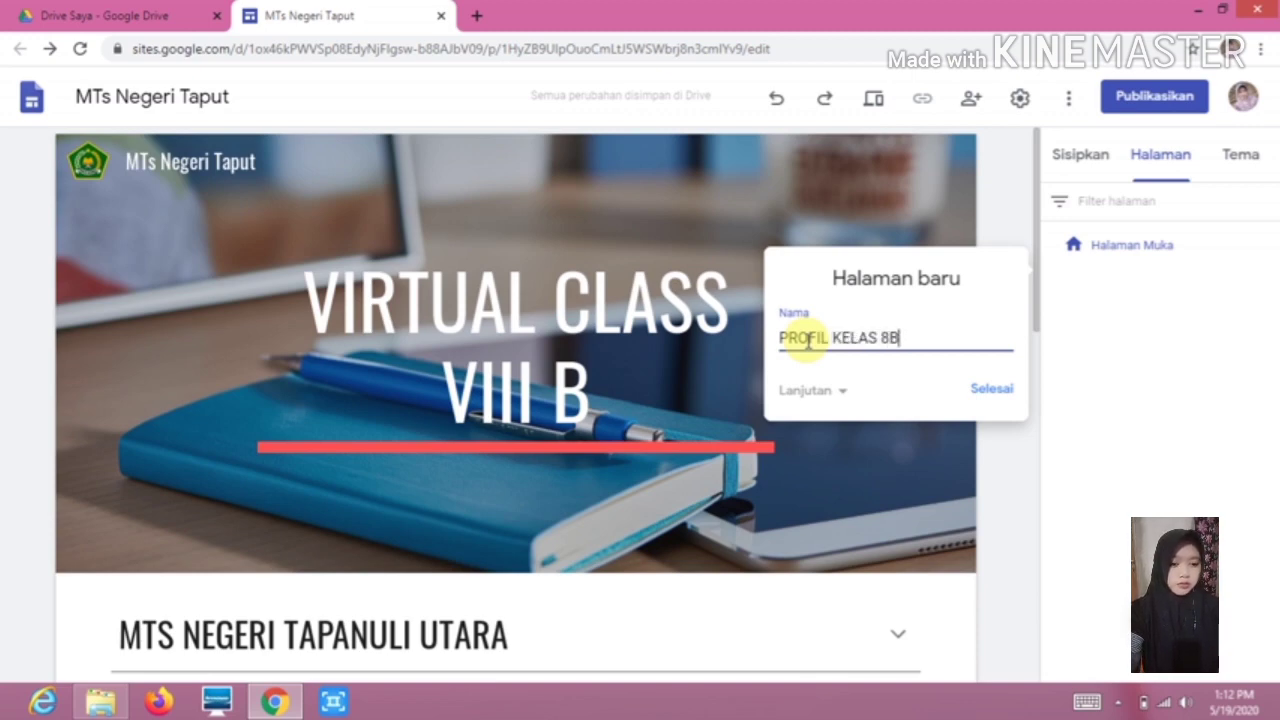
click(994, 394)
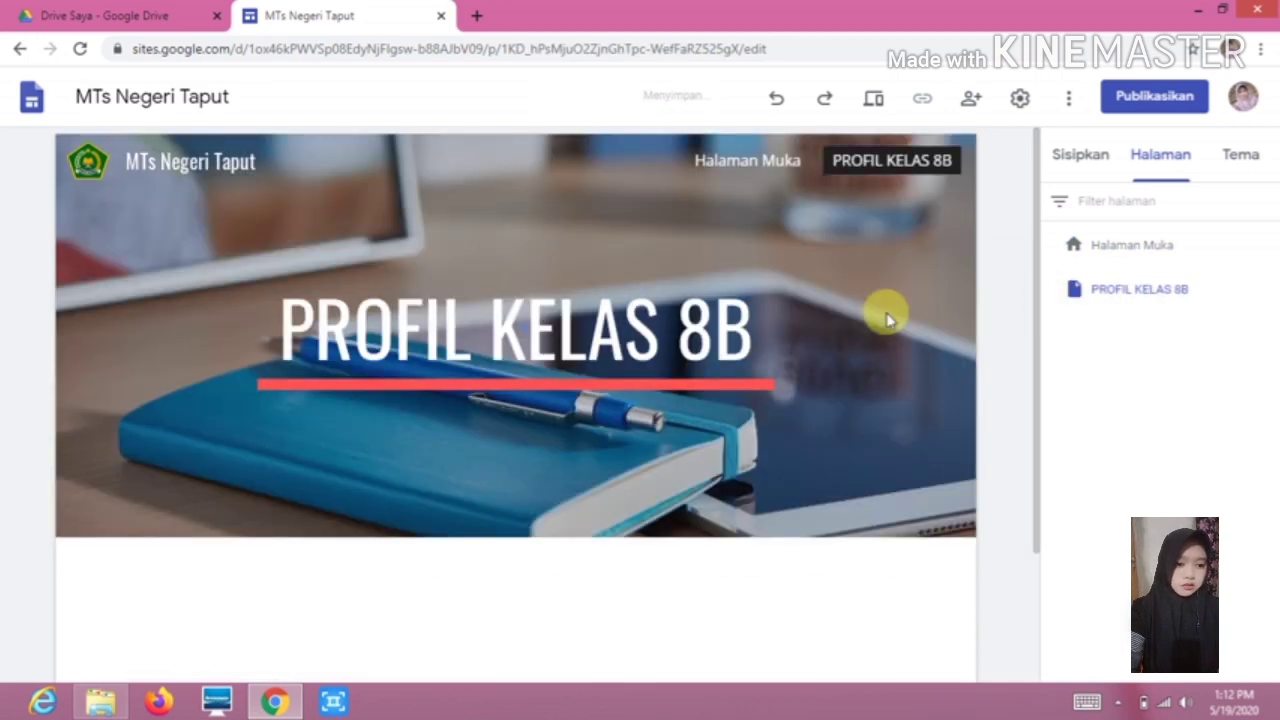
Create another page in the site named "SAINS CLUB 8B"
mouse_move(519, 498)
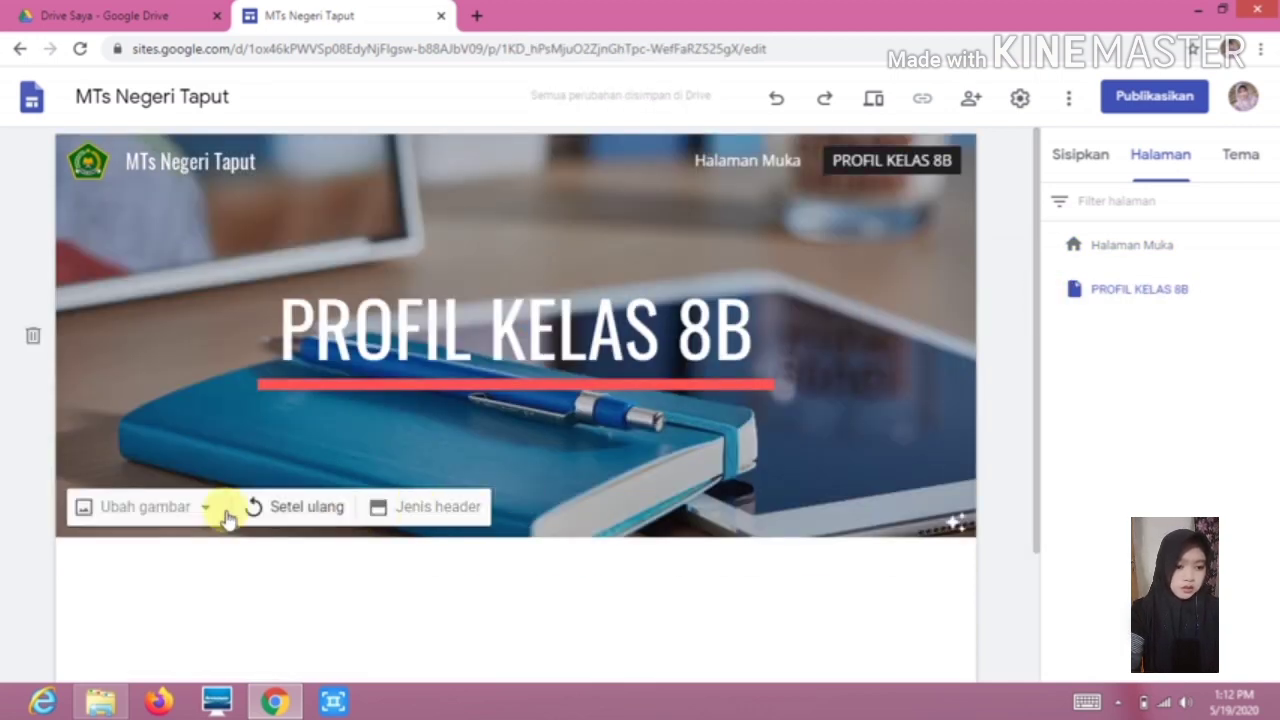
mouse_move(1160, 618)
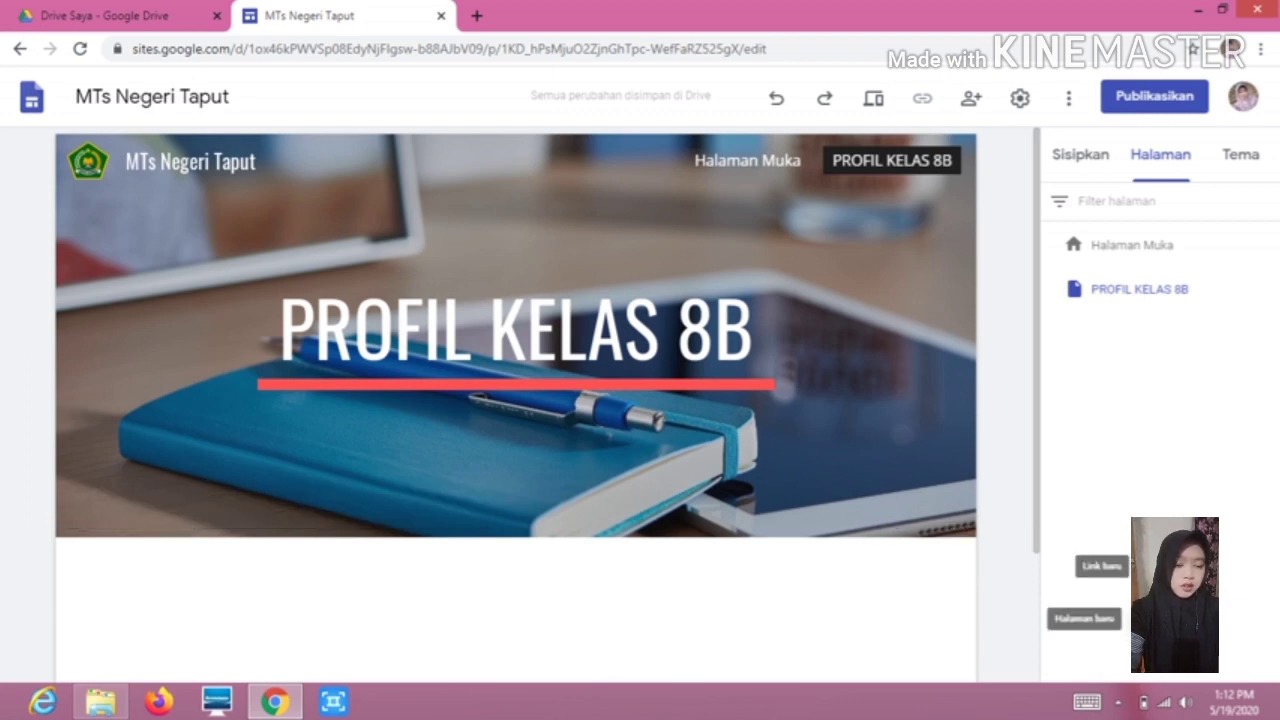
click(1160, 618)
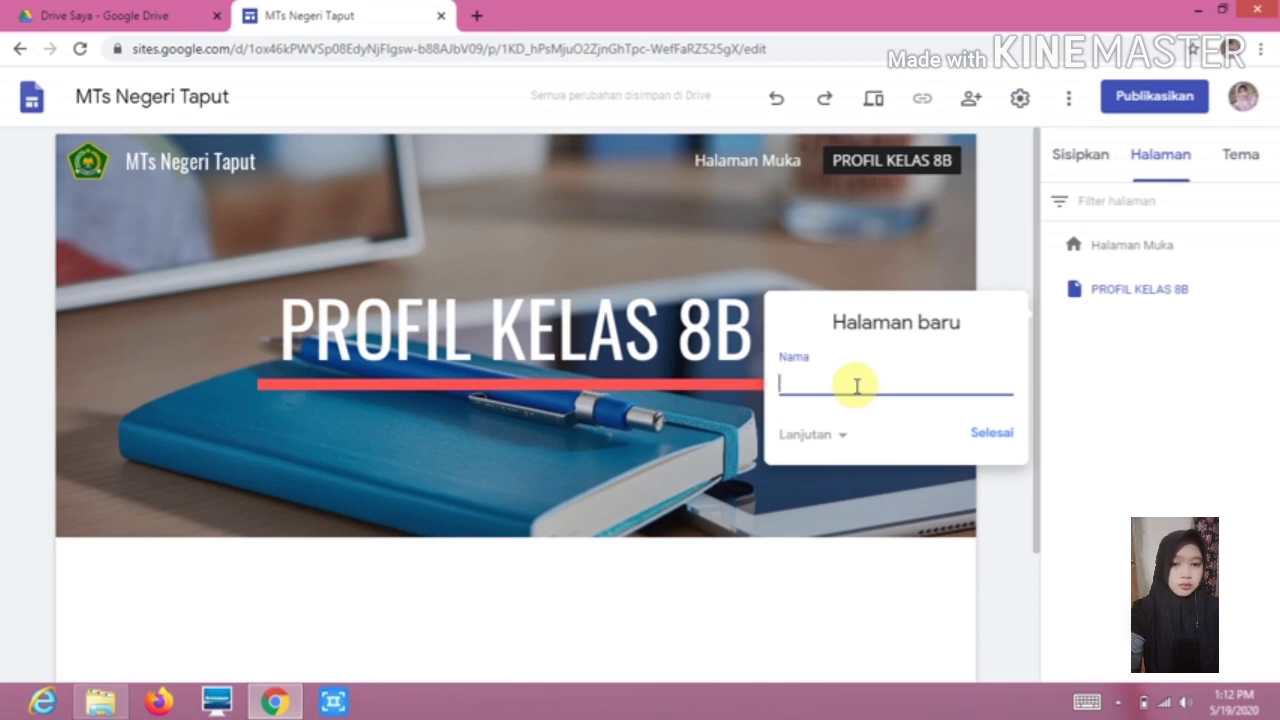
text(SAINS)
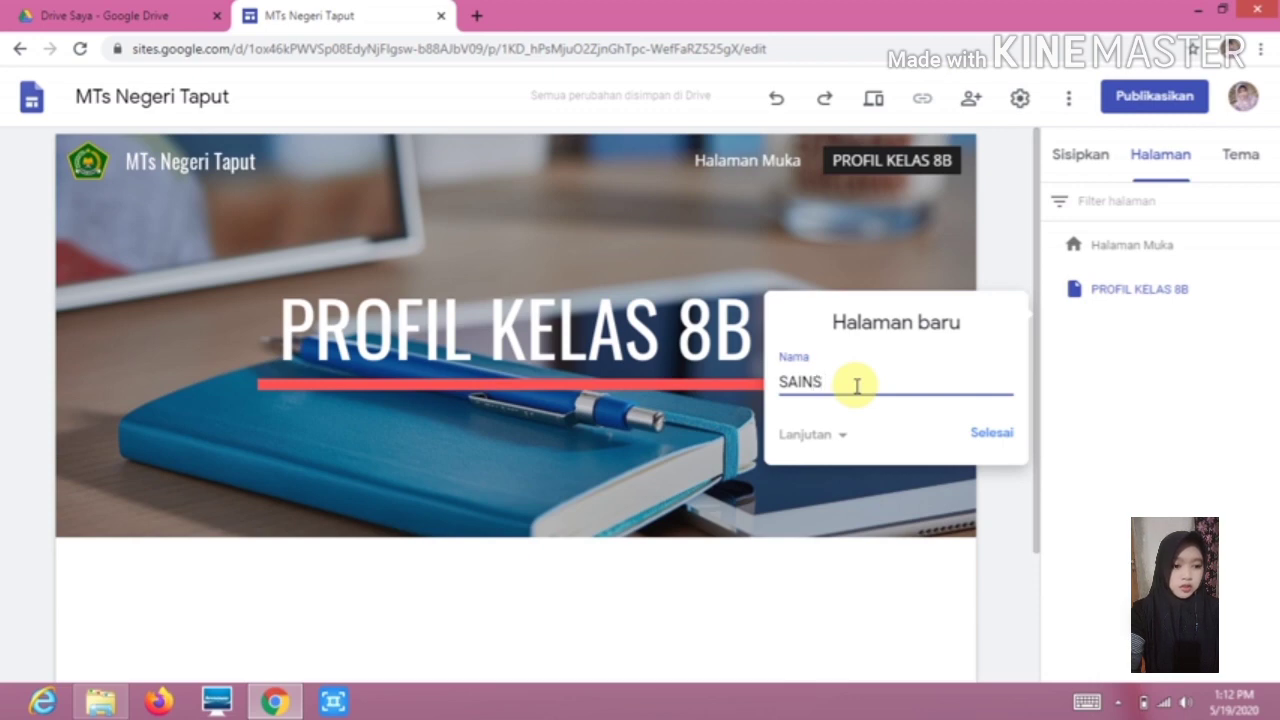
text( CLUB 8B)
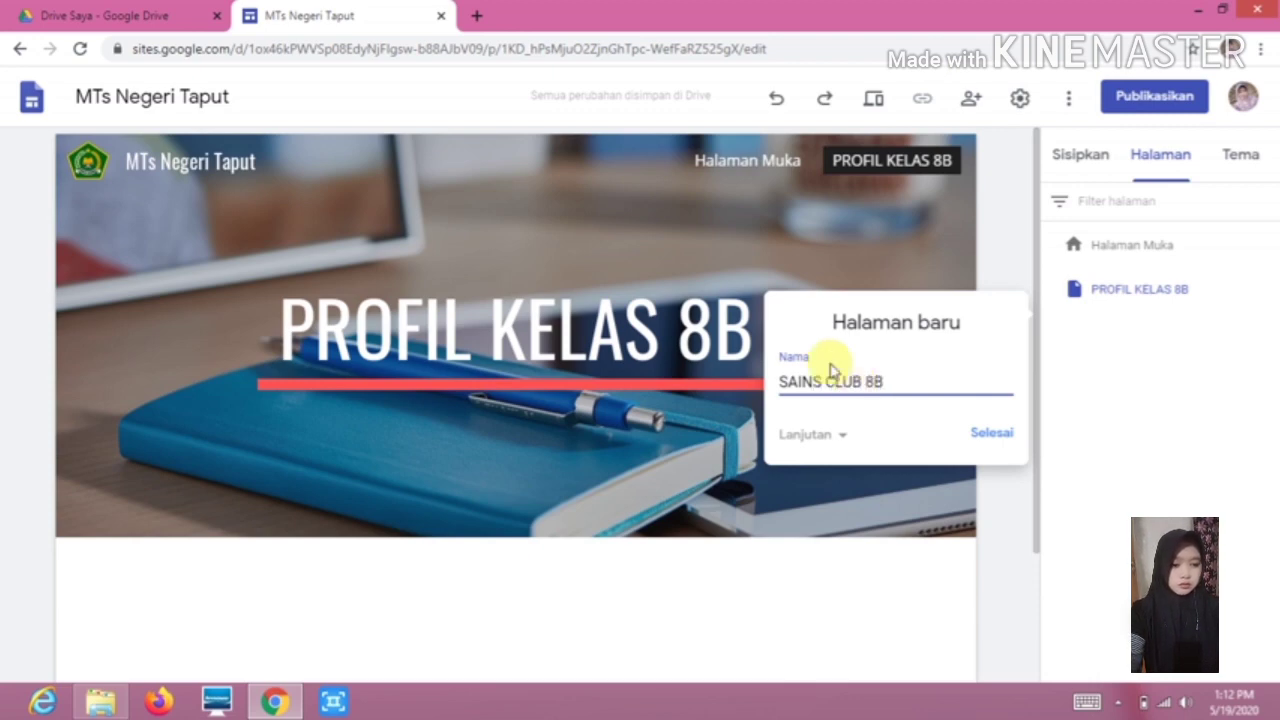
click(991, 433)
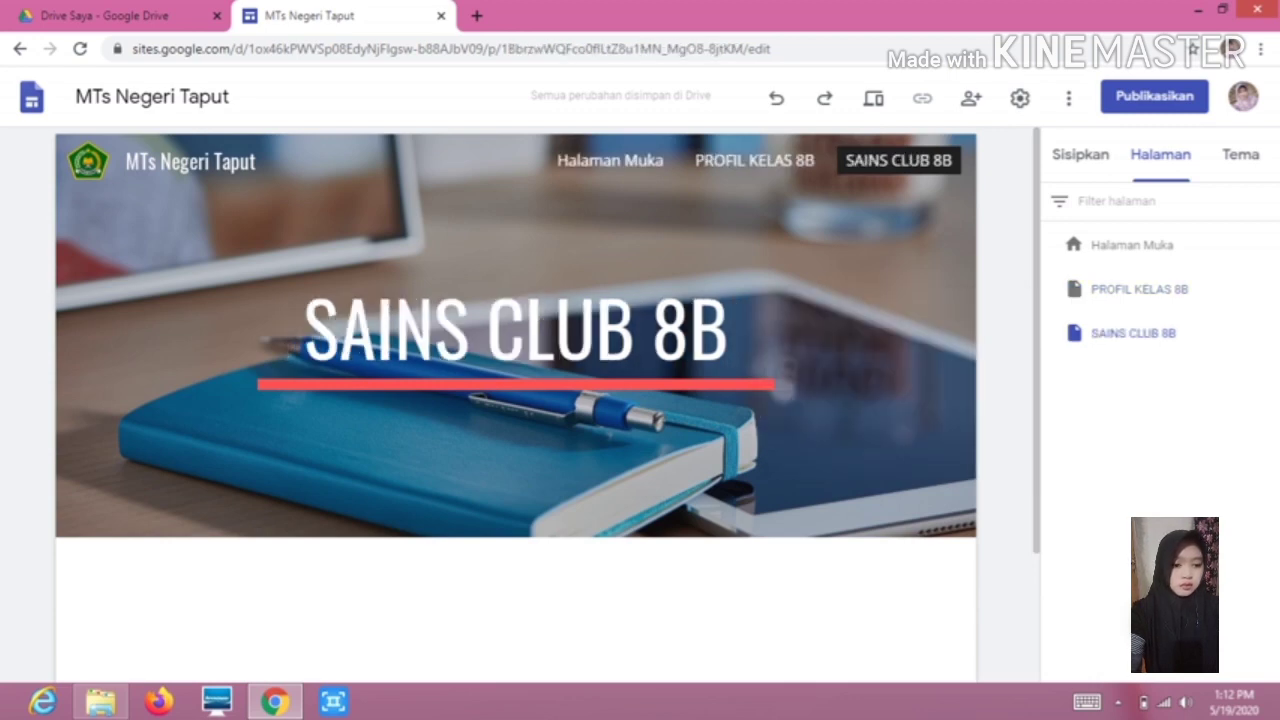
Add a page named "MATH CLUB 8B" to the site, following the SAINS CLUB 8B page
click(1160, 619)
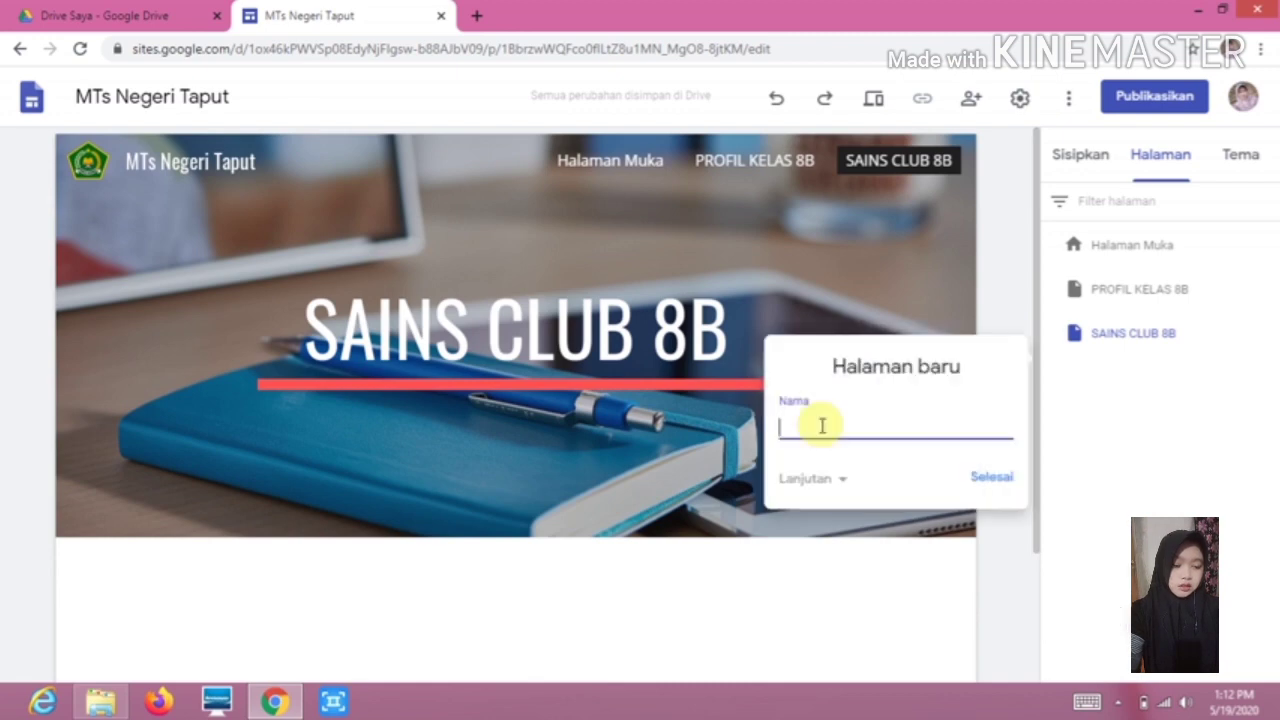
text(MA)
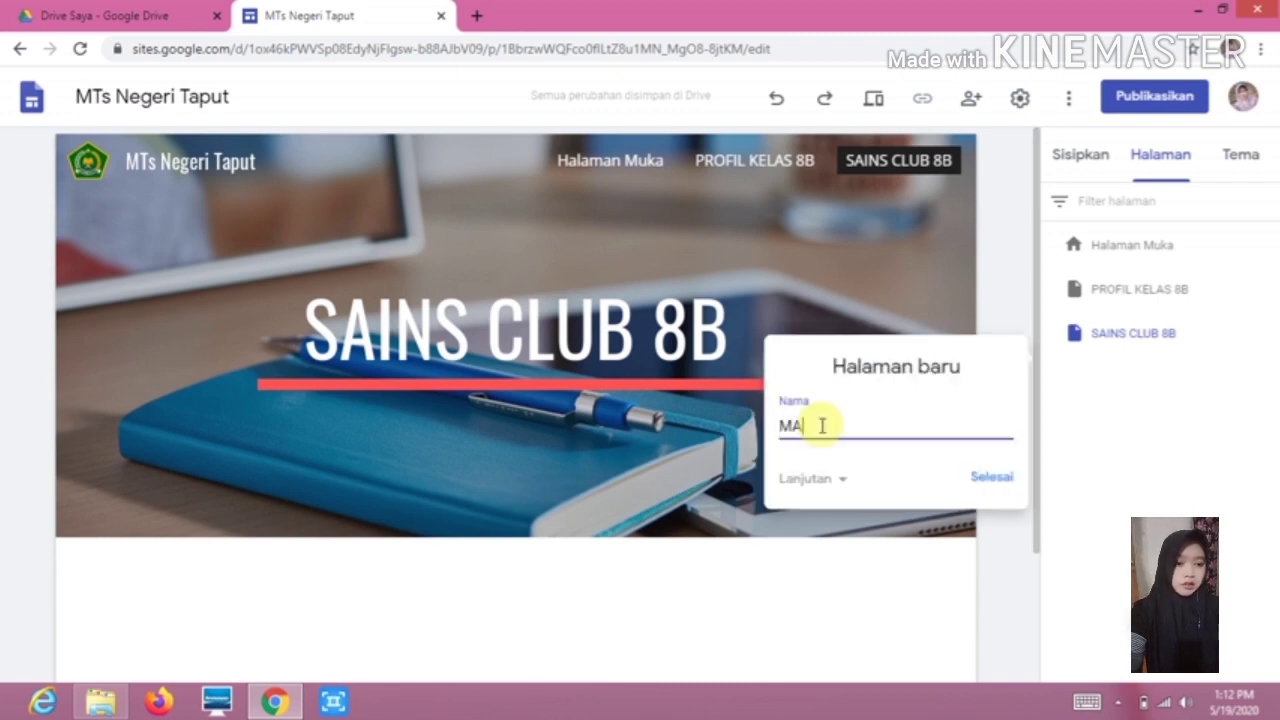
text(TH CLUB 8B)
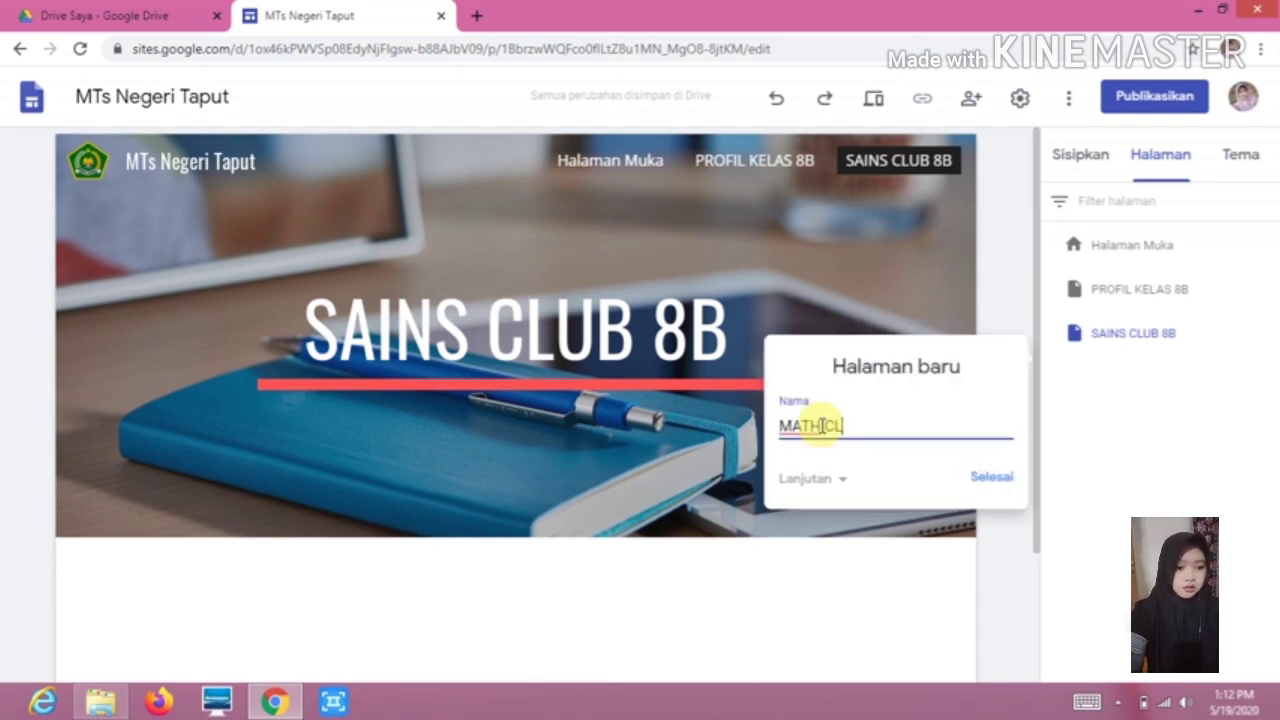
click(995, 478)
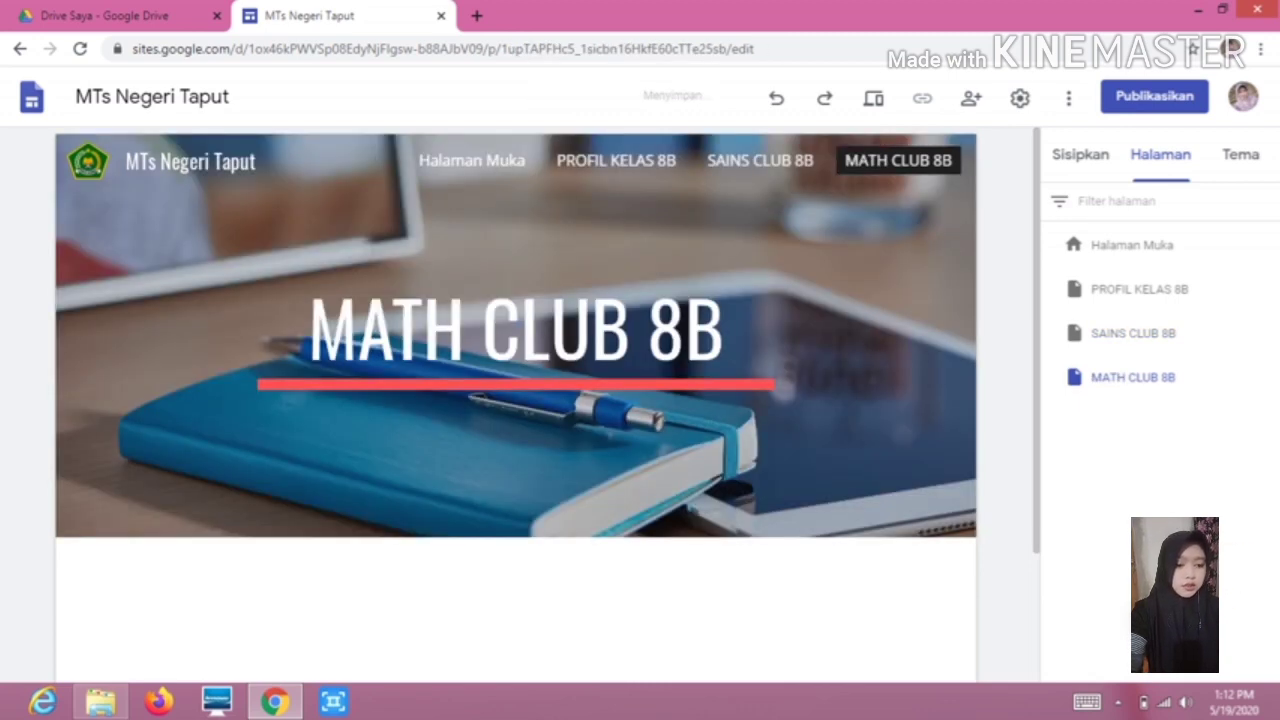
Add a page named "ARABIC CLUB 8B" to the site, following the MATH CLUB 8B page
click(1160, 619)
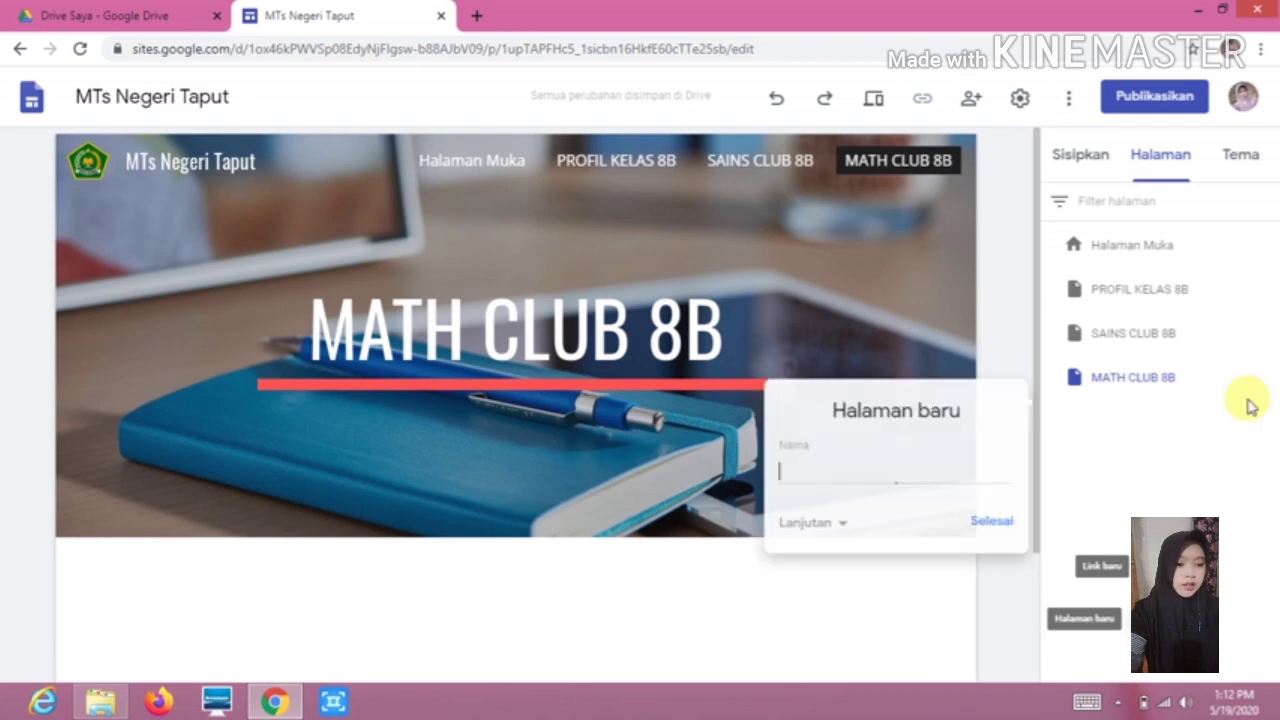
text(ARABIC CLUB 8B)
click(991, 521)
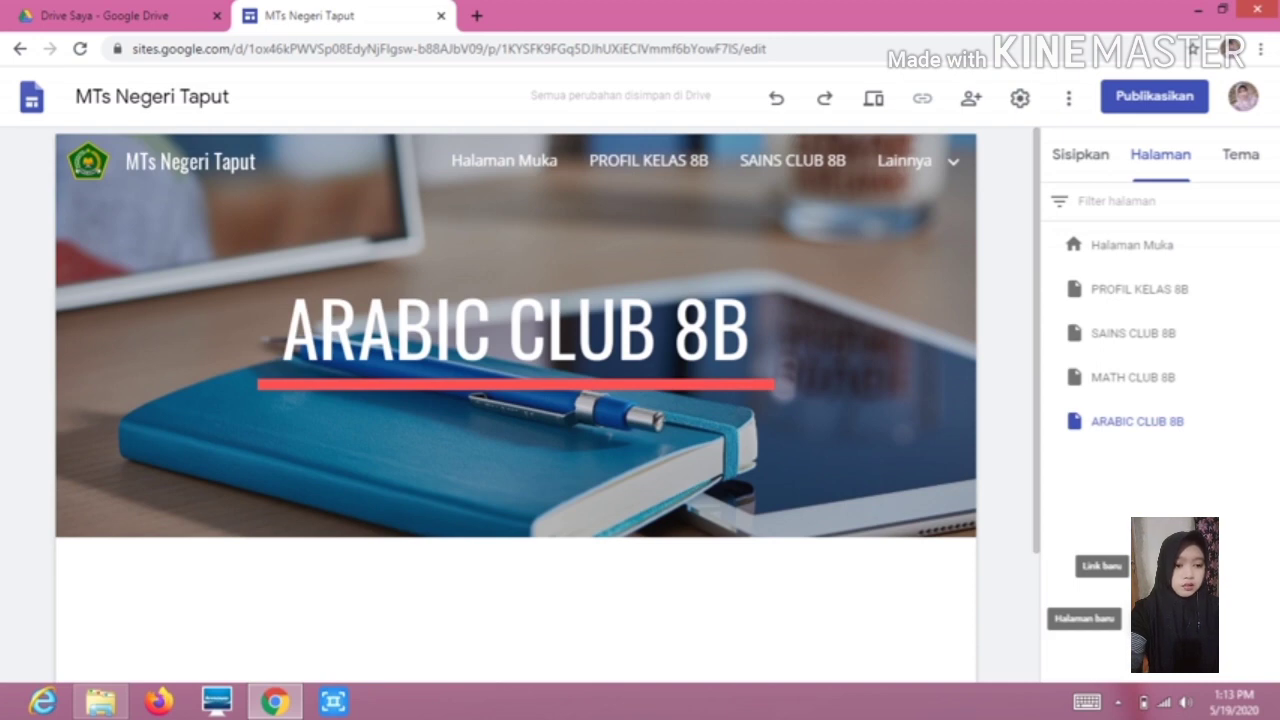
Add a page named "INDONESIAN LANGUAGE 8B" to the site, following the ARABIC CLUB 8B page
click(1150, 618)
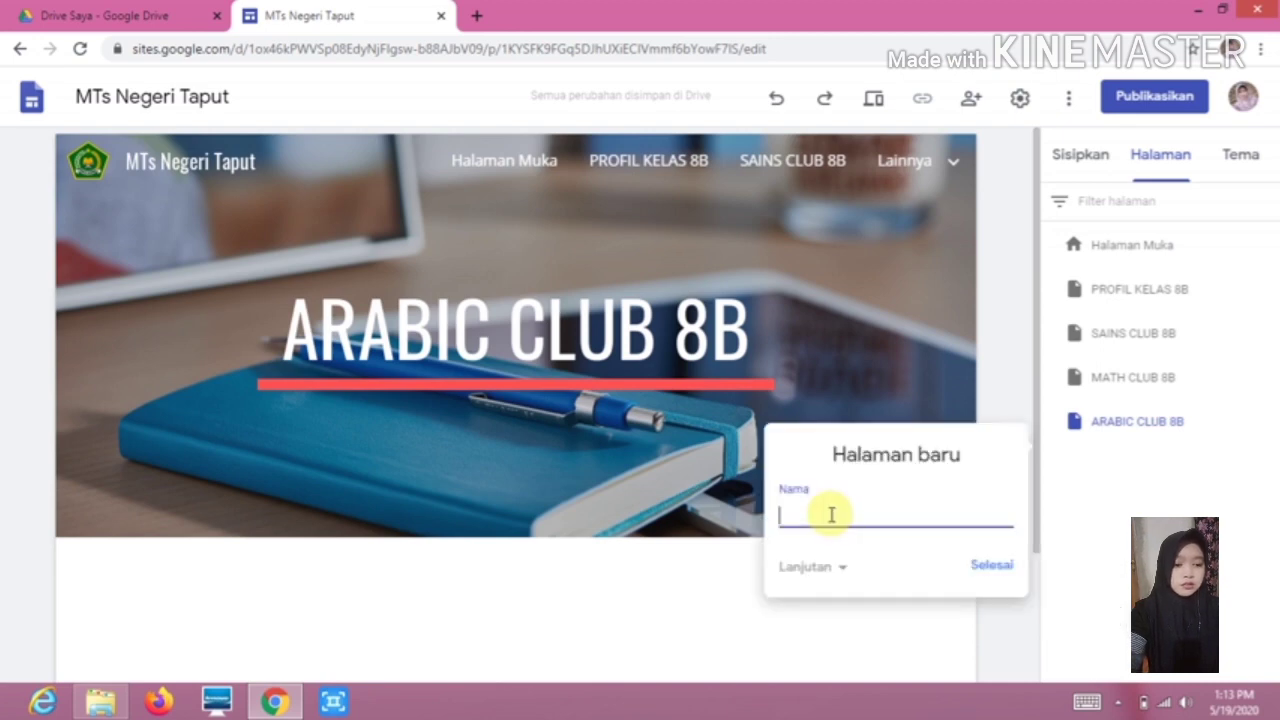
text(INDONESI)
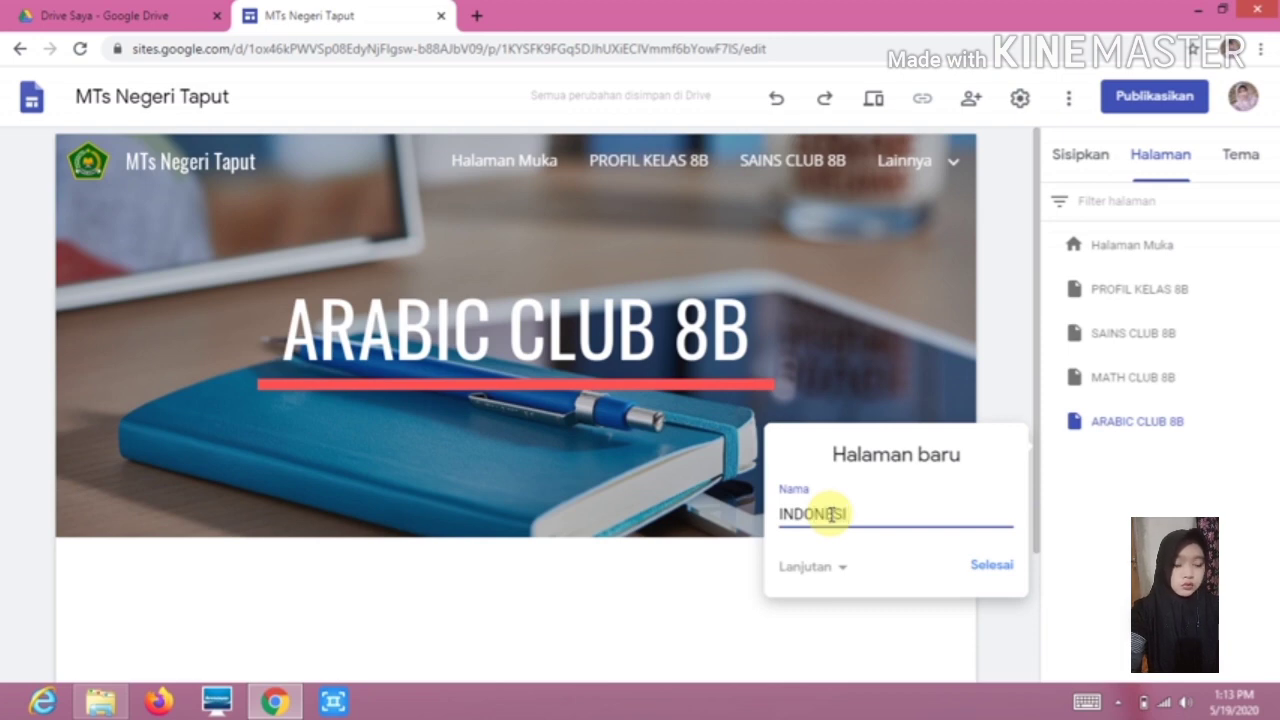
text(AN LAN)
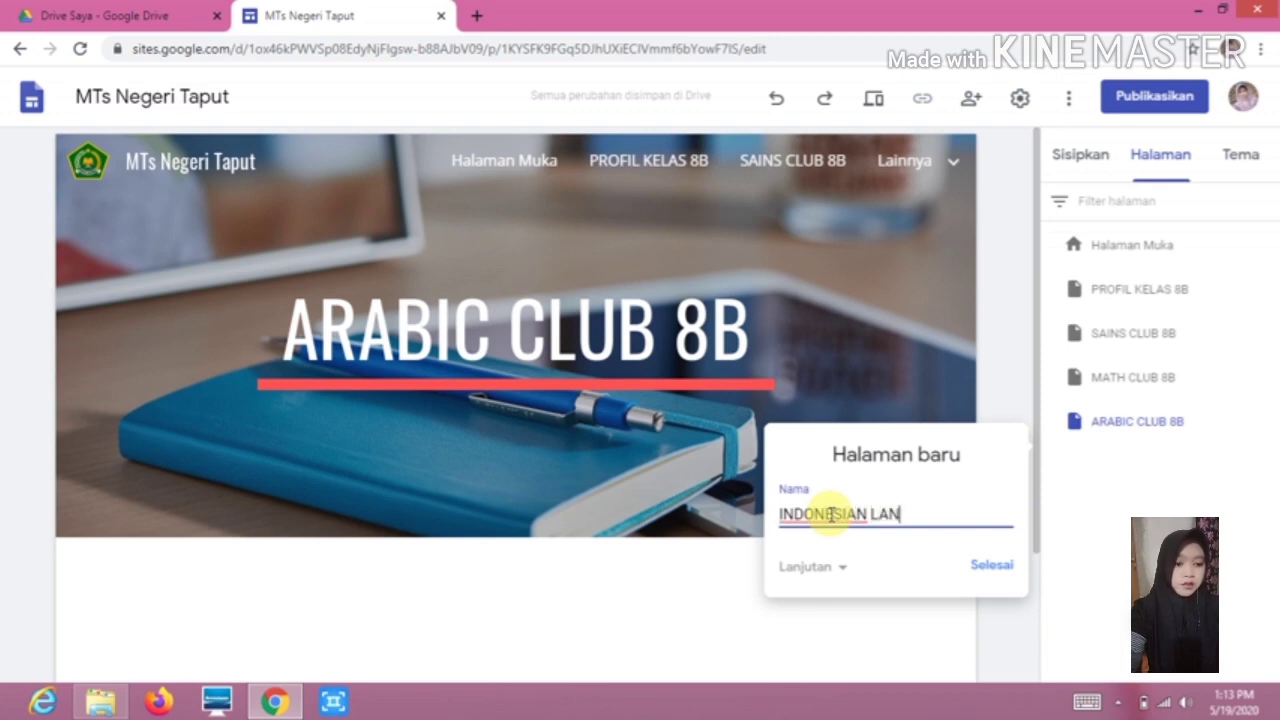
text(GUAGE 8B)
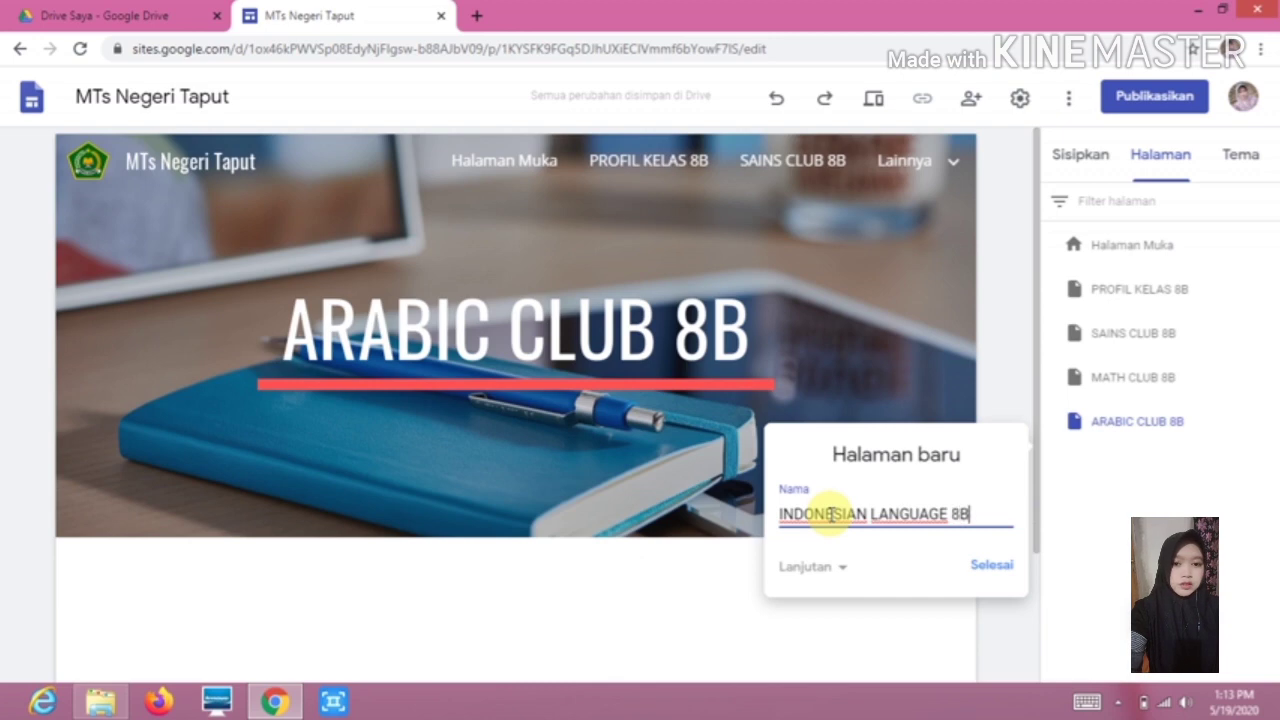
click(989, 567)
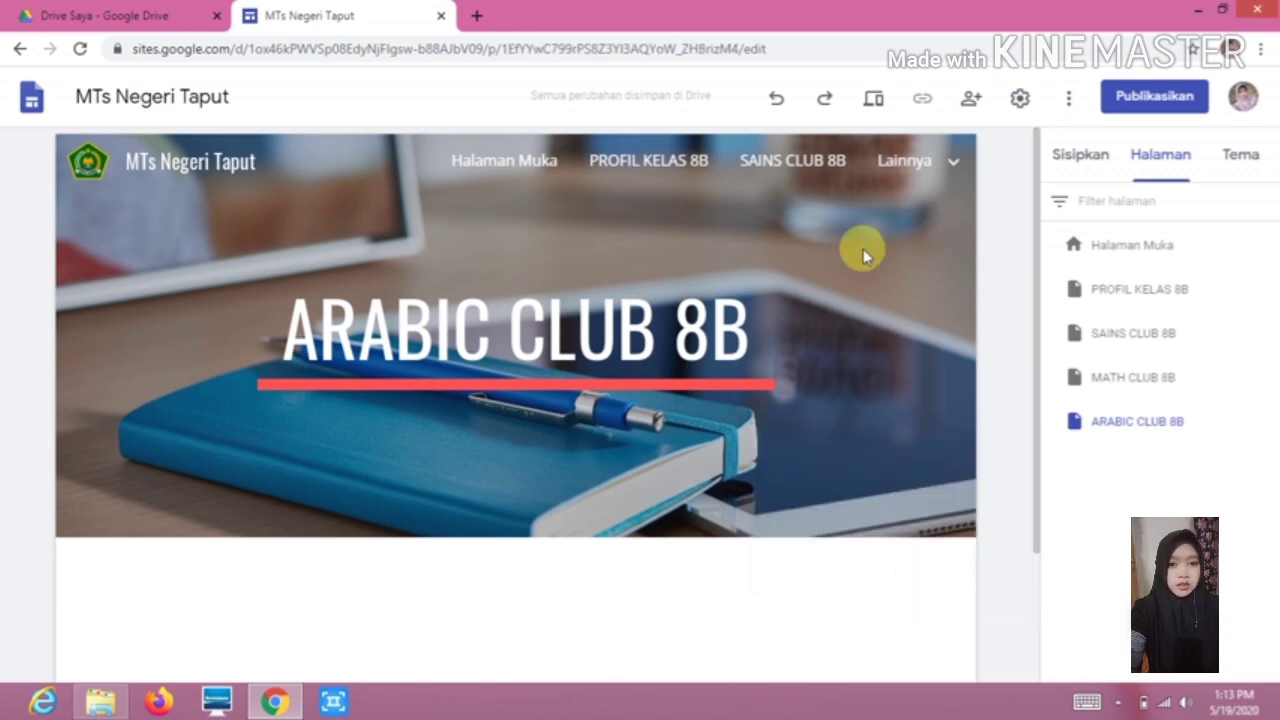
Expand the Lainnya list in the site header's navigation to review the pages grouped under it
click(948, 162)
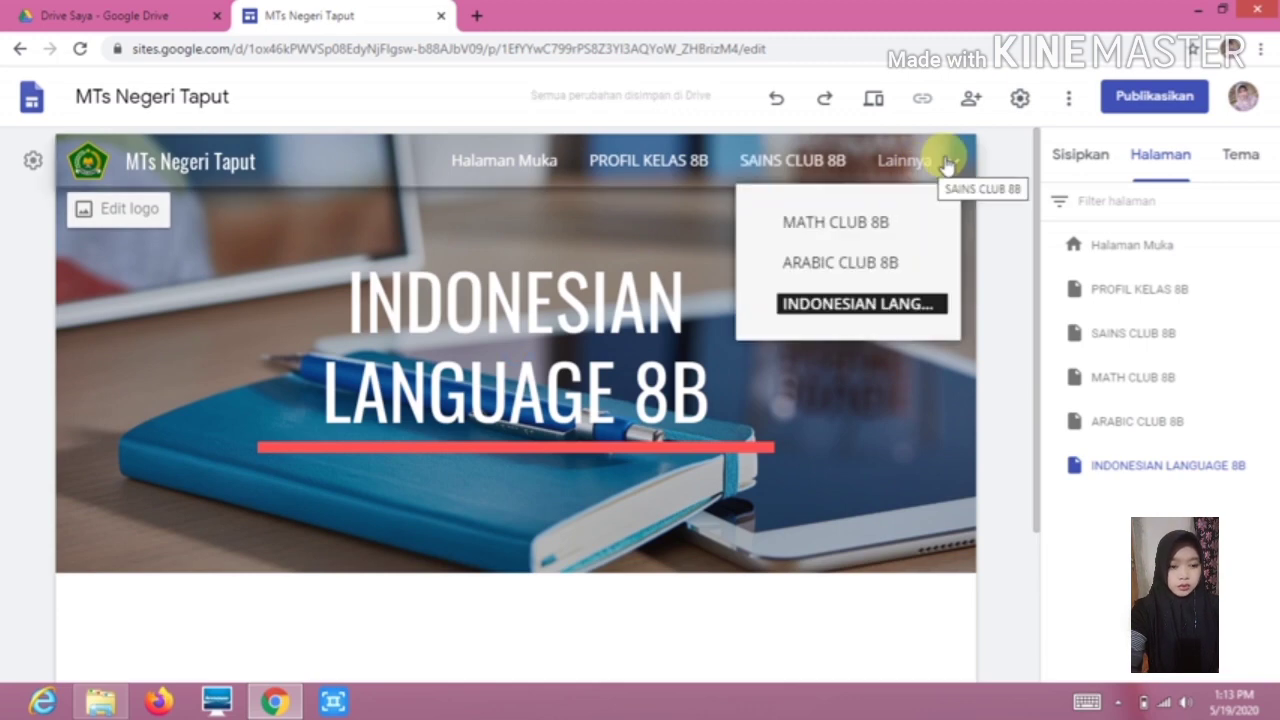
click(949, 162)
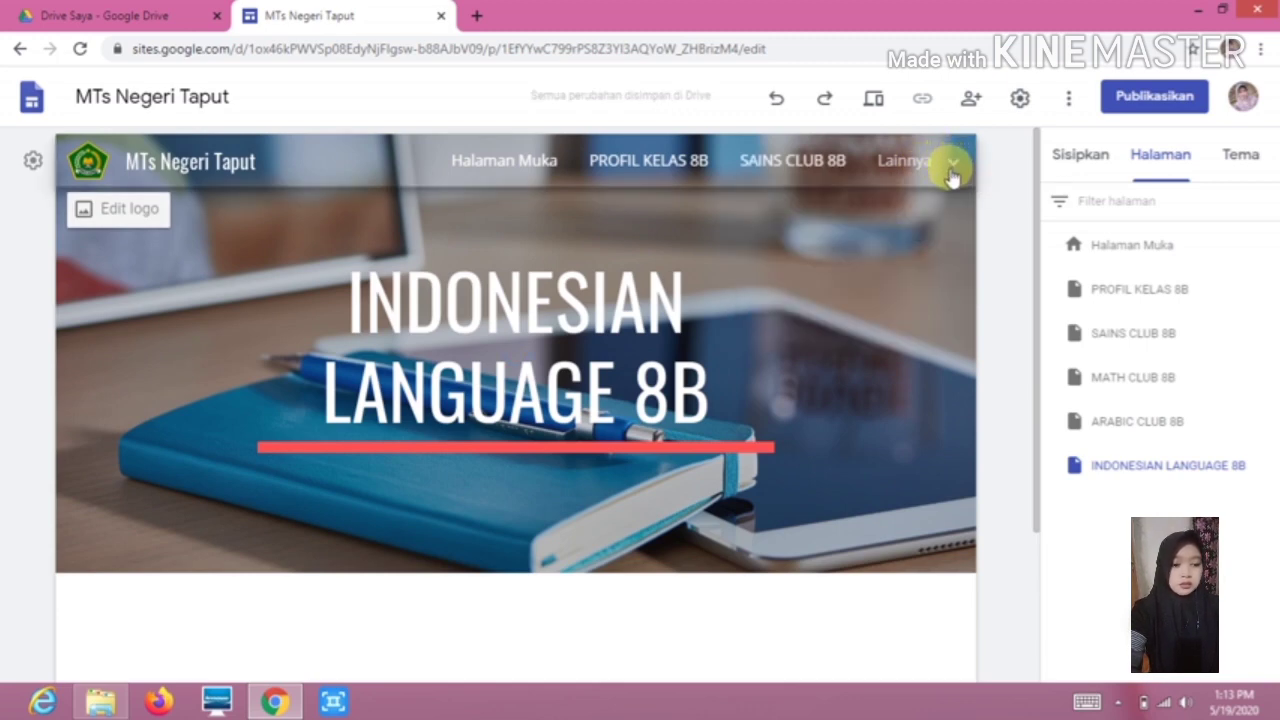
click(951, 170)
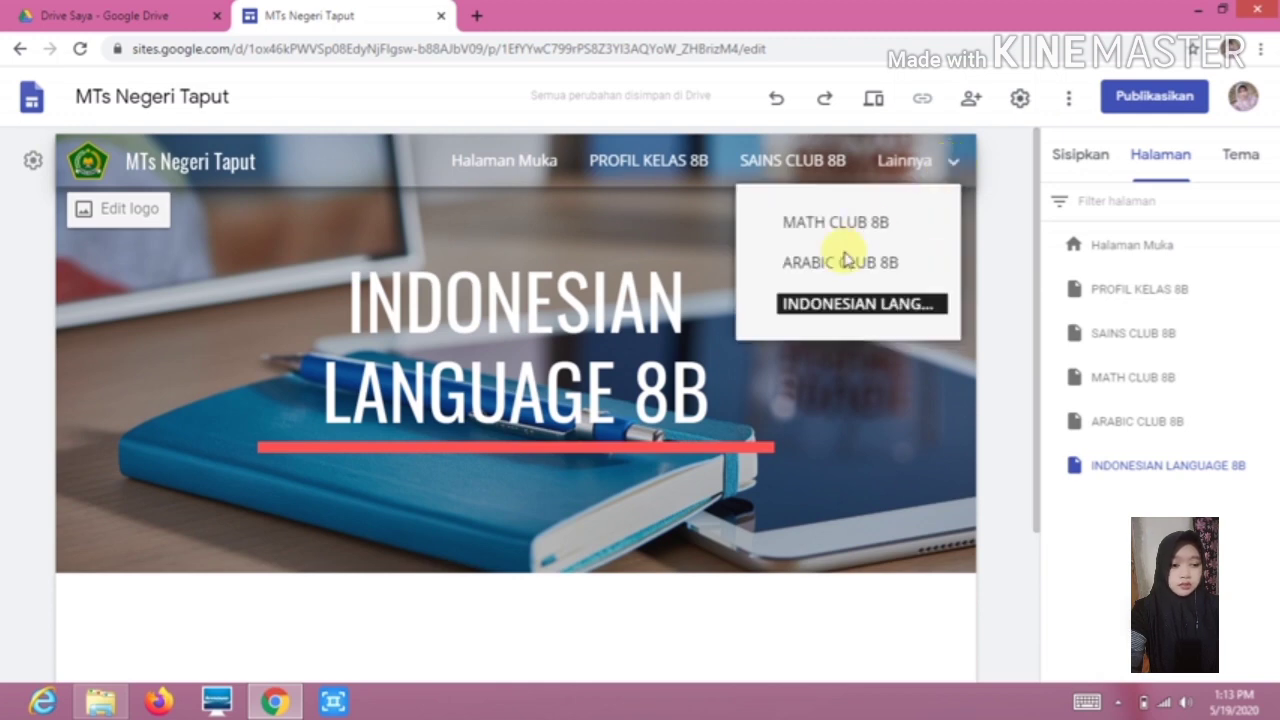
Open the Halaman Muka page and expand the MTS NEGERI TAPANULI UTARA collapsible text to check its content, then collapse it
click(534, 171)
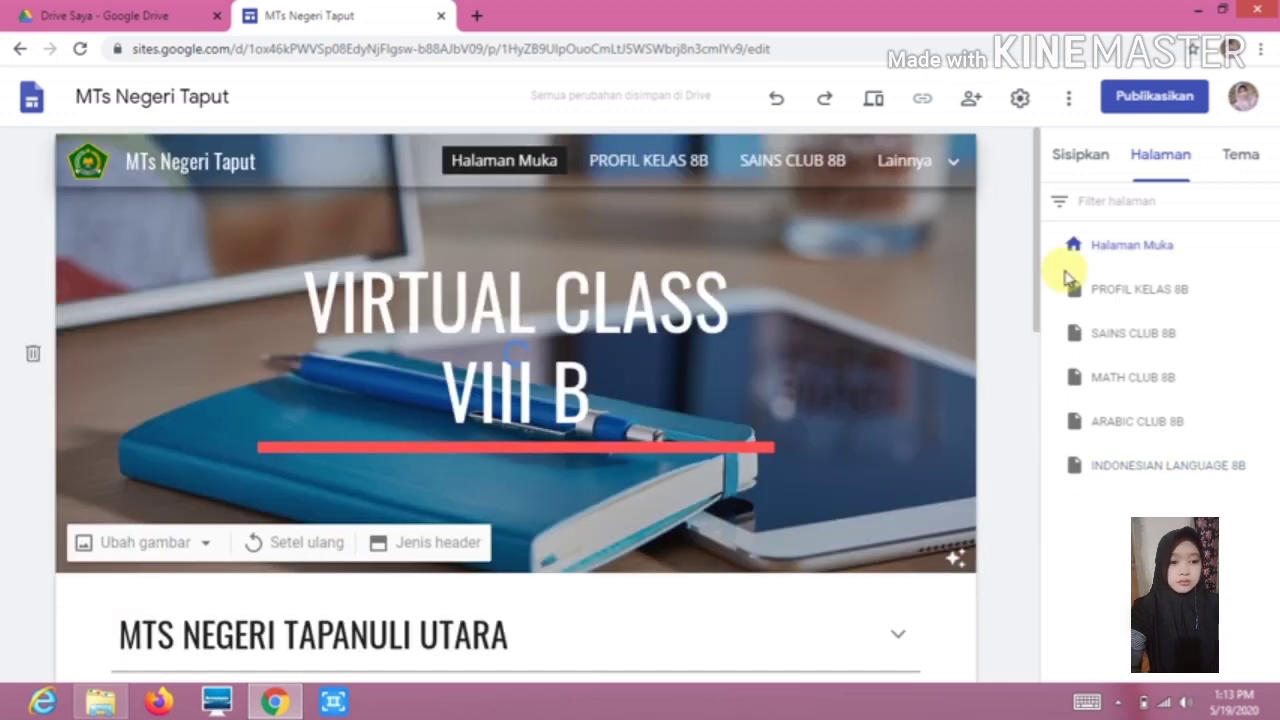
drag(1037, 294, 975, 390)
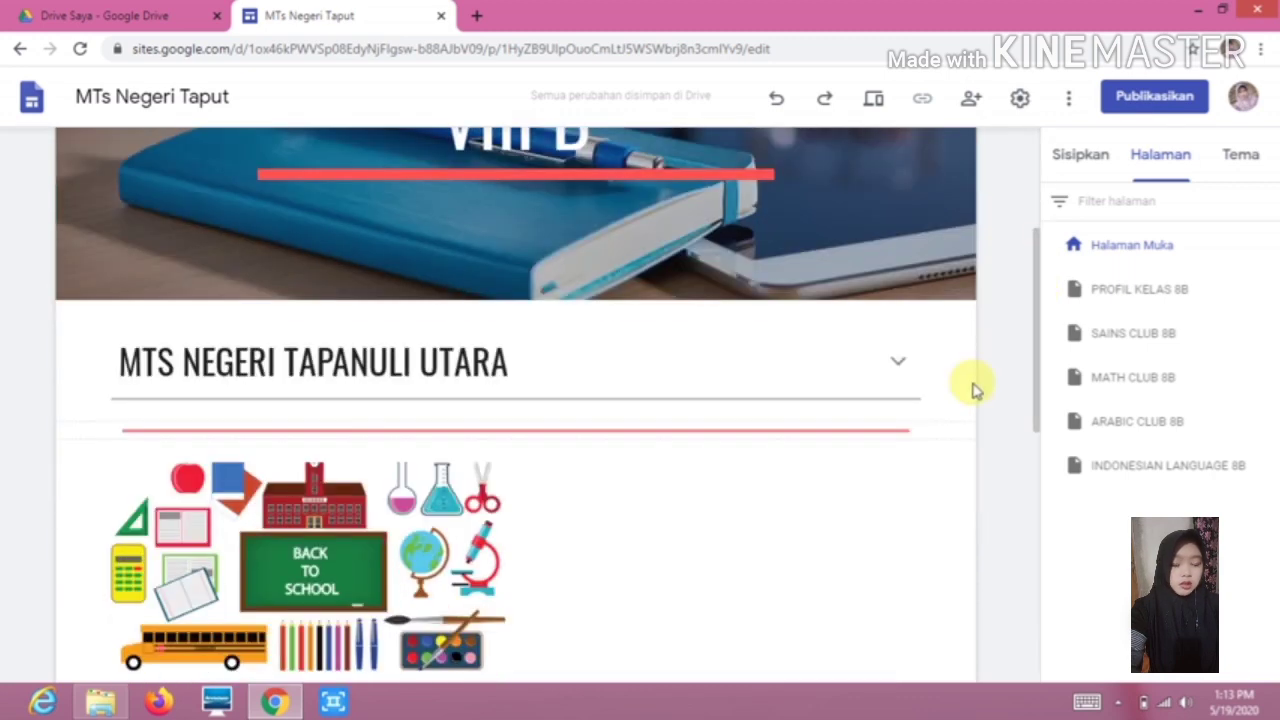
click(897, 362)
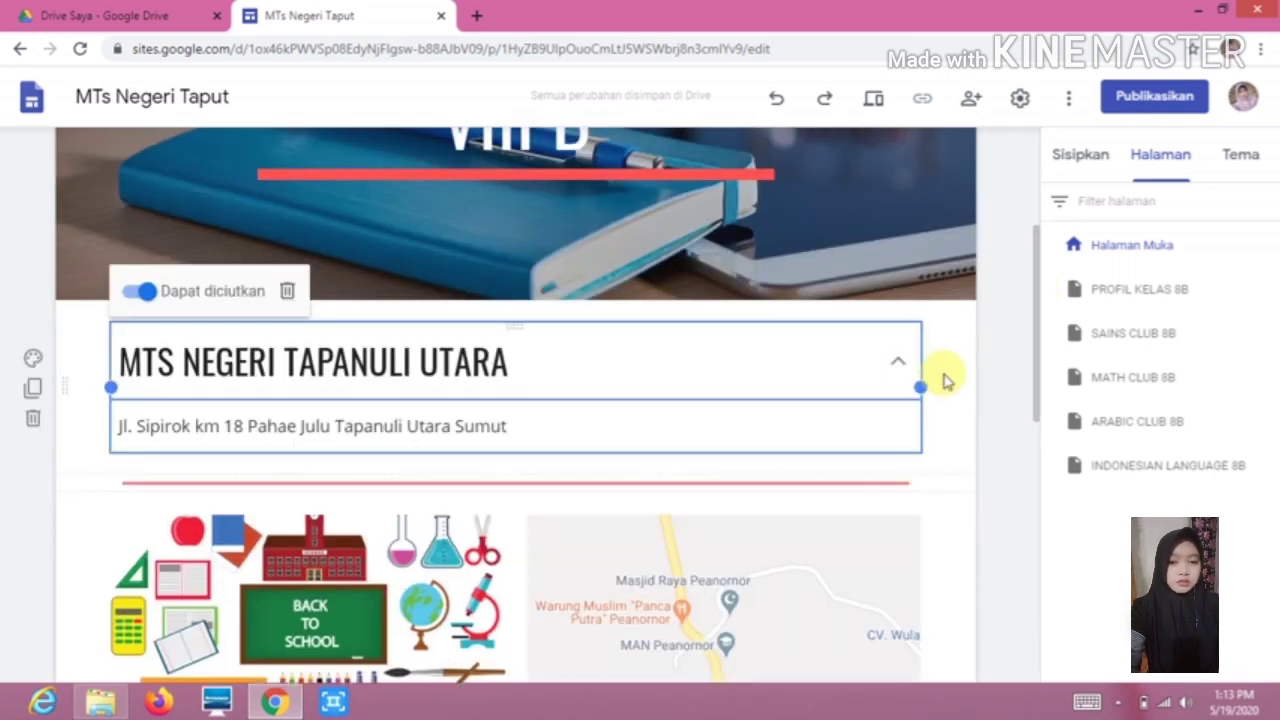
click(943, 374)
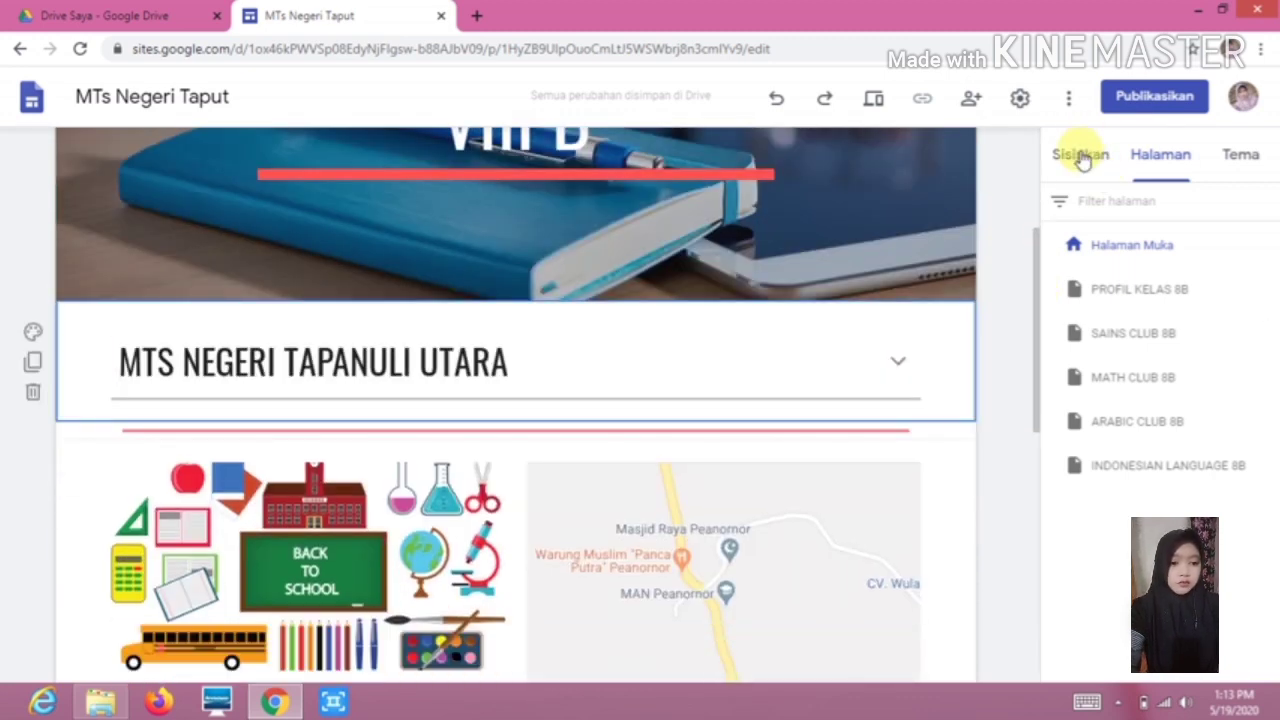
Start inserting a new button on the home page
click(1076, 152)
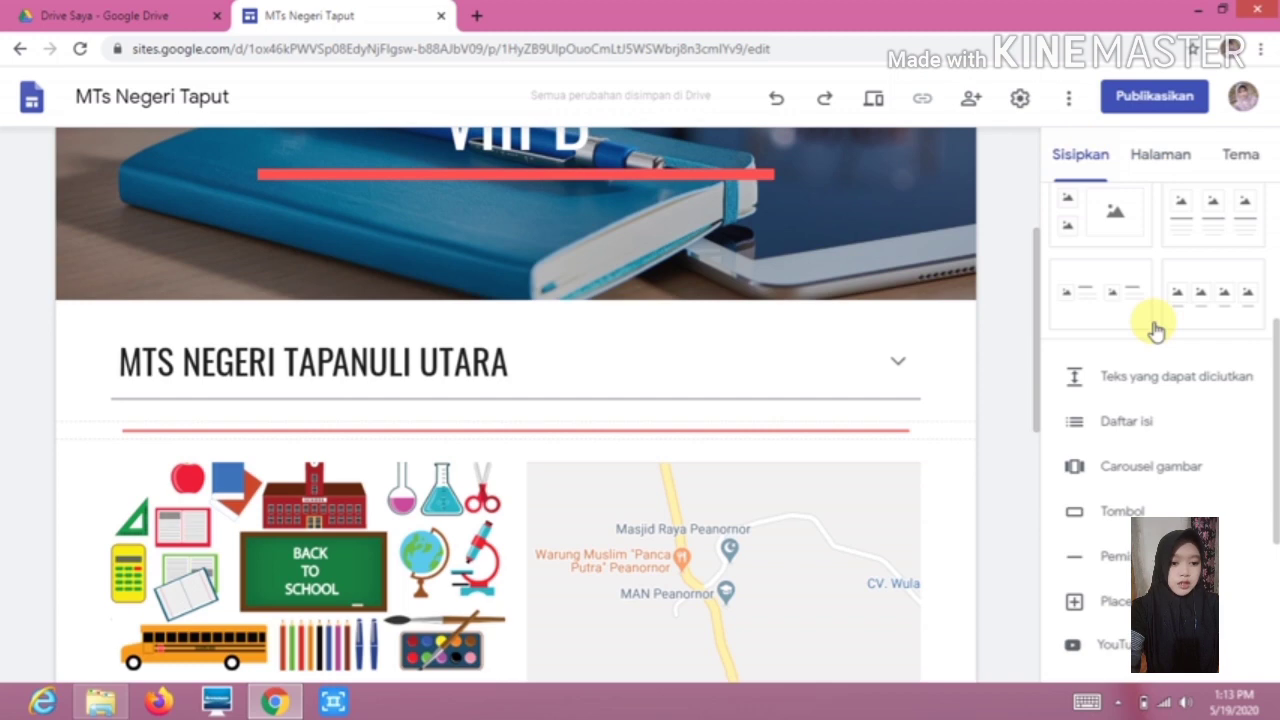
click(1120, 511)
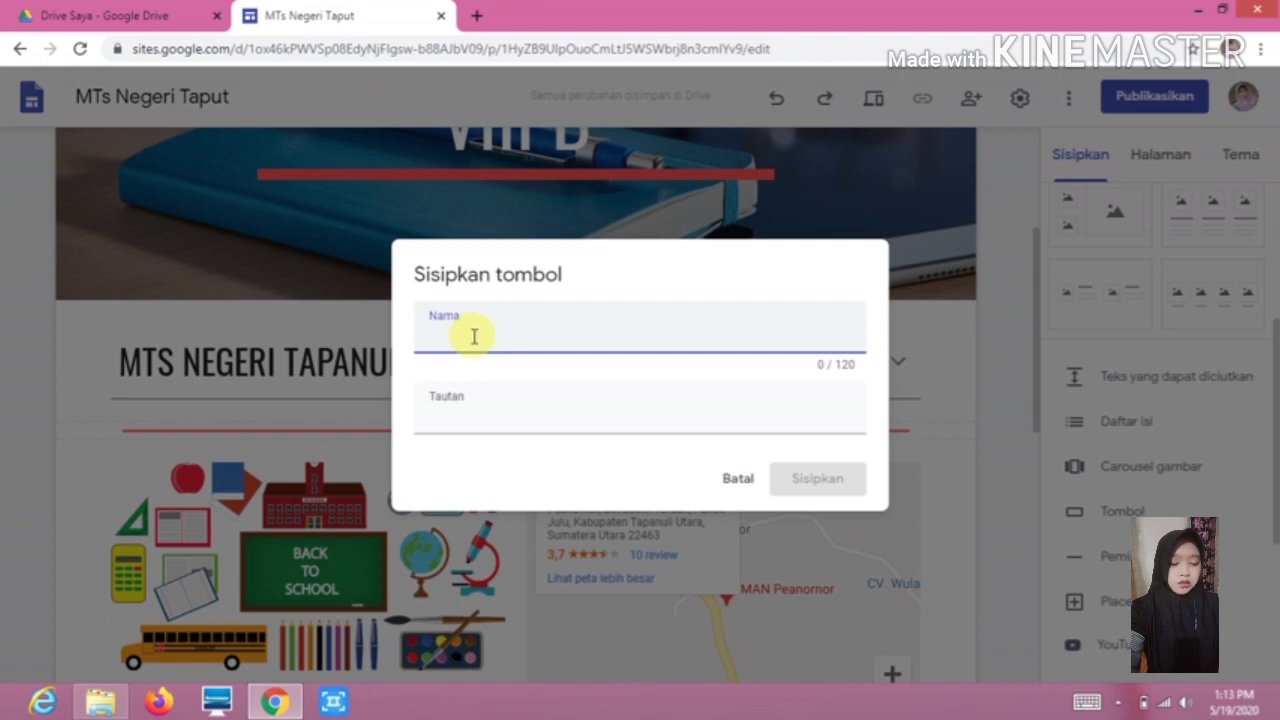
text(BERANDA)
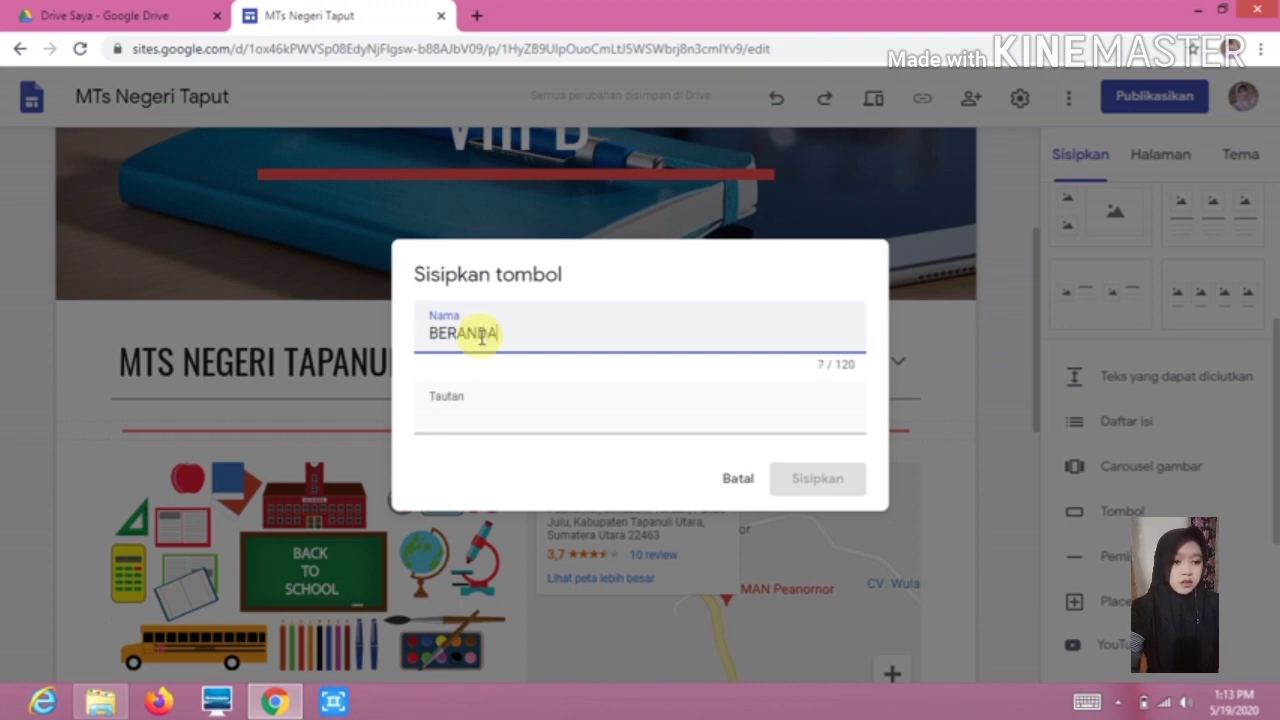
key(BackSpace)
key(BackSpace)
key(BackSpace)
key(BackSpace)
key(BackSpace)
key(BackSpace)
key(BackSpace)
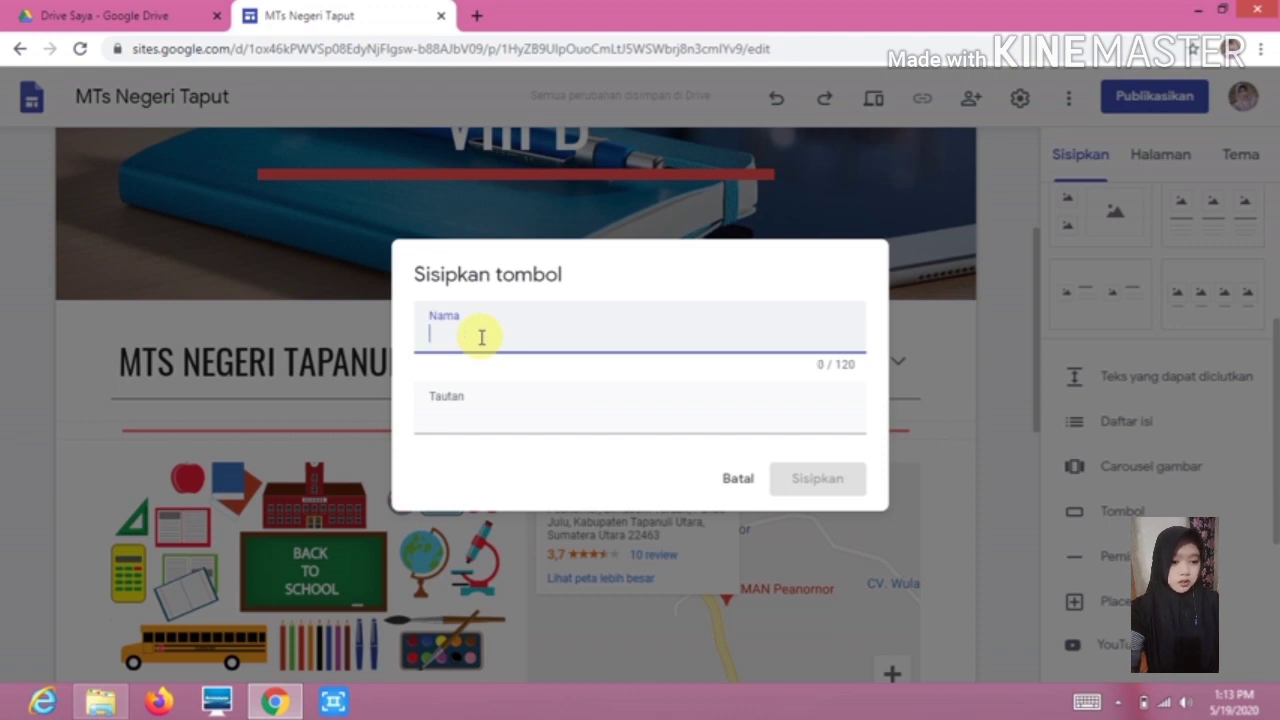
Name the new button "PROFIL 8B", link it to the PROFIL KELAS 8B page and insert it on the home page
text(PROFIL 8B)
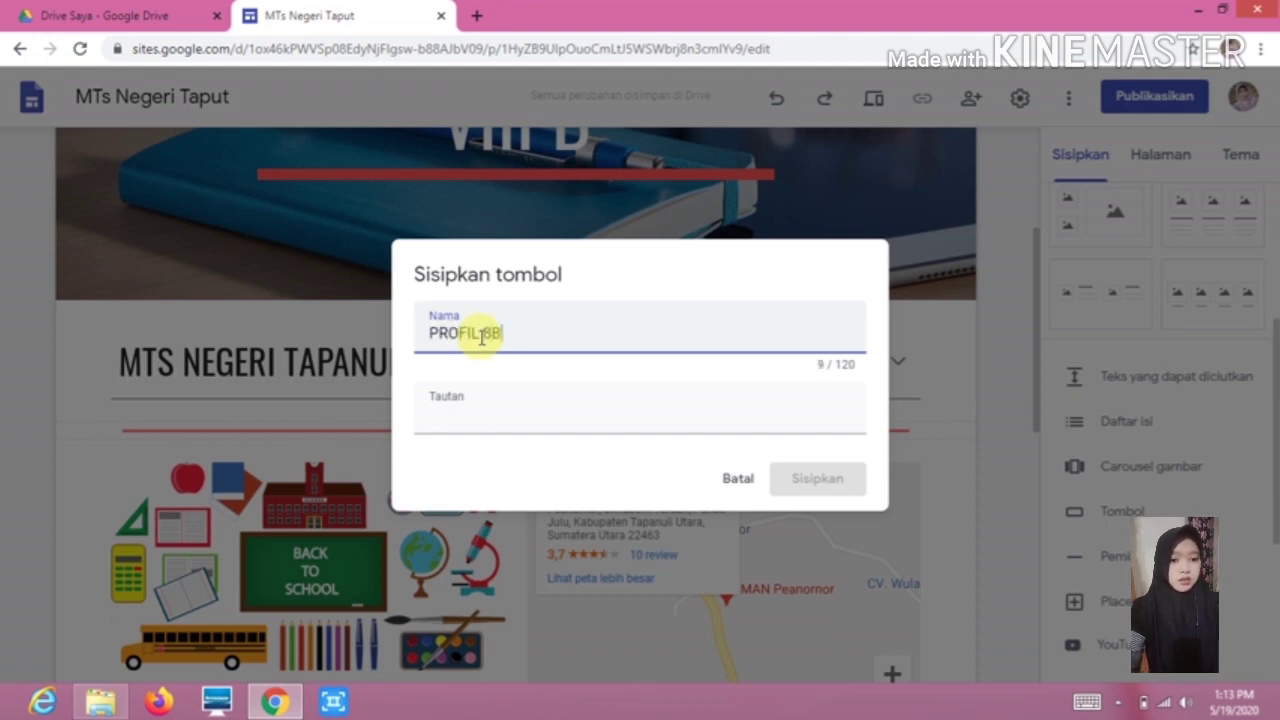
click(471, 417)
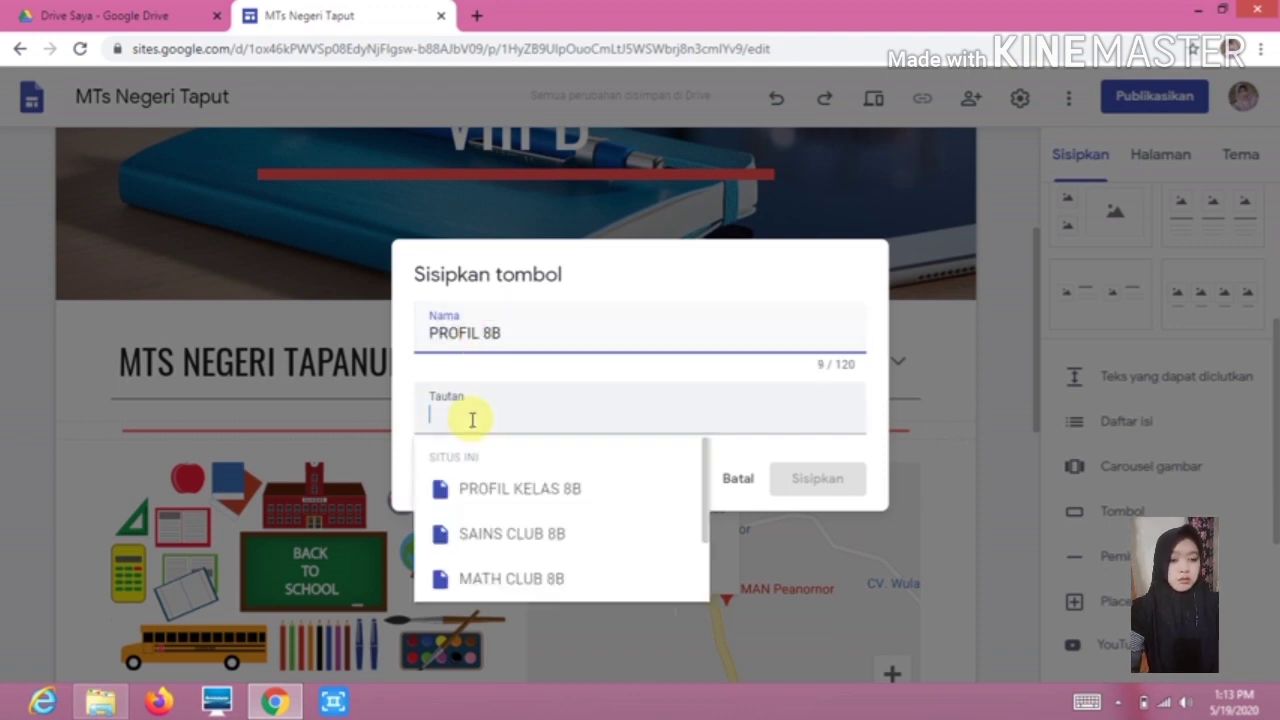
click(516, 492)
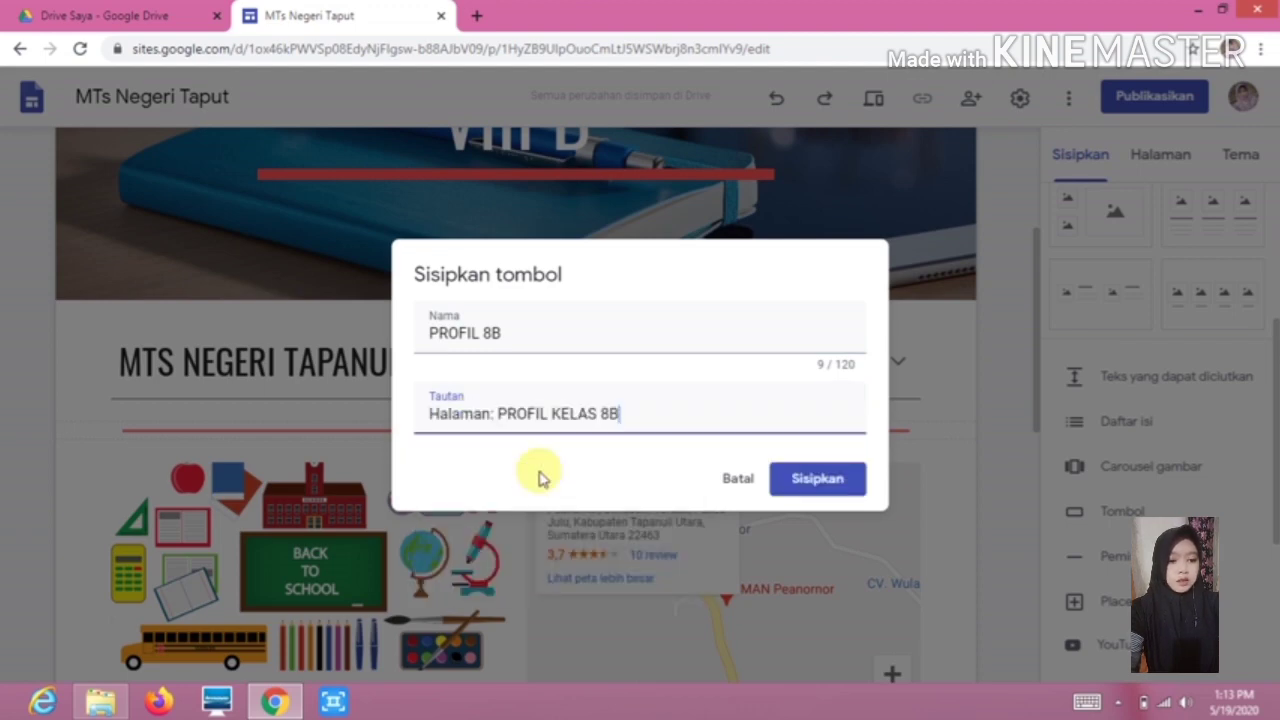
click(815, 480)
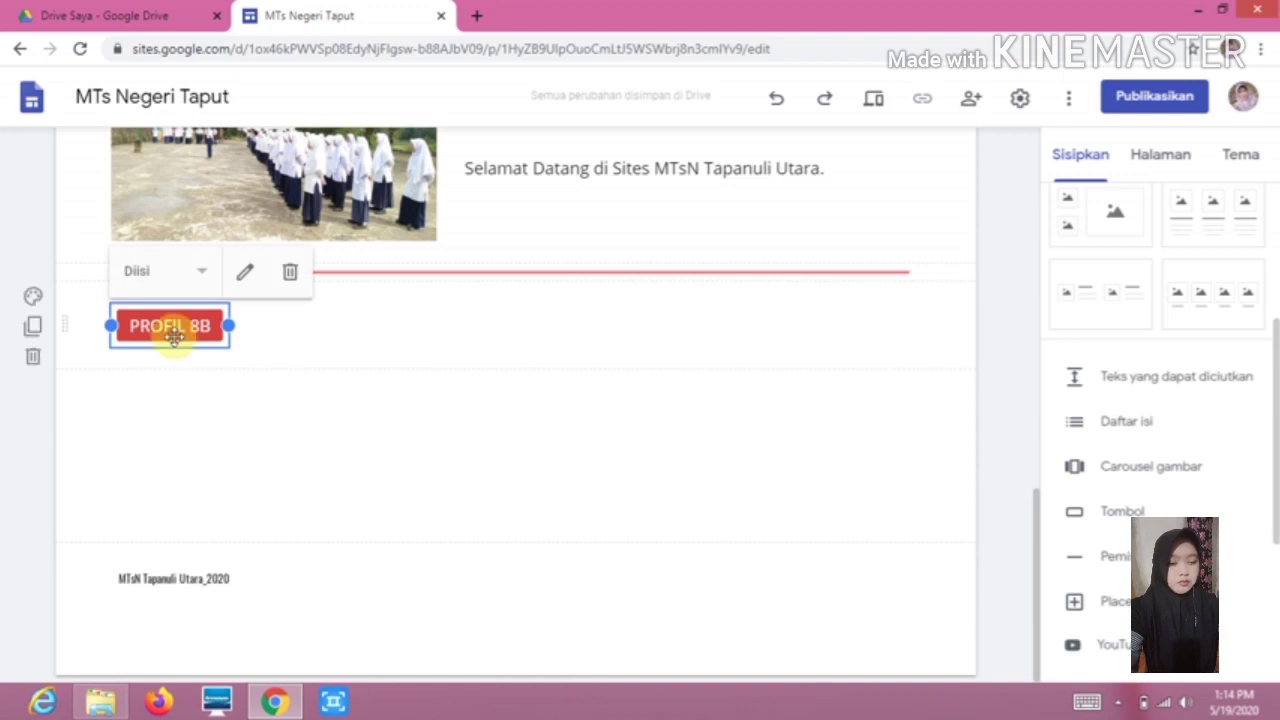
Duplicate the PROFIL 8B button's section four times to make five identical button rows
click(300, 335)
click(229, 330)
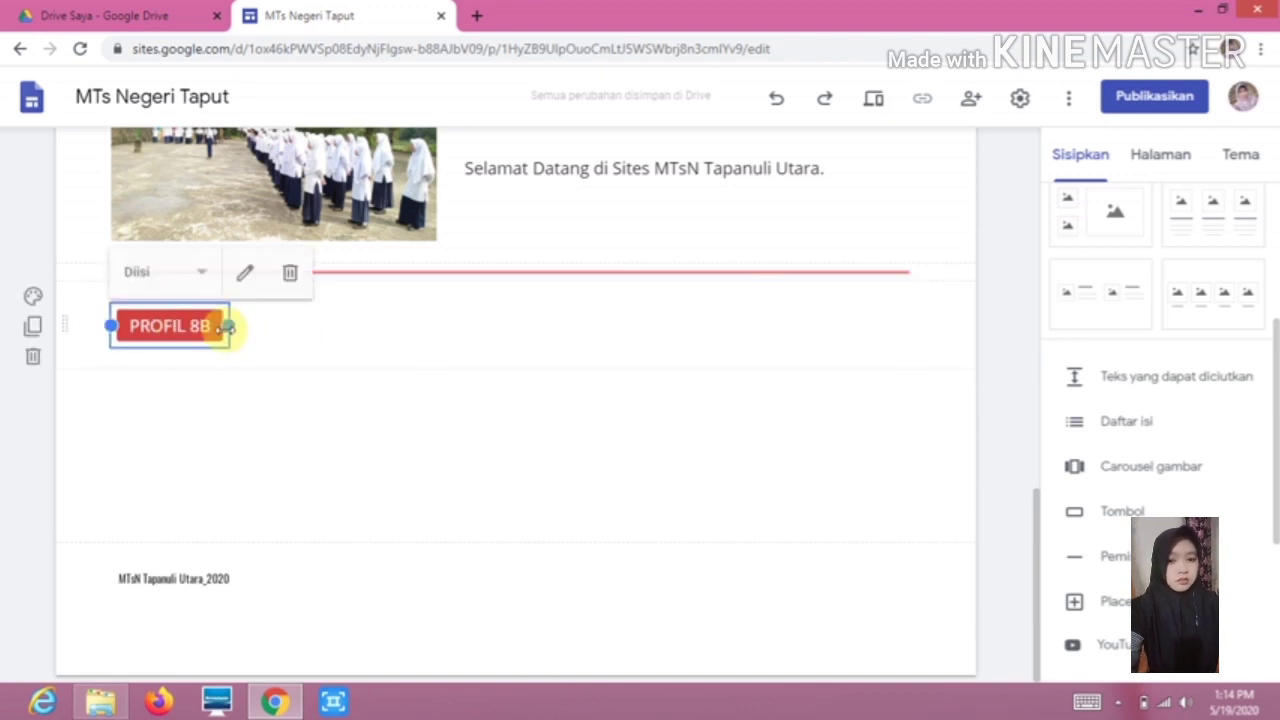
click(33, 328)
click(33, 328)
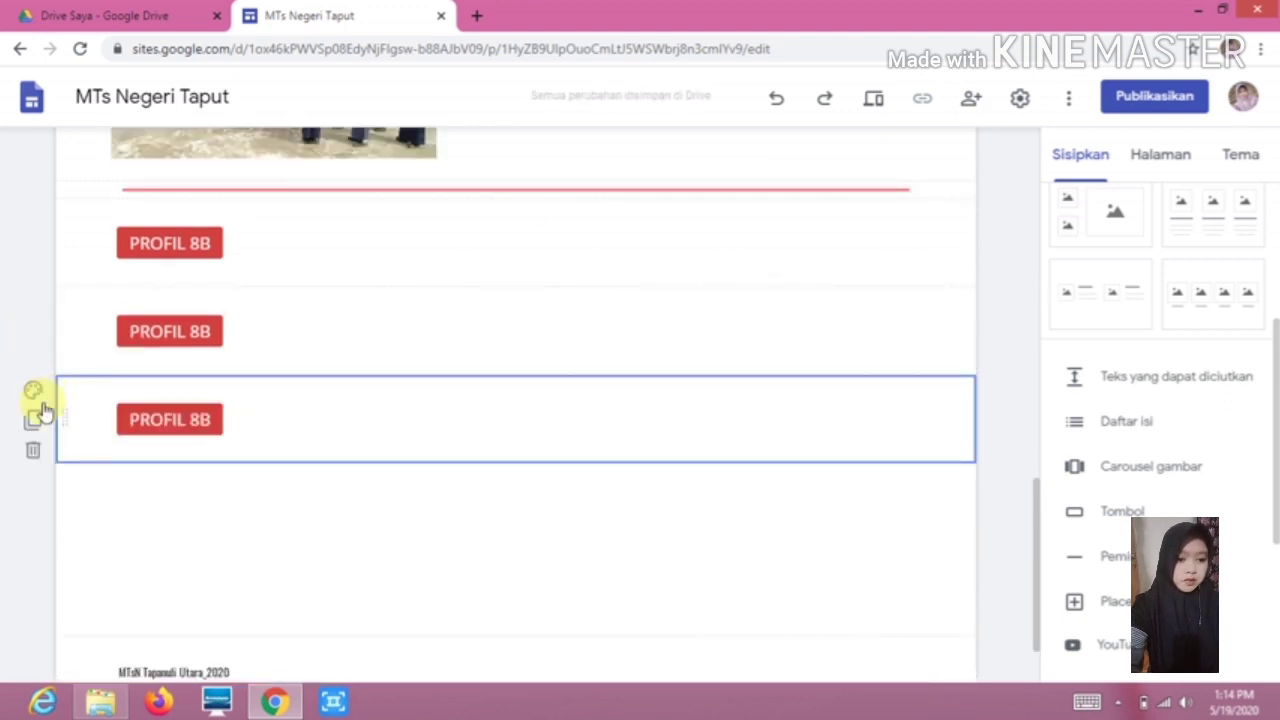
click(33, 421)
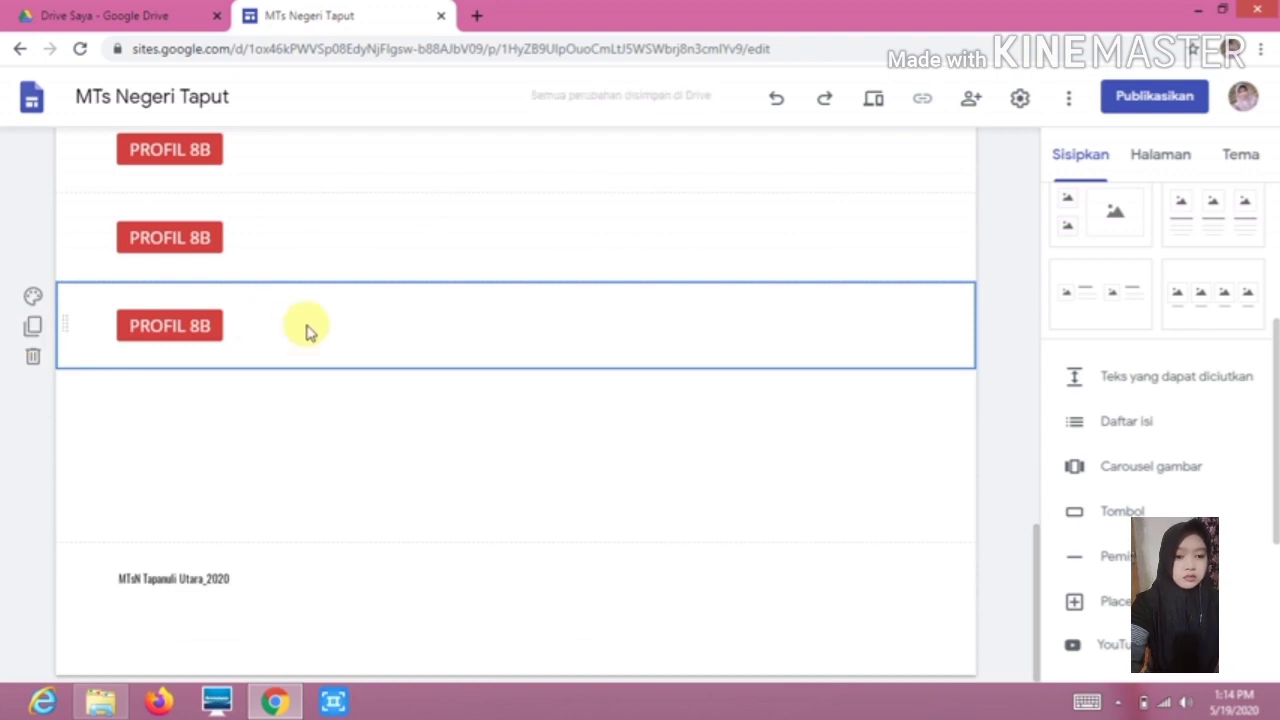
Arrange the five PROFIL 8B buttons side by side in one row below the KATA PENGANTAR section's divider
scroll(304, 331, up, 3)
click(177, 343)
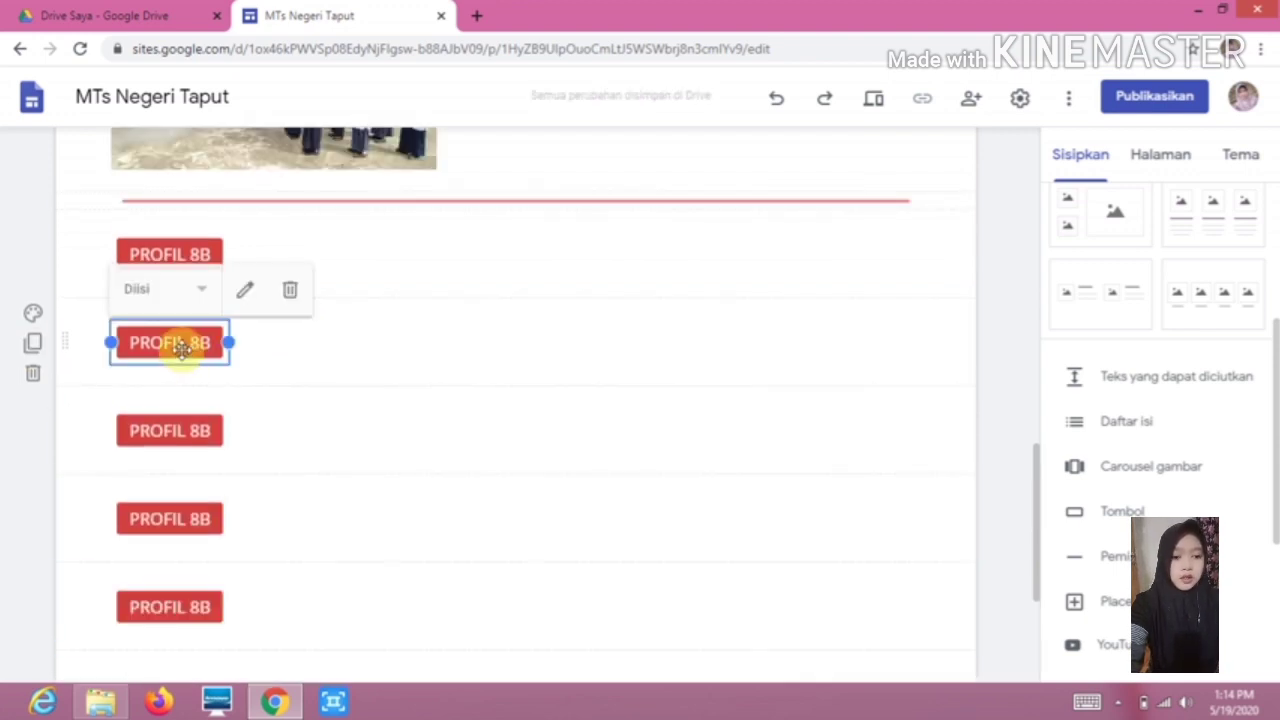
mouse_move(293, 289)
mouse_down()
mouse_move(320, 263)
mouse_move(301, 311)
mouse_up()
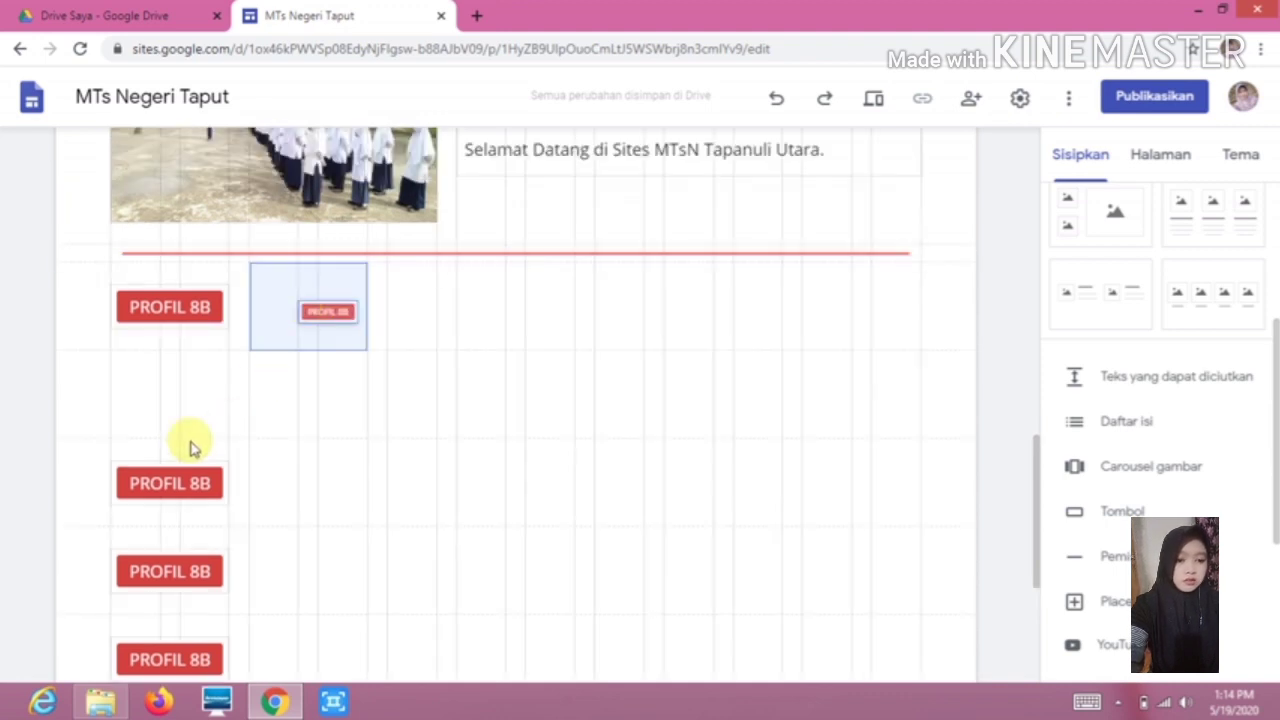
drag(191, 393, 416, 308)
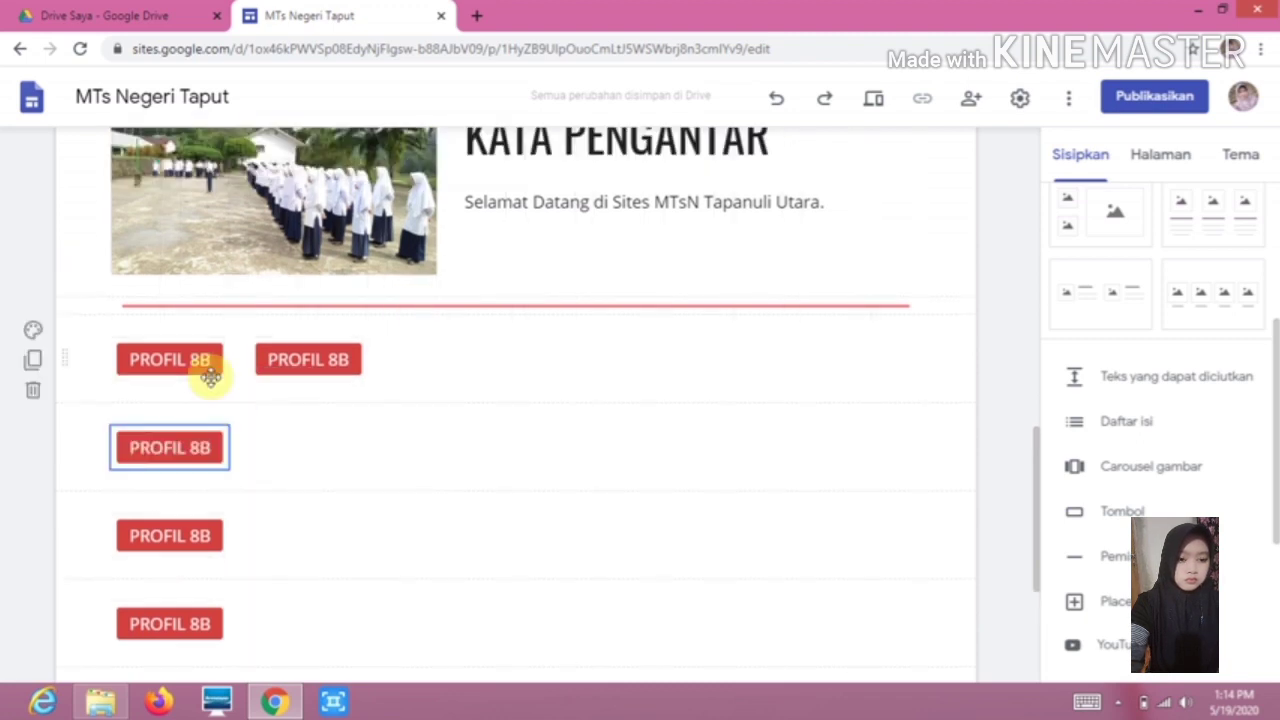
drag(221, 451, 214, 480)
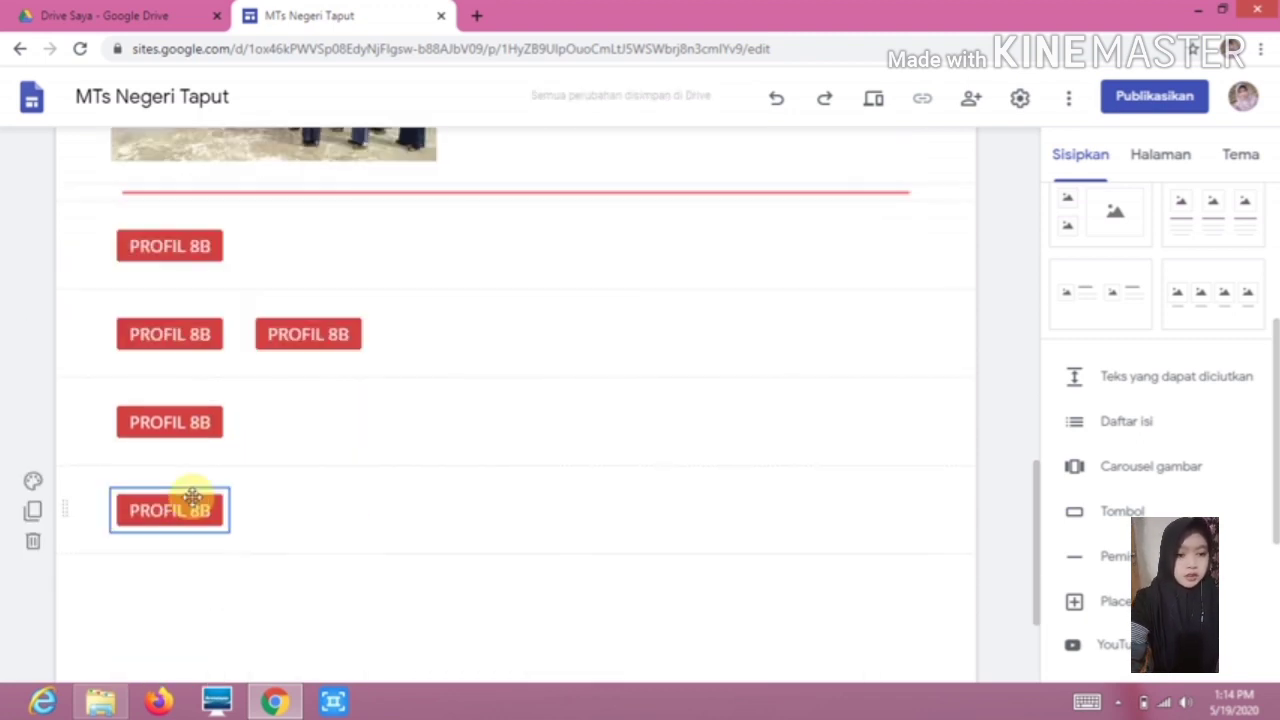
click(200, 332)
drag(203, 336, 286, 301)
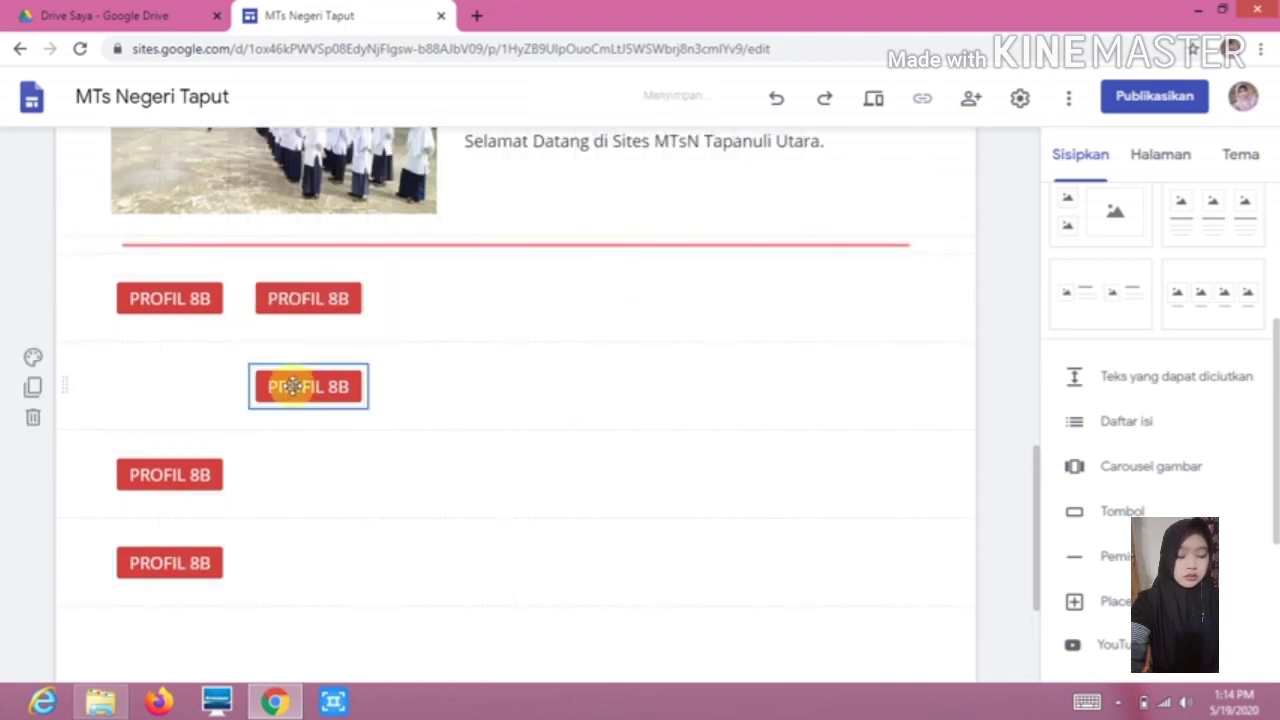
drag(412, 293, 437, 346)
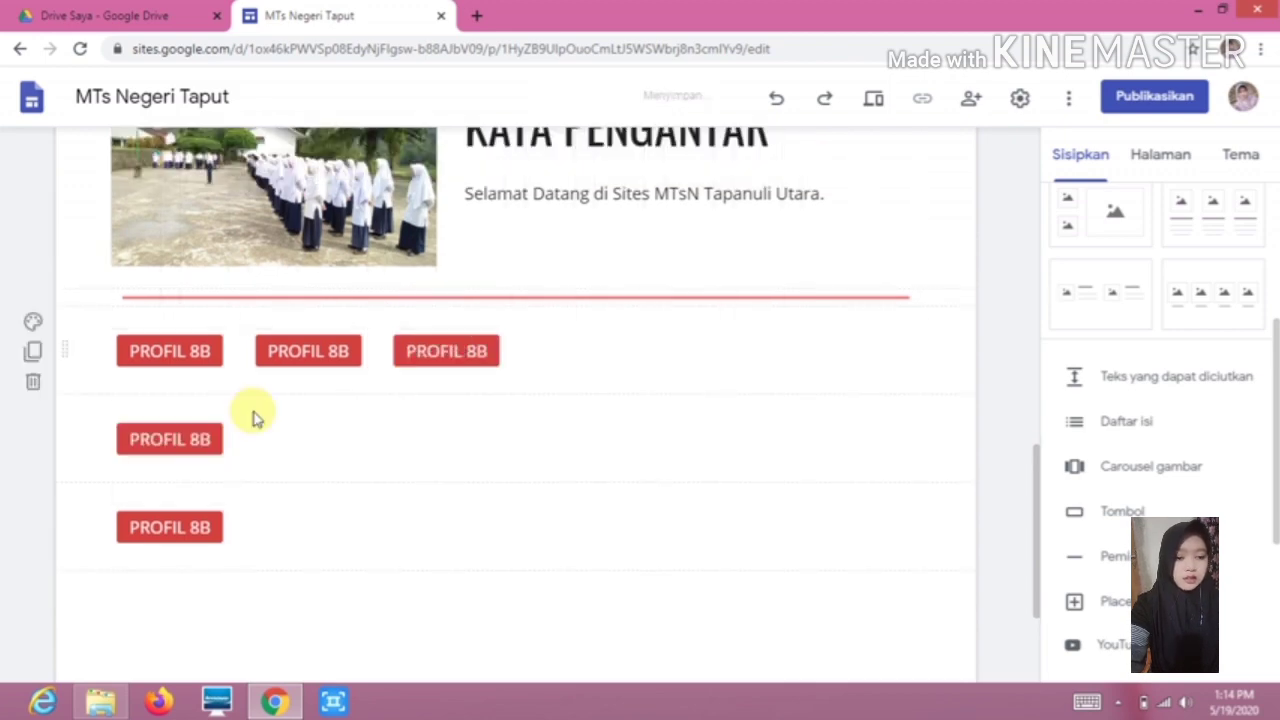
click(193, 436)
drag(562, 355, 558, 399)
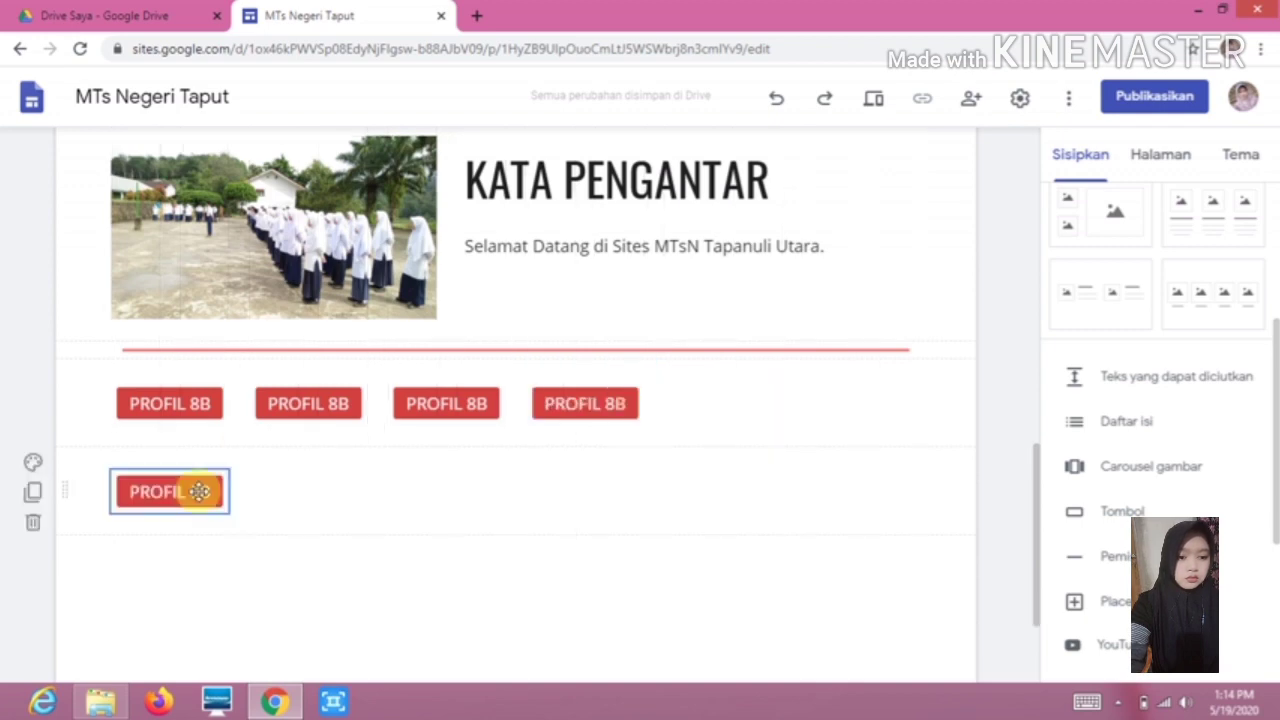
drag(200, 491, 694, 450)
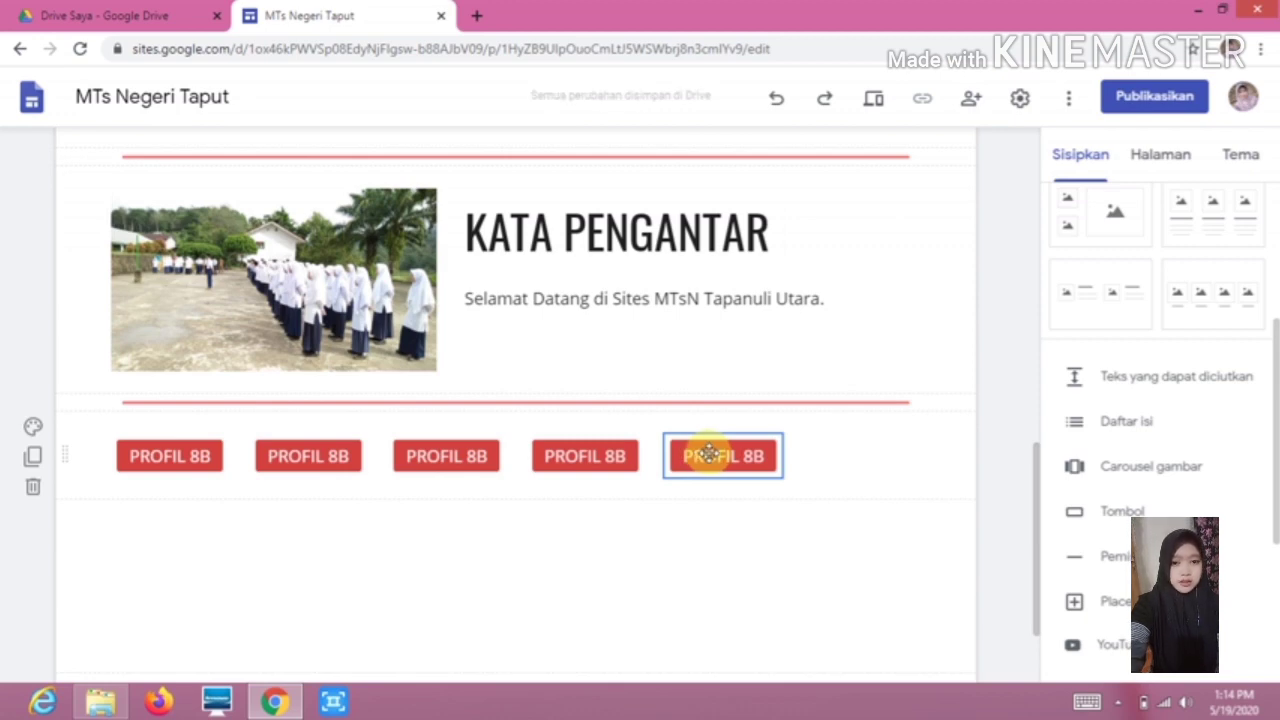
Rename the second button in the row "SAINS 8B" and link it to the SAINS CLUB 8B page
click(158, 462)
click(307, 458)
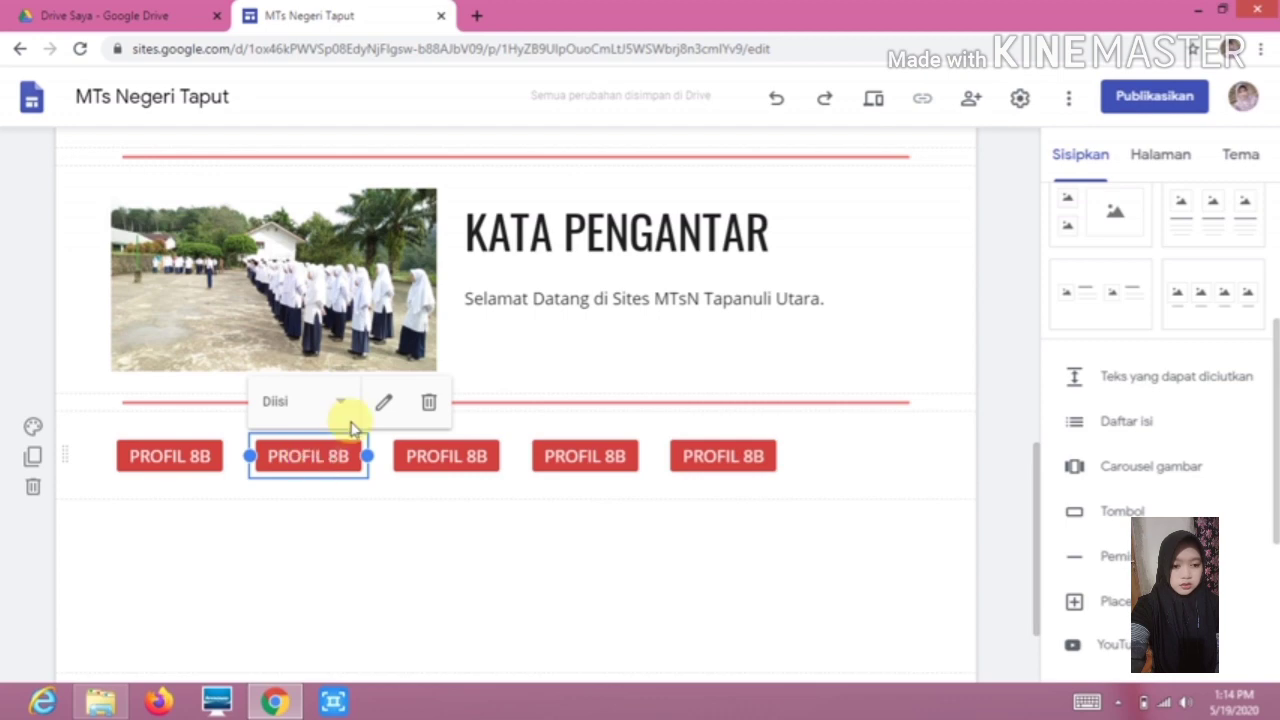
click(384, 403)
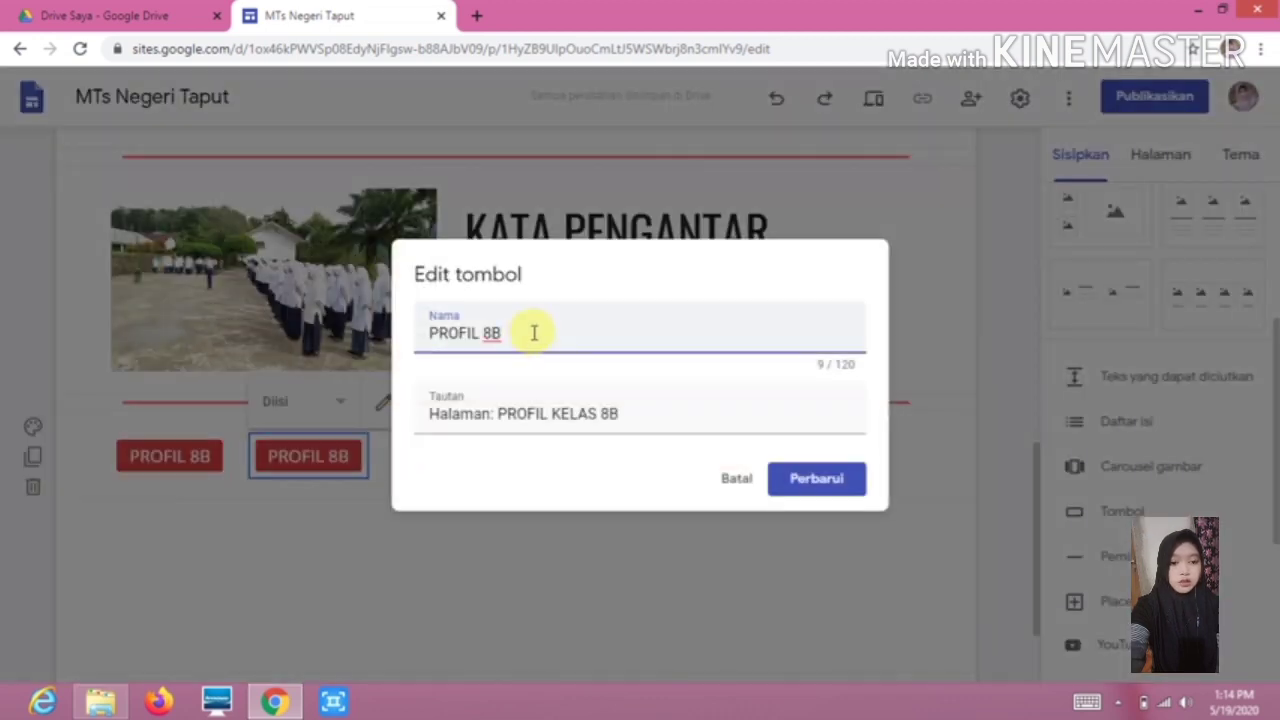
drag(529, 331, 427, 333)
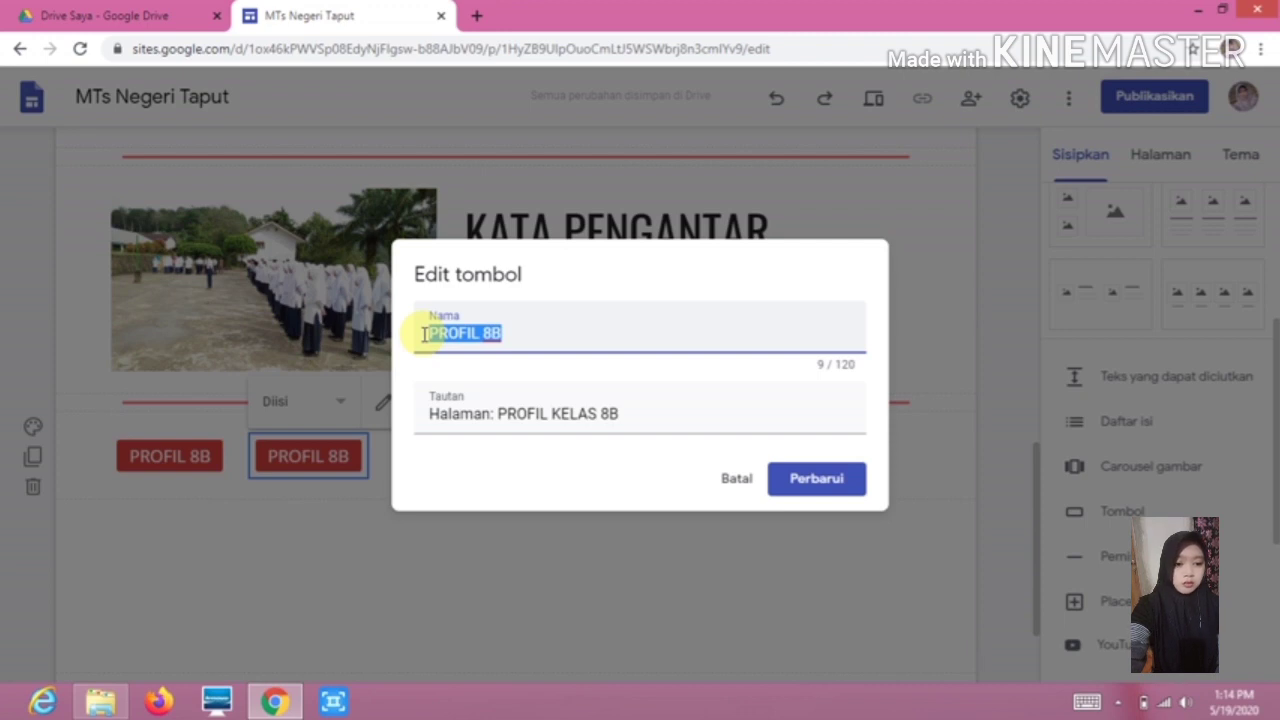
text(SAINS 8B)
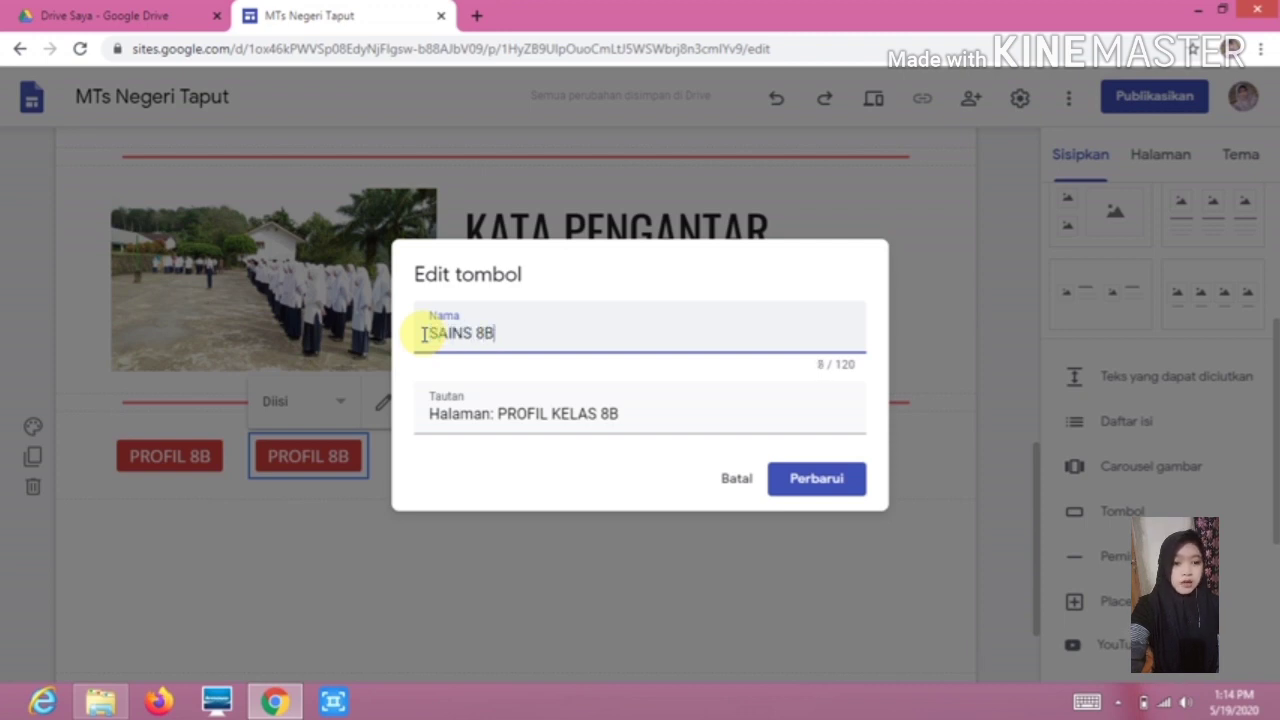
drag(643, 417, 408, 425)
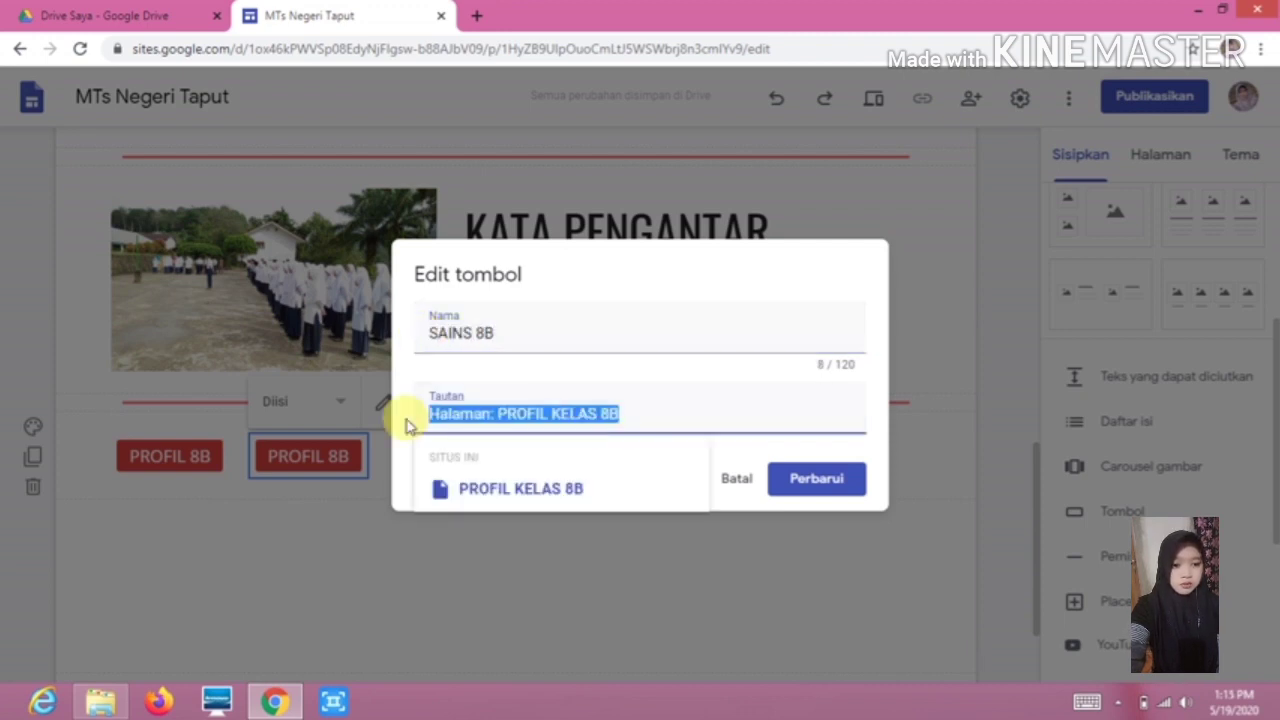
key(BackSpace)
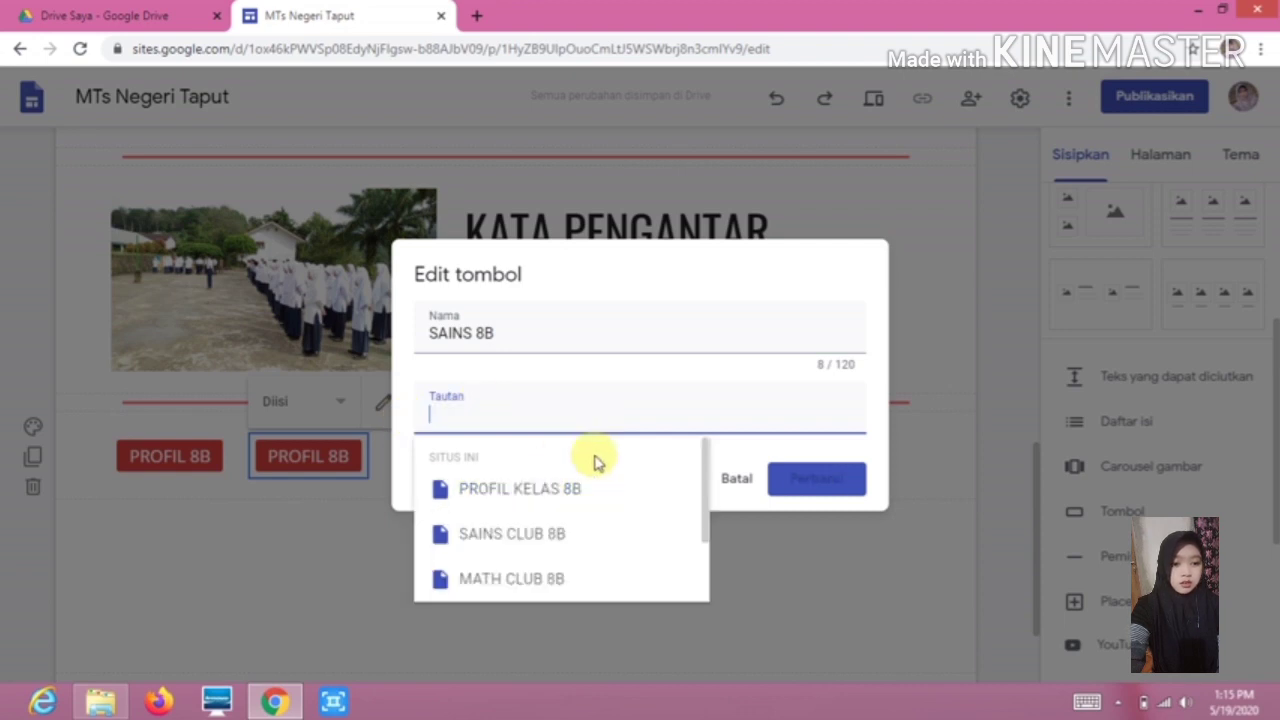
click(541, 537)
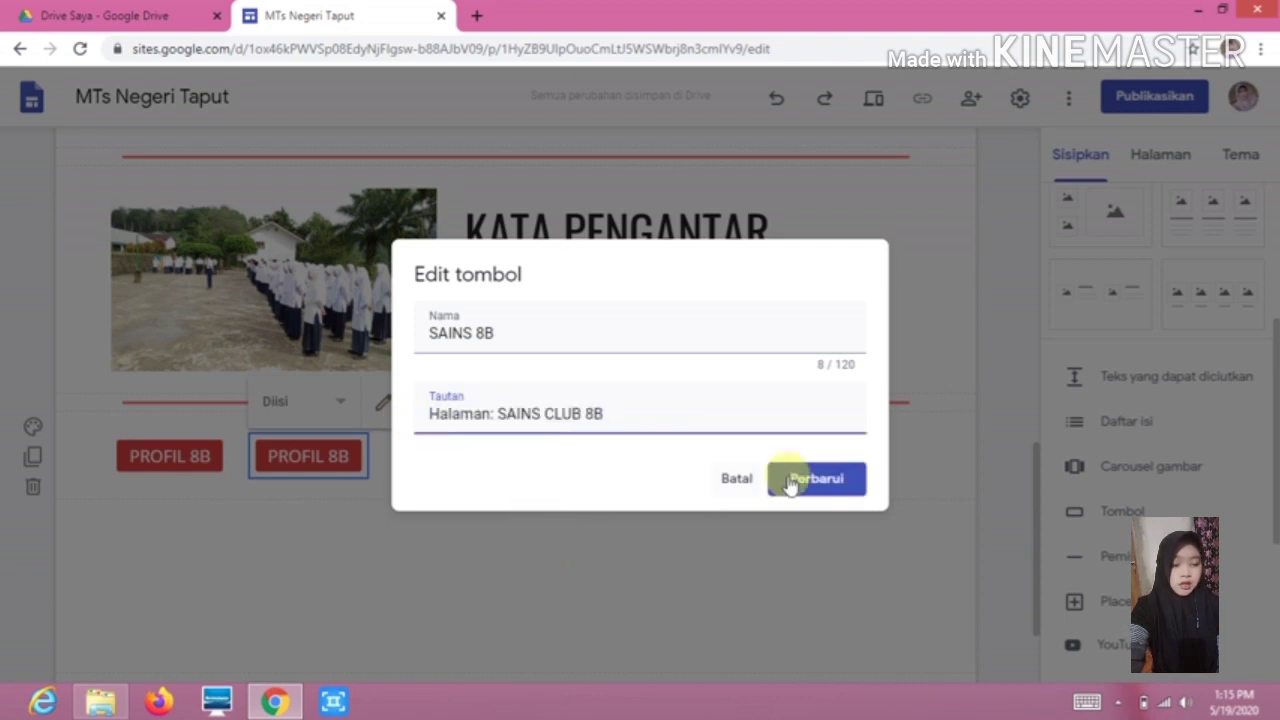
click(785, 480)
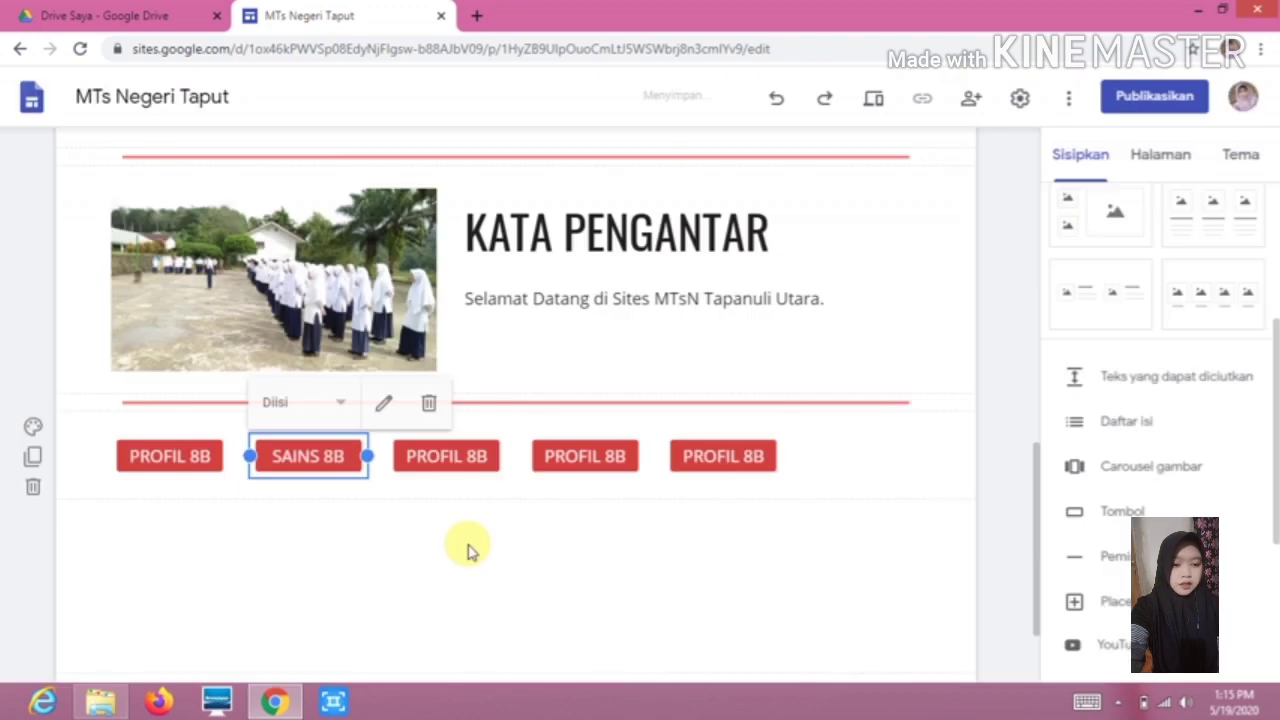
Rename the third button in the row "MATH 8B" and link it to the MATH CLUB 8B page
click(468, 458)
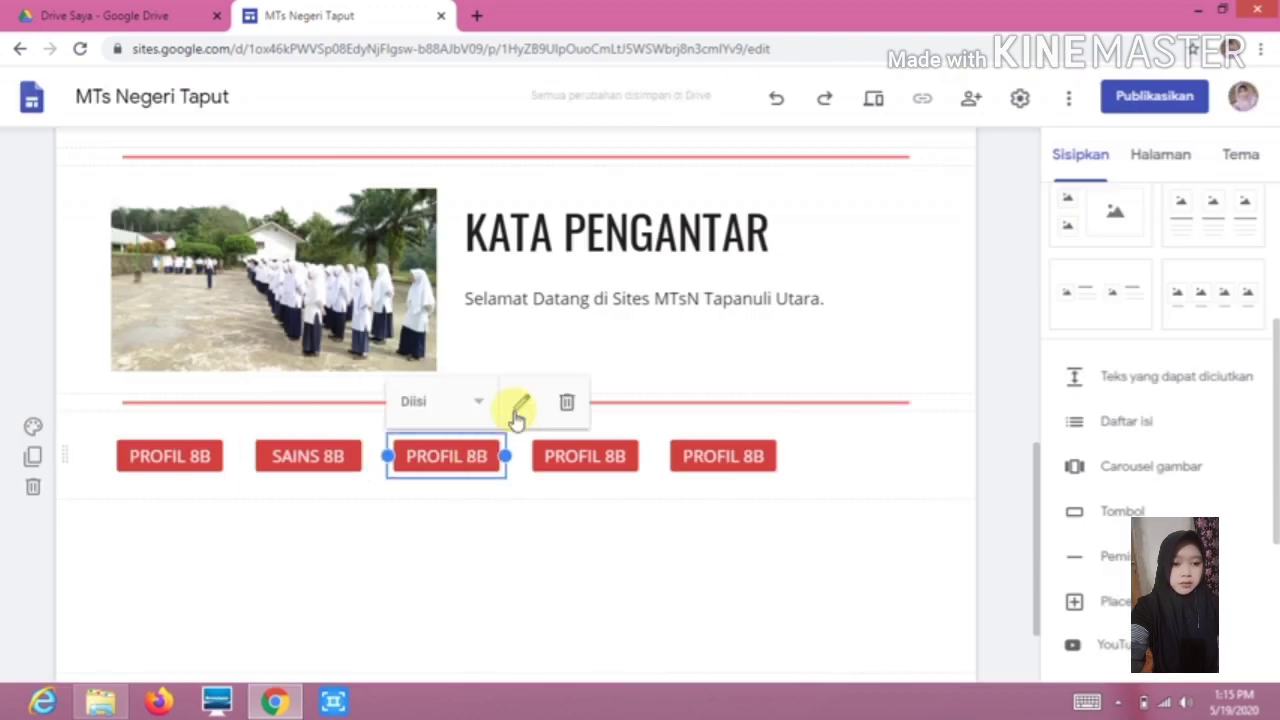
click(518, 412)
drag(504, 333, 408, 330)
text(MATH 8B)
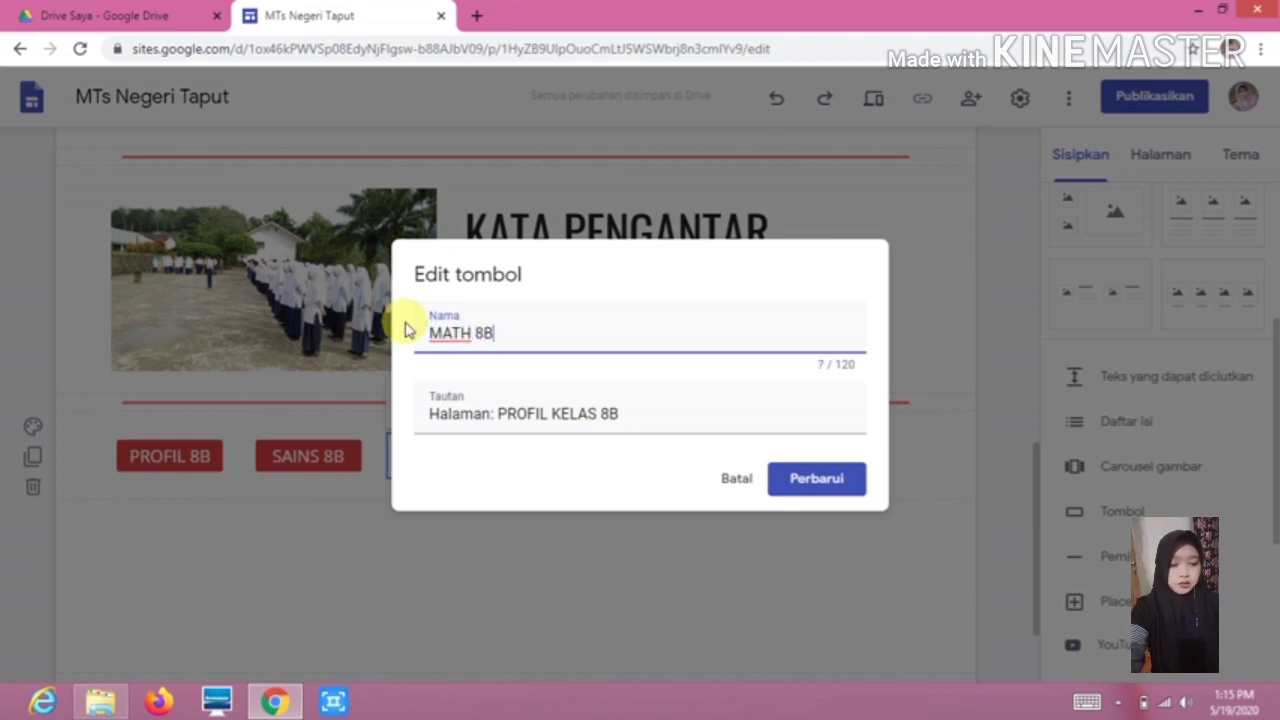
drag(643, 414, 395, 413)
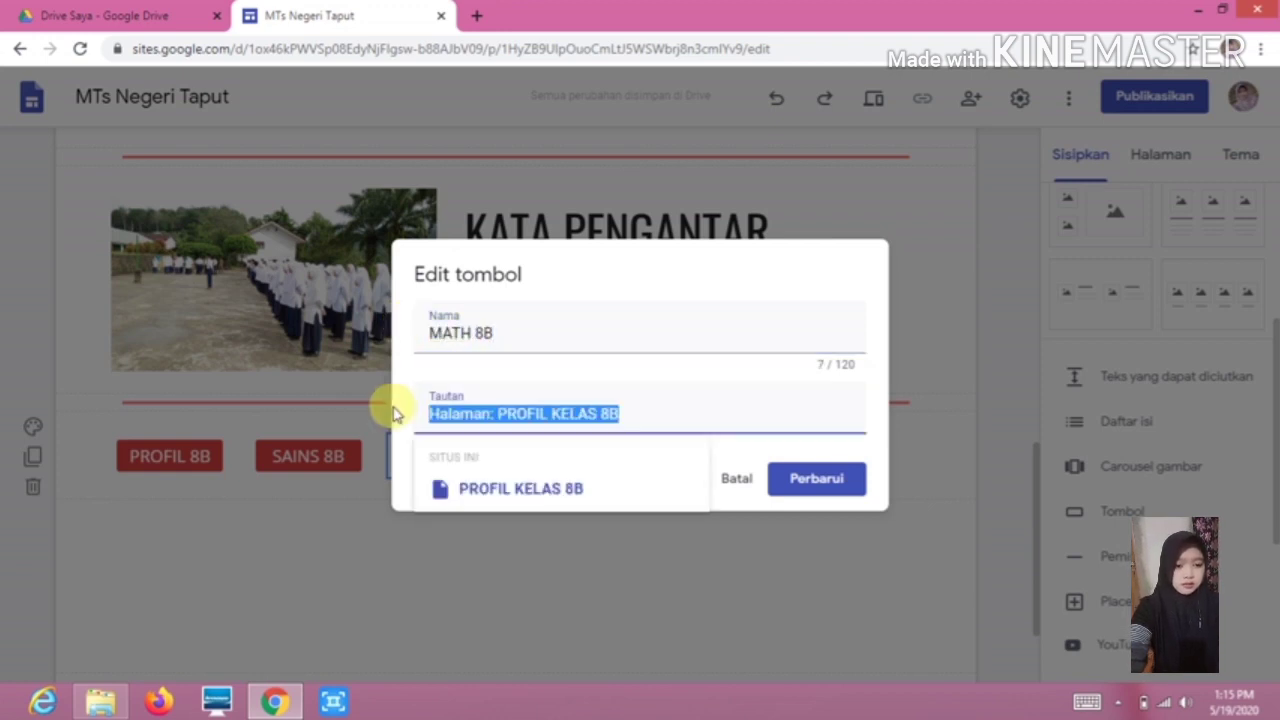
key(BackSpace)
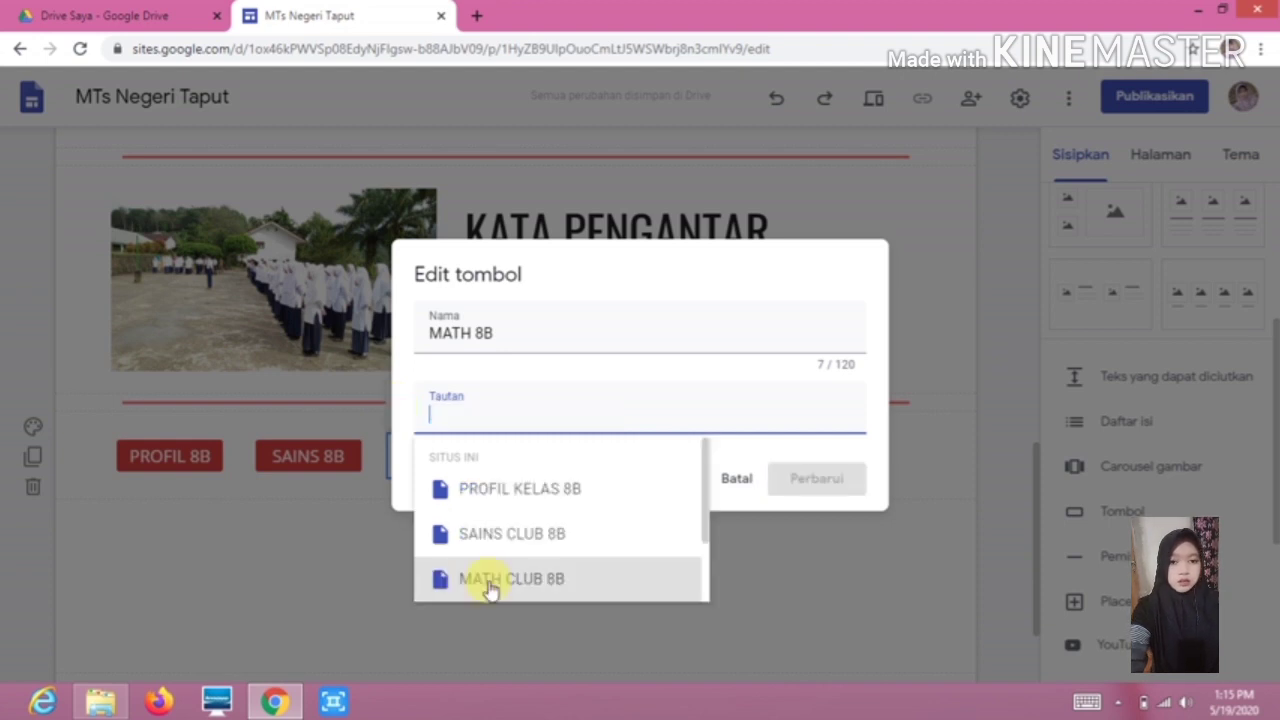
click(490, 588)
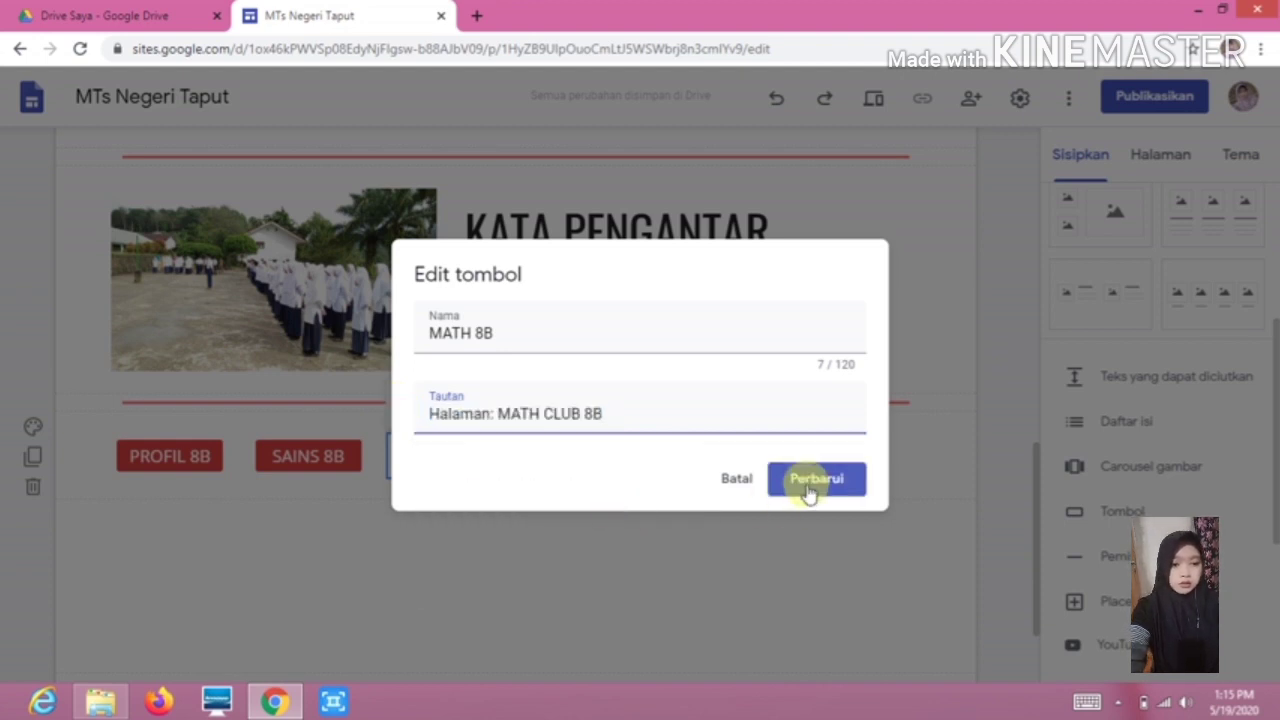
click(745, 479)
Rename the fourth button in the row "ARABIC 8B" and link it to the class's matching Arabic page
click(594, 457)
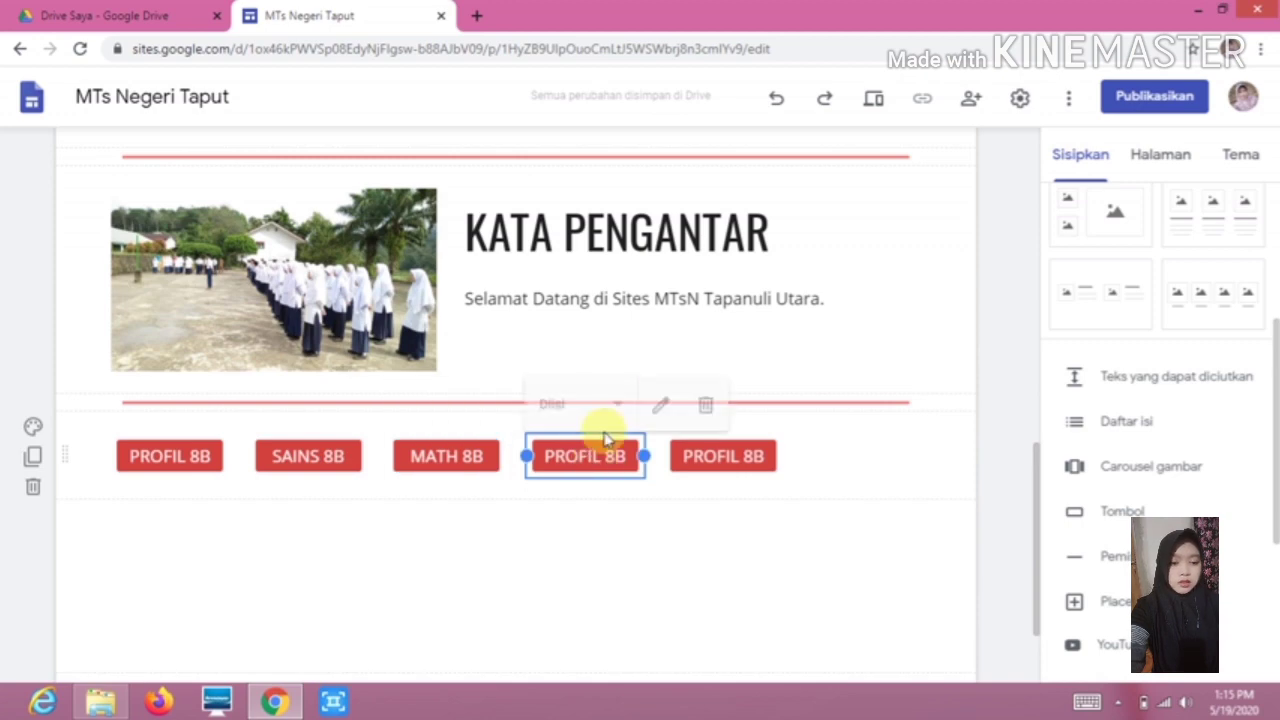
click(660, 408)
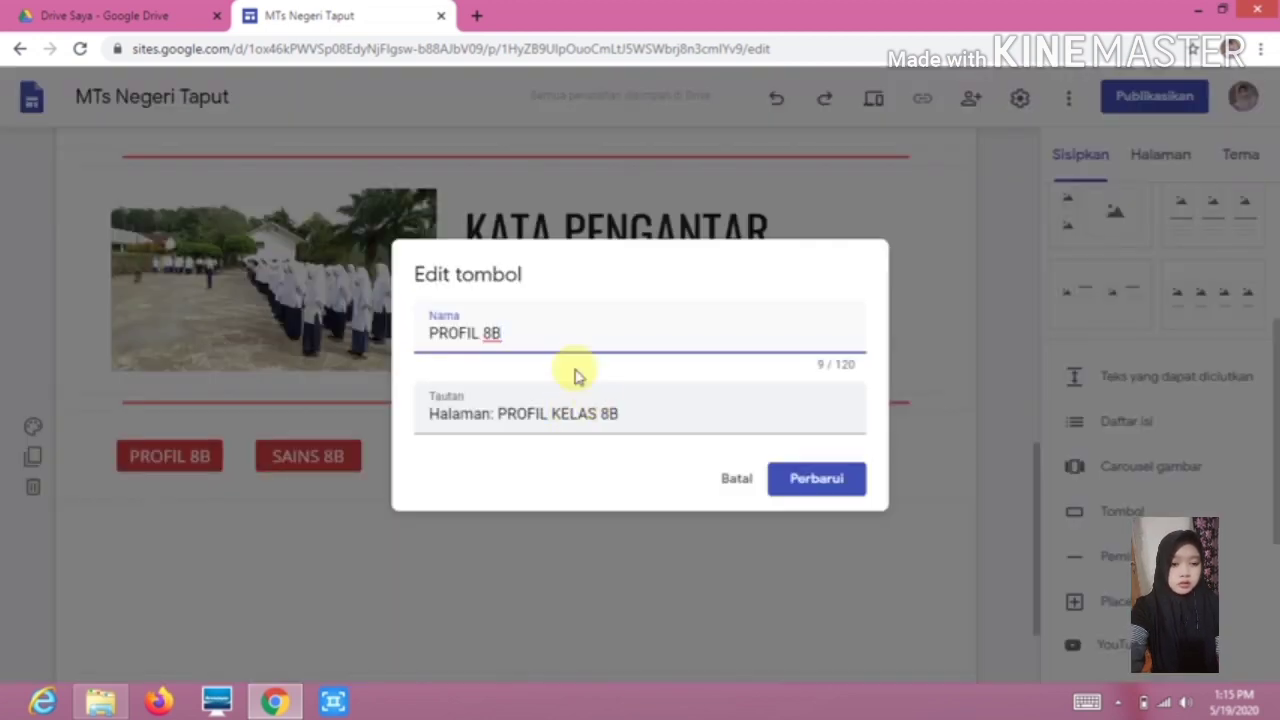
drag(523, 334, 398, 322)
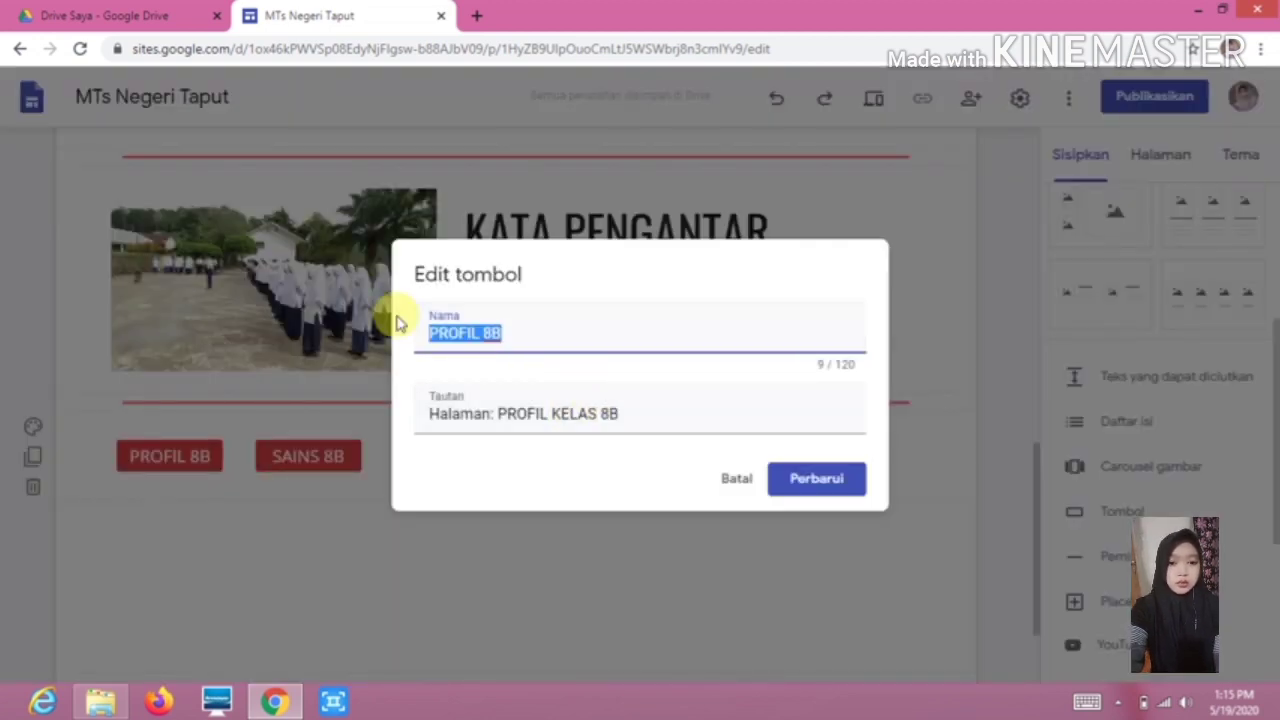
text(ARABIC )
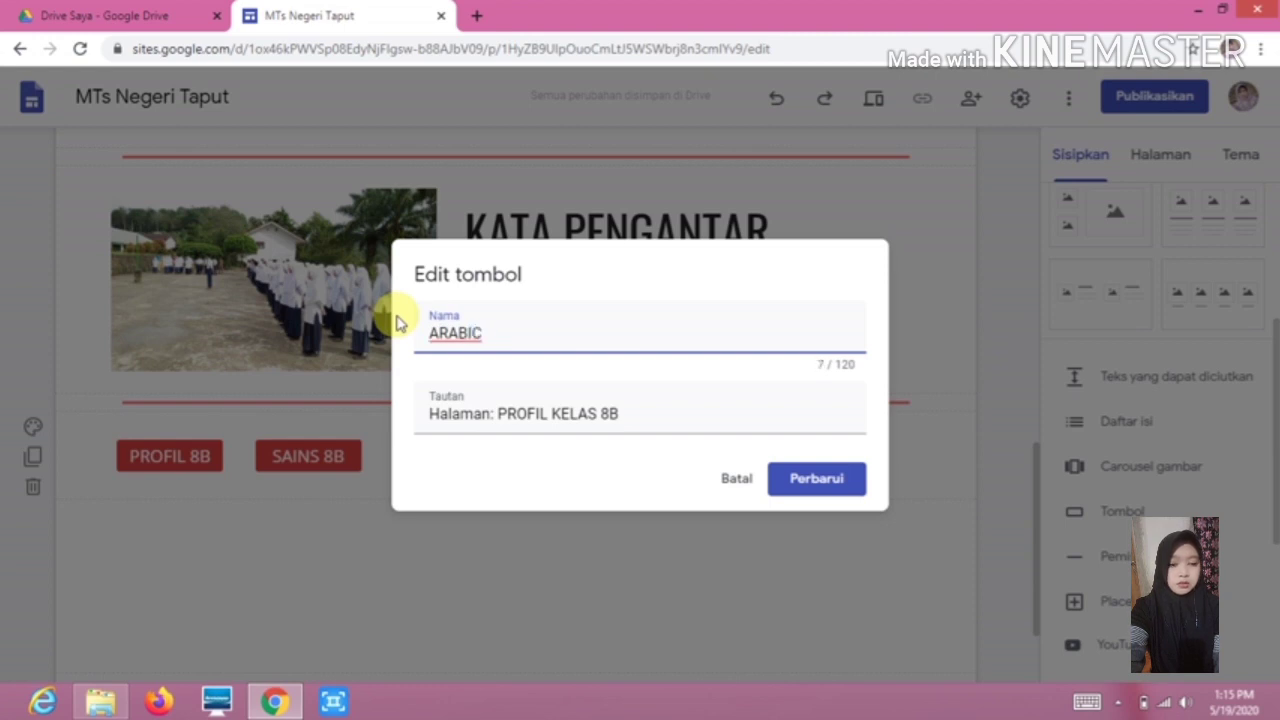
text(8B)
drag(611, 414, 390, 428)
key(BackSpace)
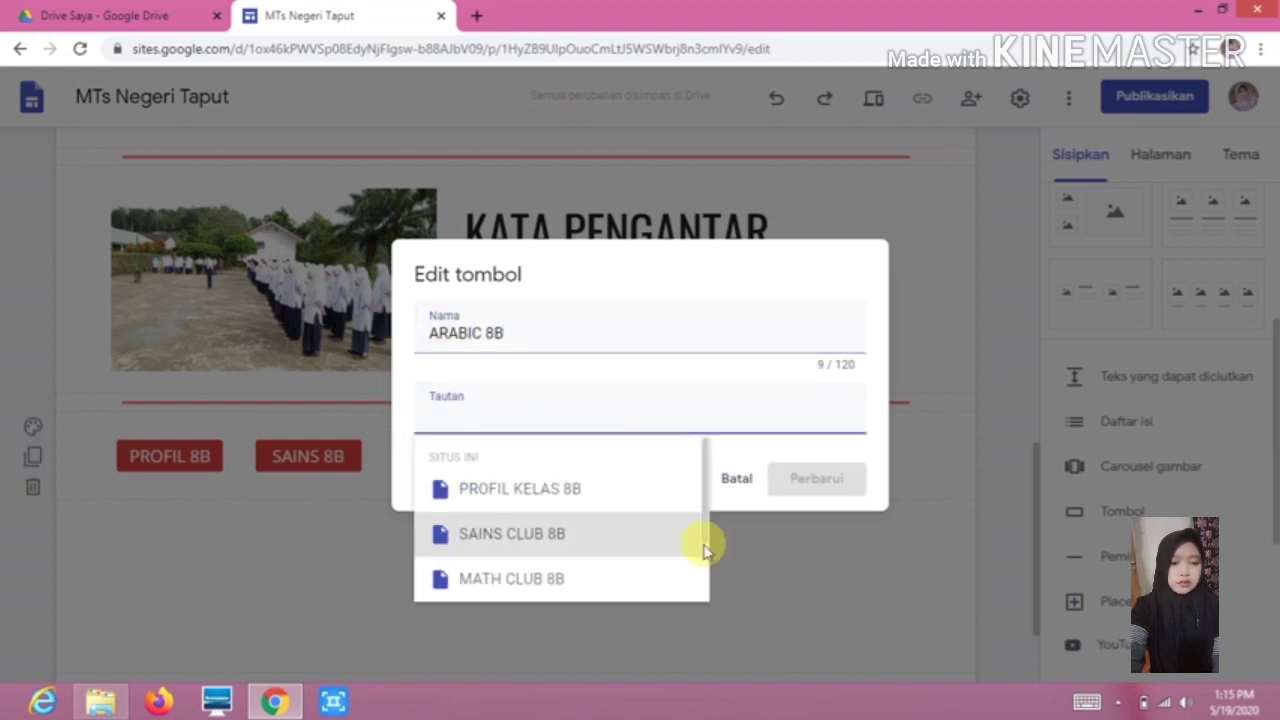
scroll(677, 517, down, 2)
click(557, 535)
click(818, 482)
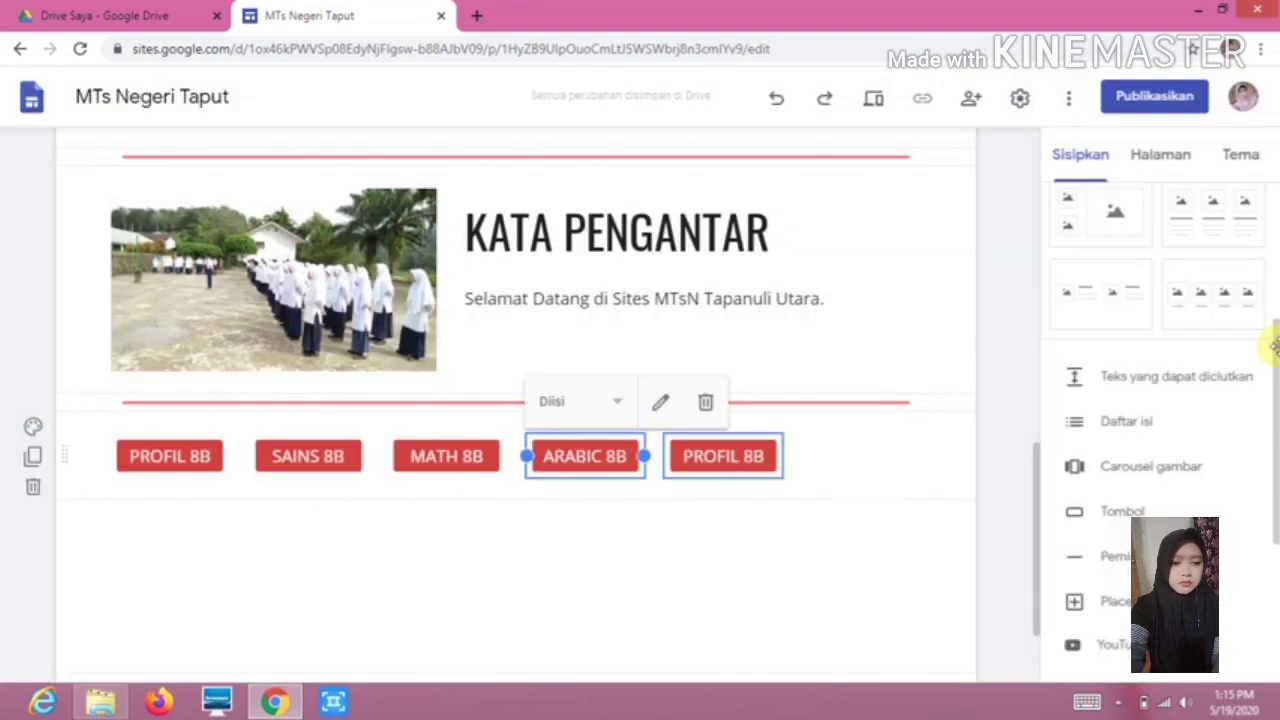
Change the name of the fifth button in the row to "INDONESIAN LANGUAGE 8B"
drag(723, 456, 1272, 230)
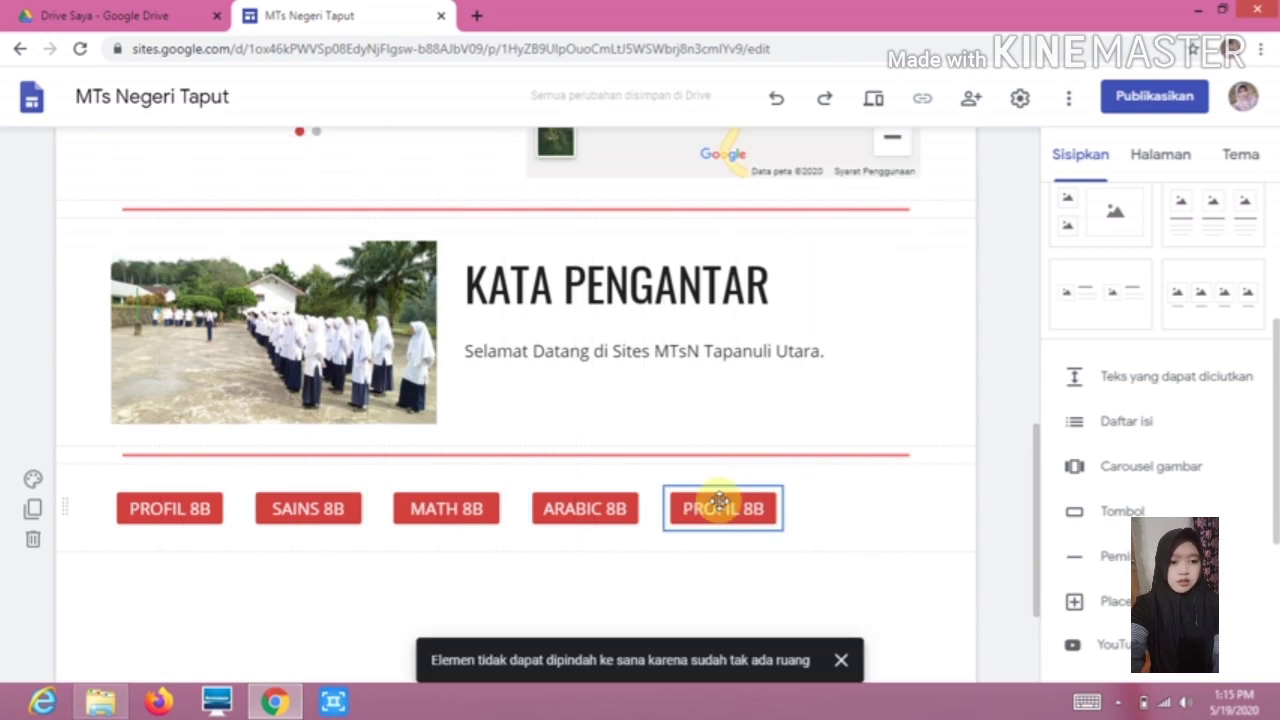
click(718, 503)
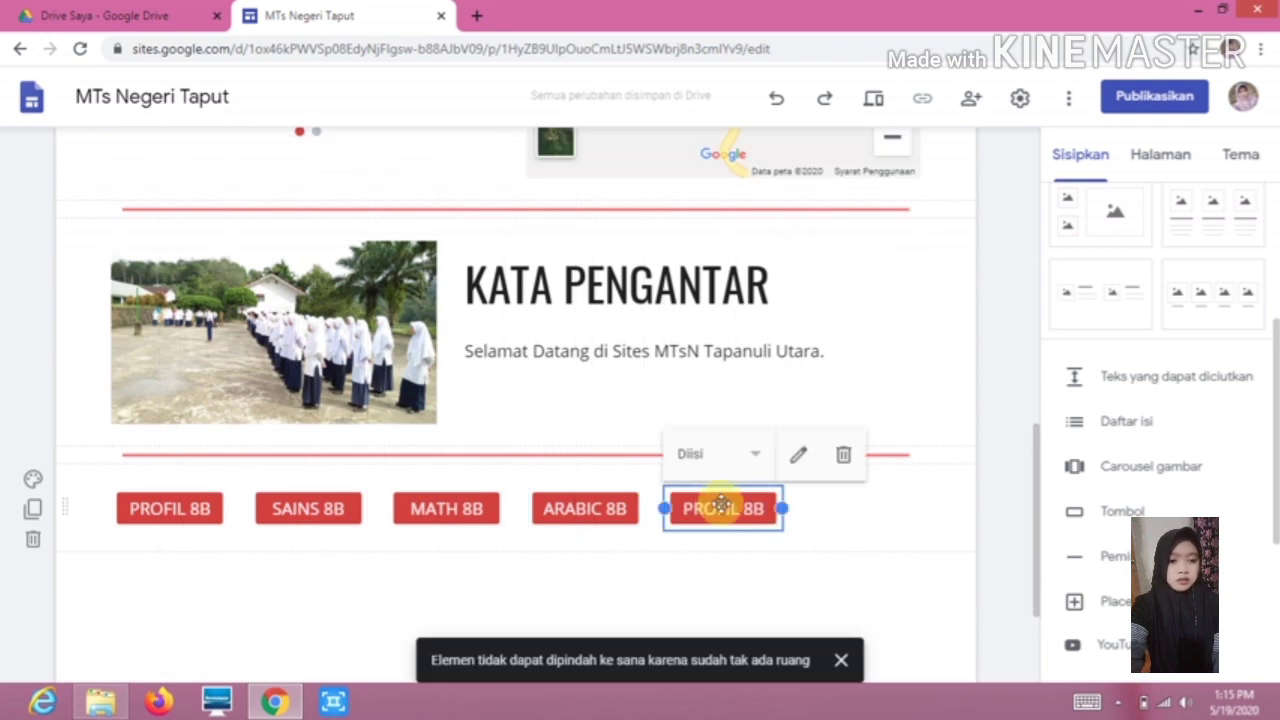
click(795, 456)
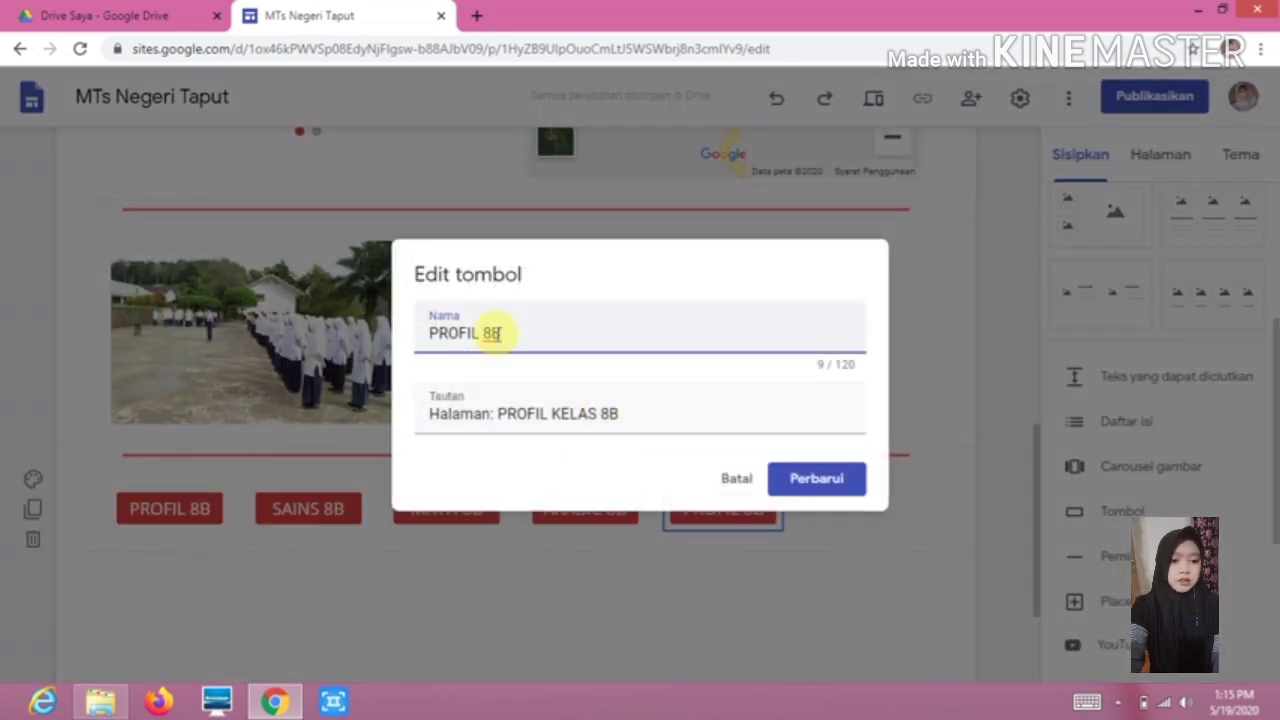
drag(495, 332, 362, 345)
text(INDON)
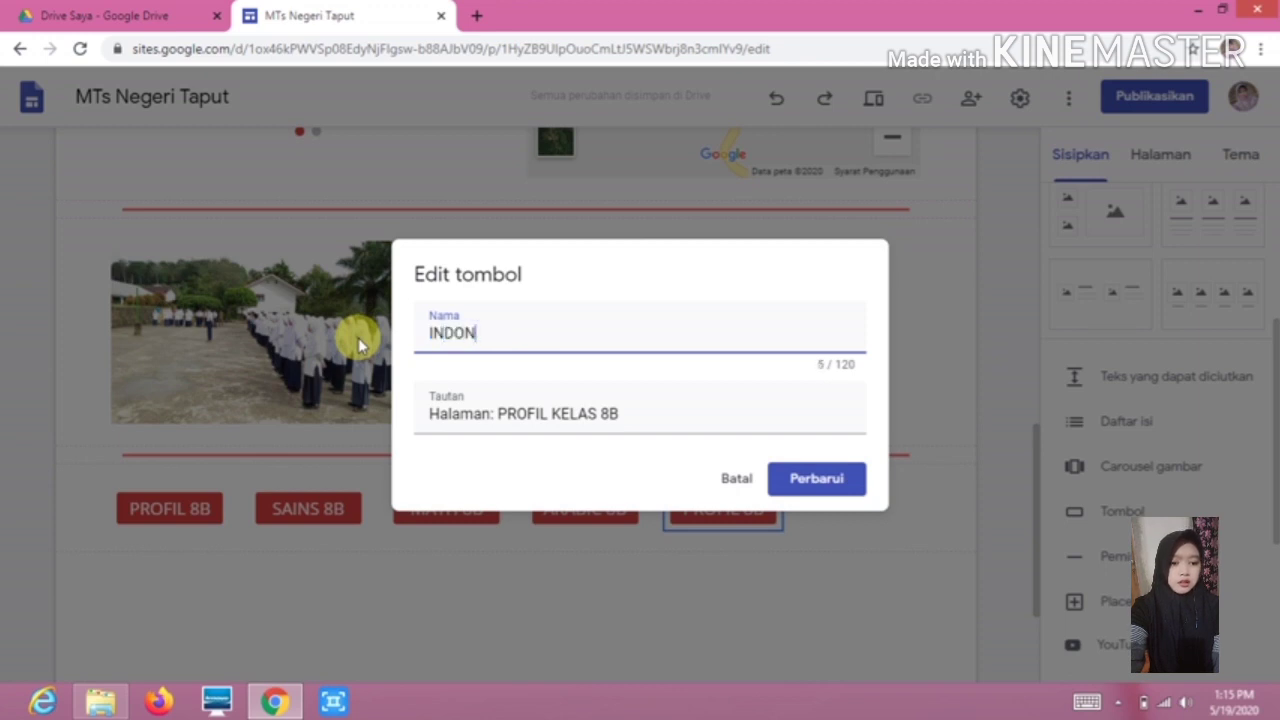
text(ESIAN )
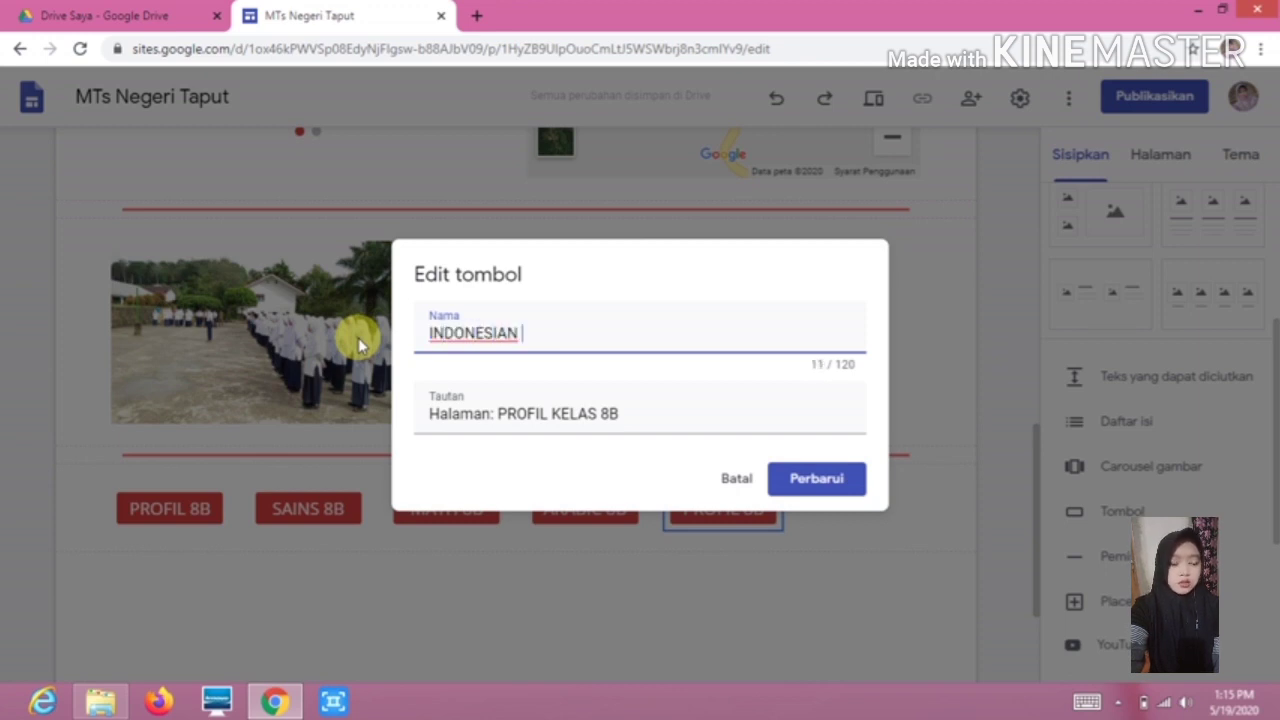
text(8B)
key(BackSpace)
key(BackSpace)
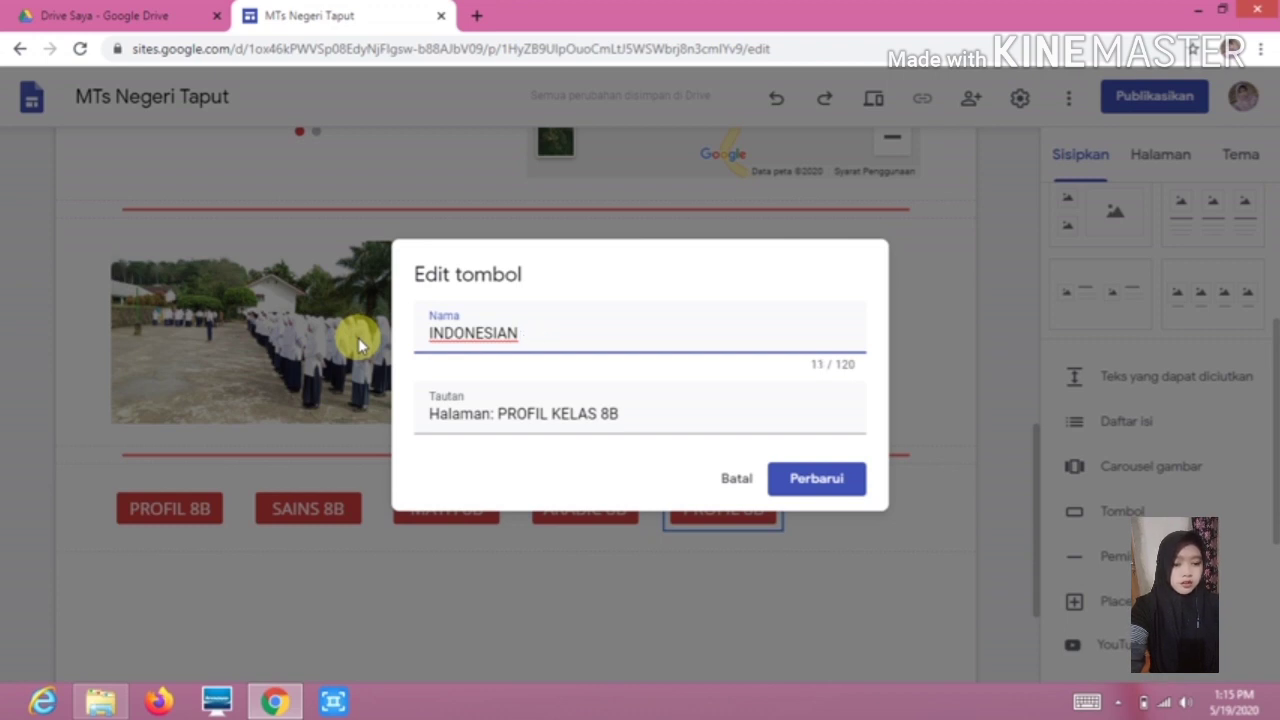
text(LANGUAGE 8B)
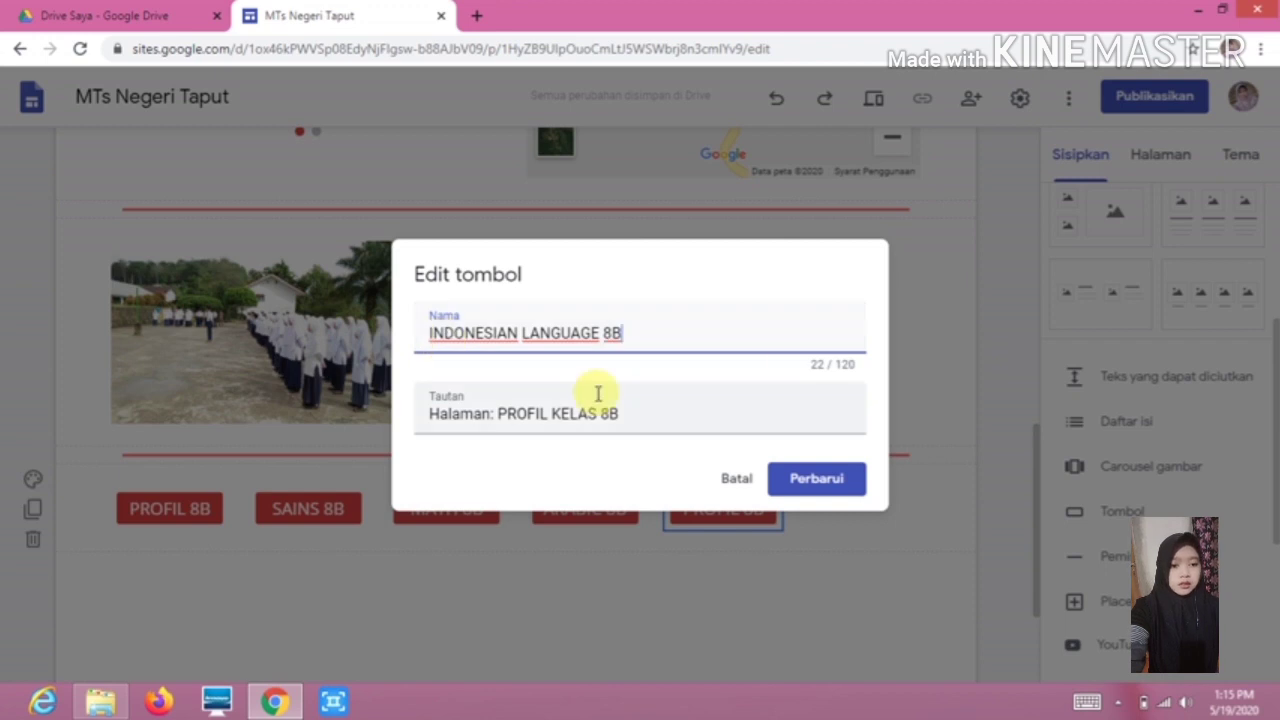
Link the fifth button to the INDONESIAN LANGUAGE 8B page and update the button
drag(651, 417, 400, 409)
key(BackSpace)
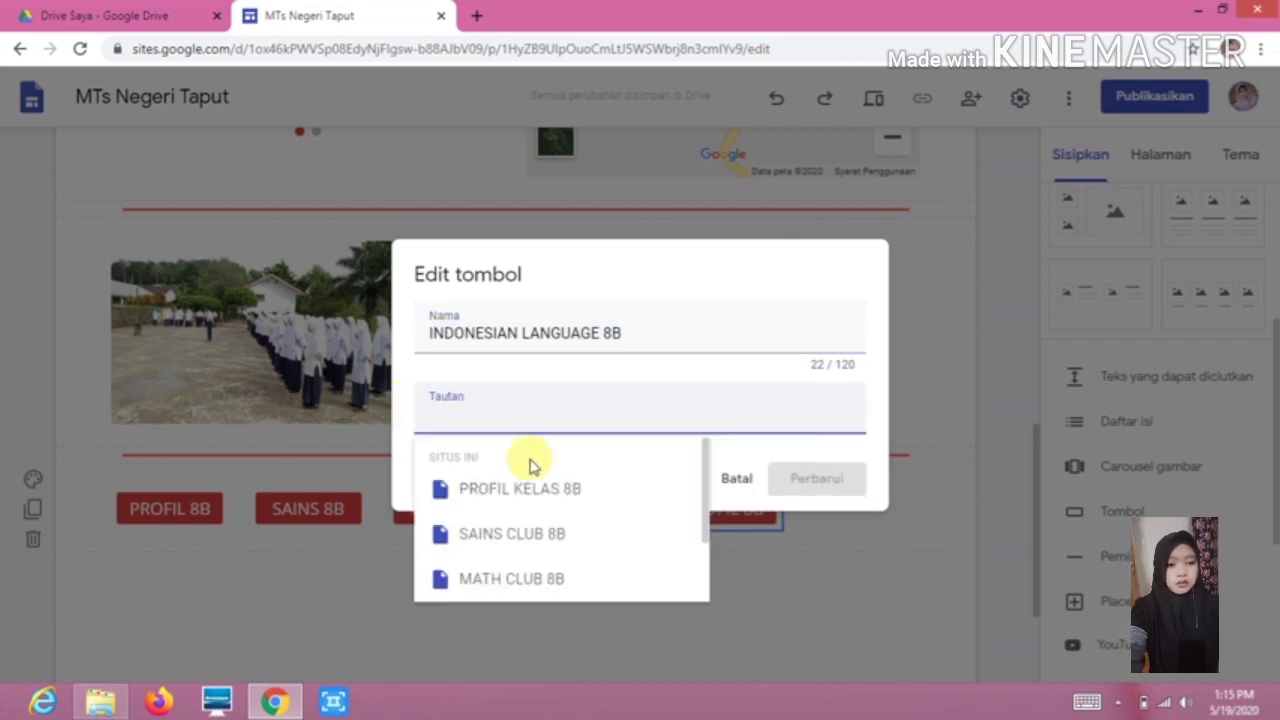
scroll(530, 465, down, 2)
click(545, 580)
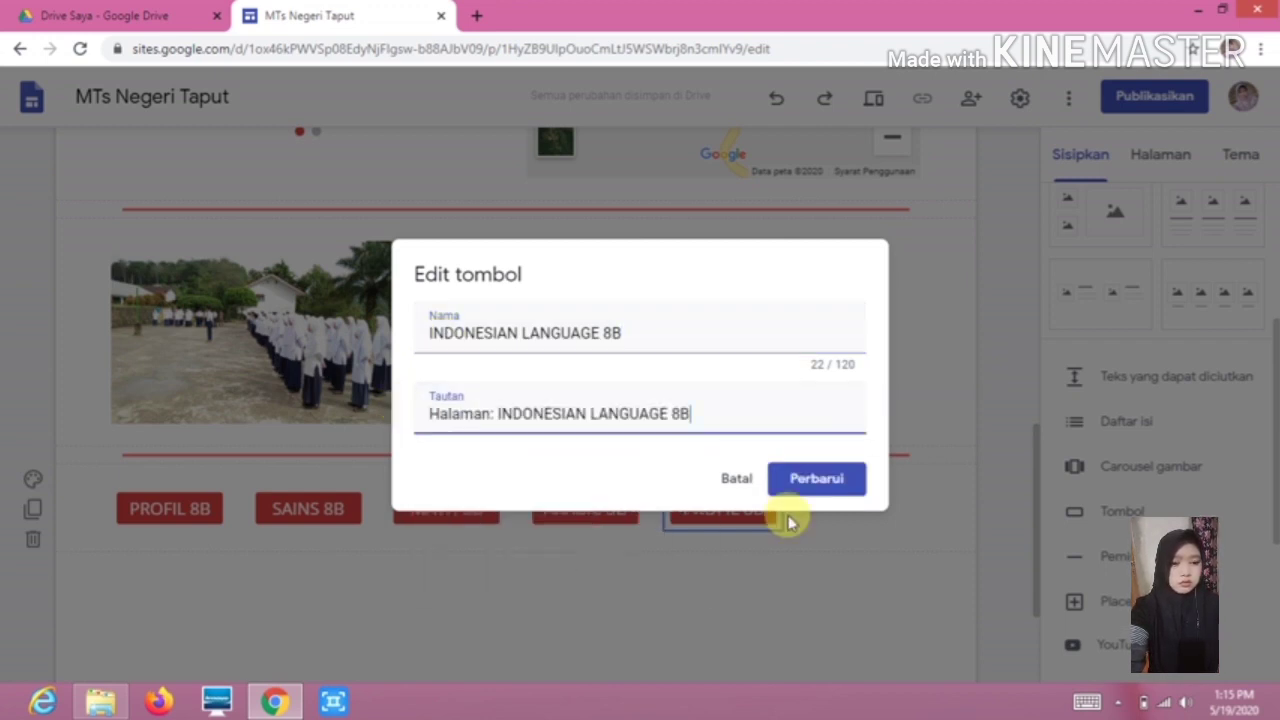
click(829, 484)
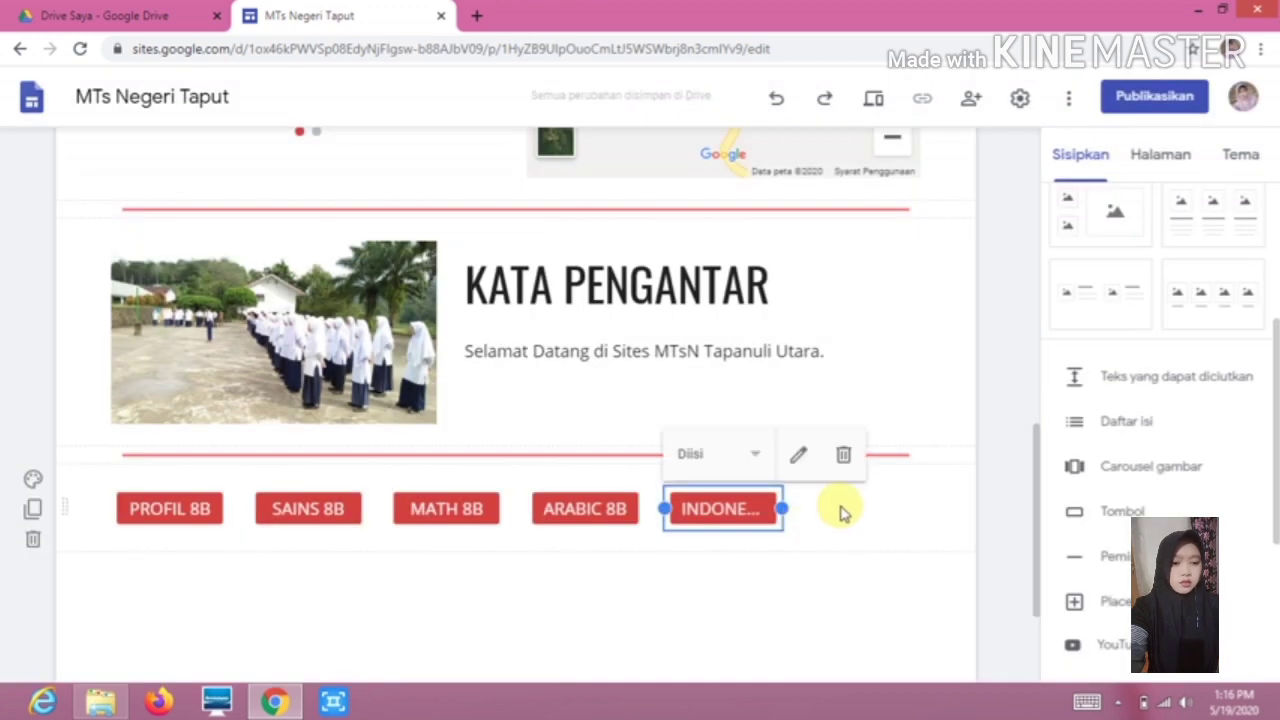
Move the section with the five buttons up the home page to directly below the MTS NEGERI TAPANULI UTARA section
click(840, 512)
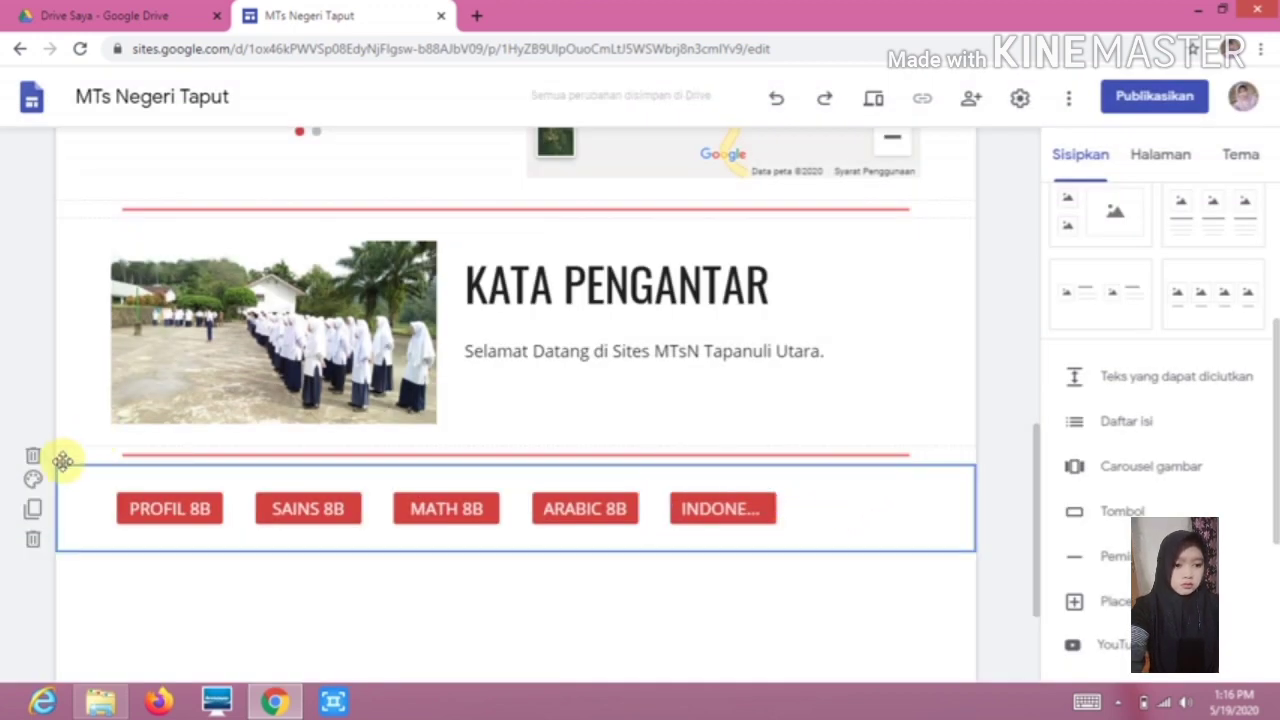
drag(75, 474, 129, 531)
click(557, 517)
drag(551, 544, 566, 623)
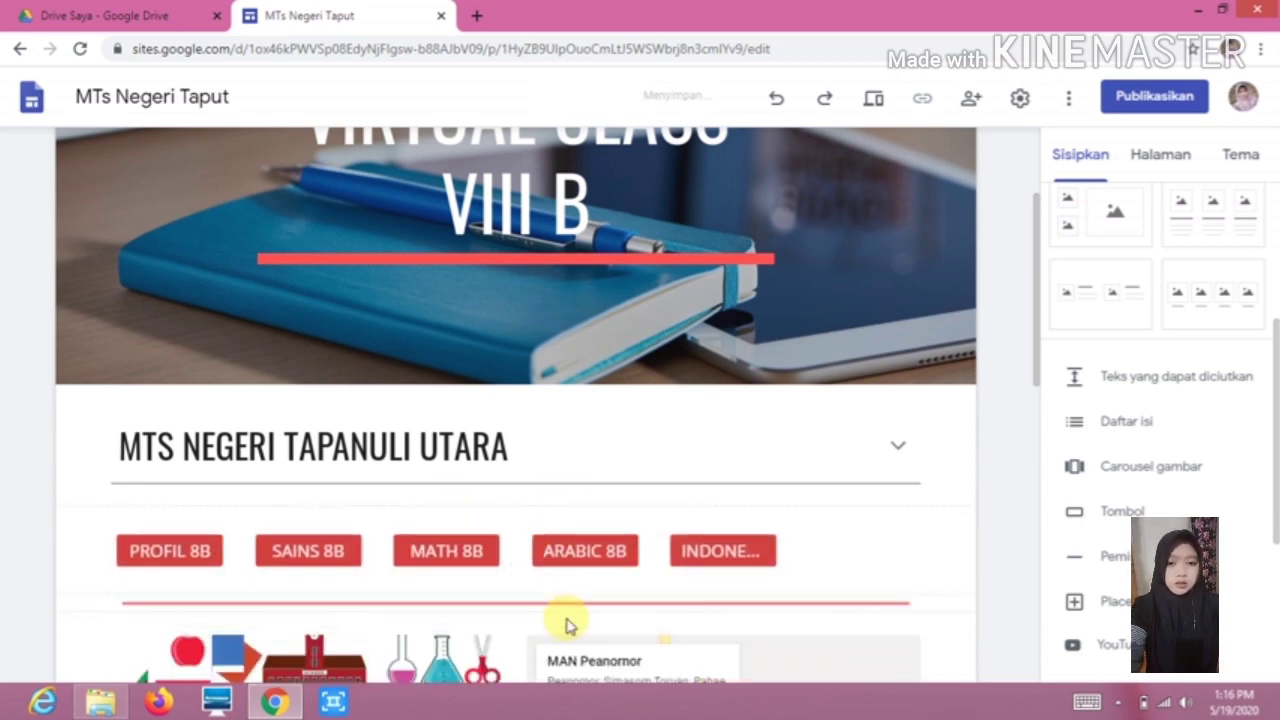
click(394, 498)
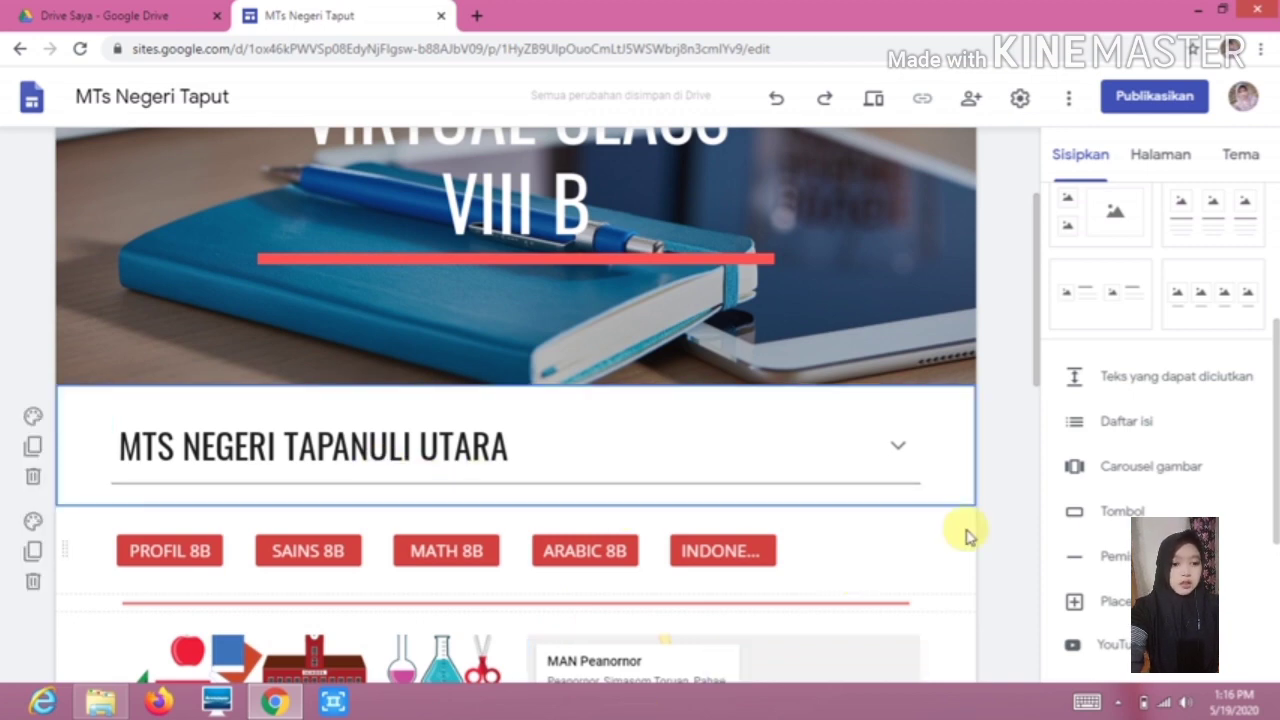
click(1010, 542)
click(604, 450)
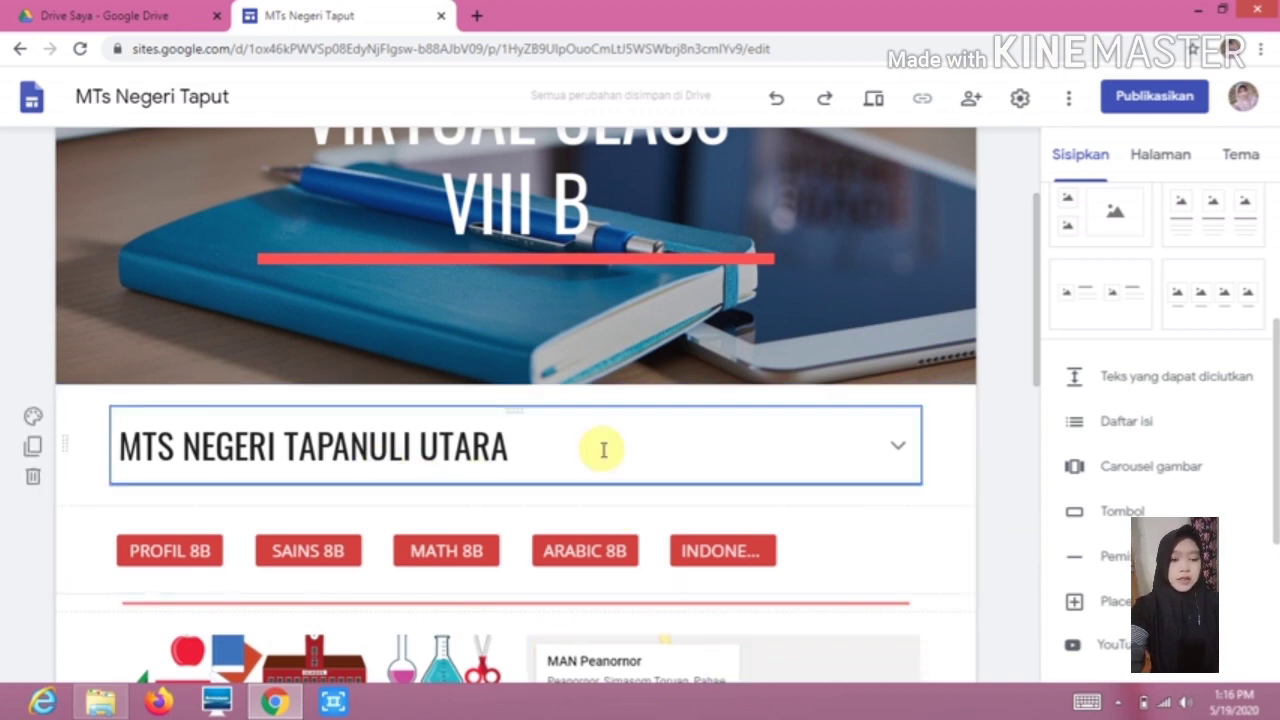
Start publishing the site with the web address "mtsnegeritaput" and copy its full URL
click(1155, 96)
click(1156, 96)
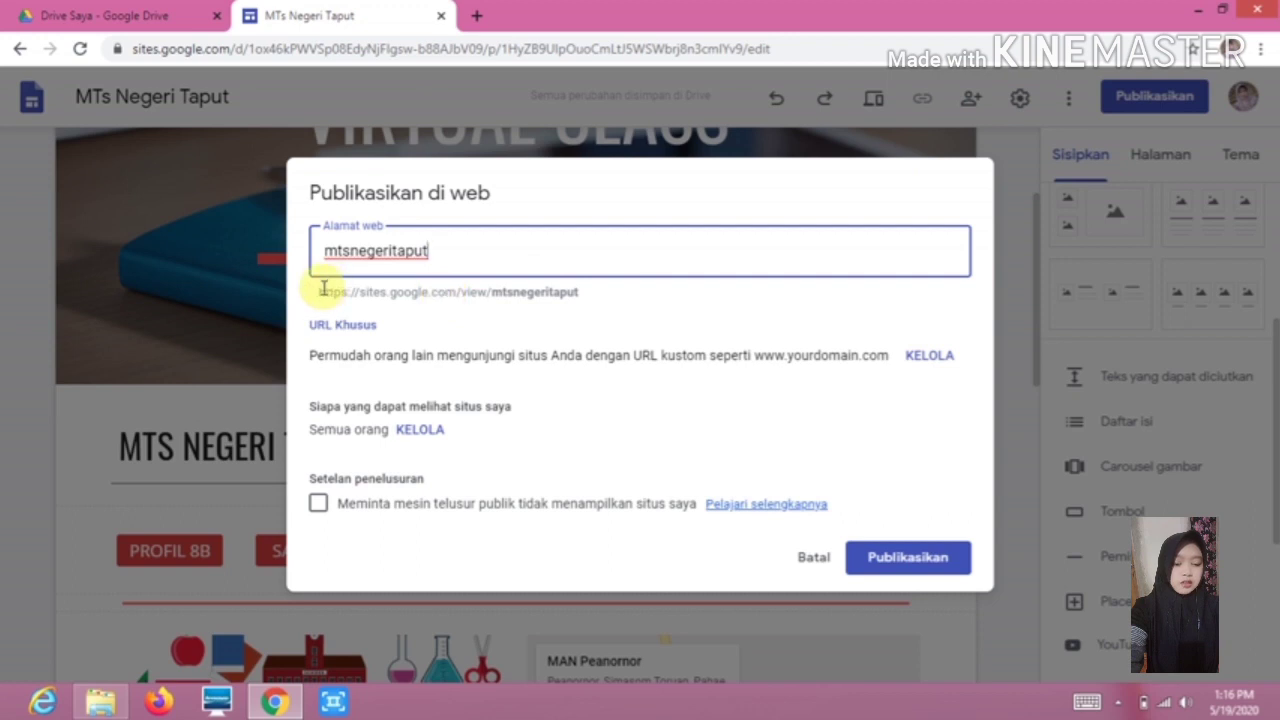
drag(320, 290, 577, 291)
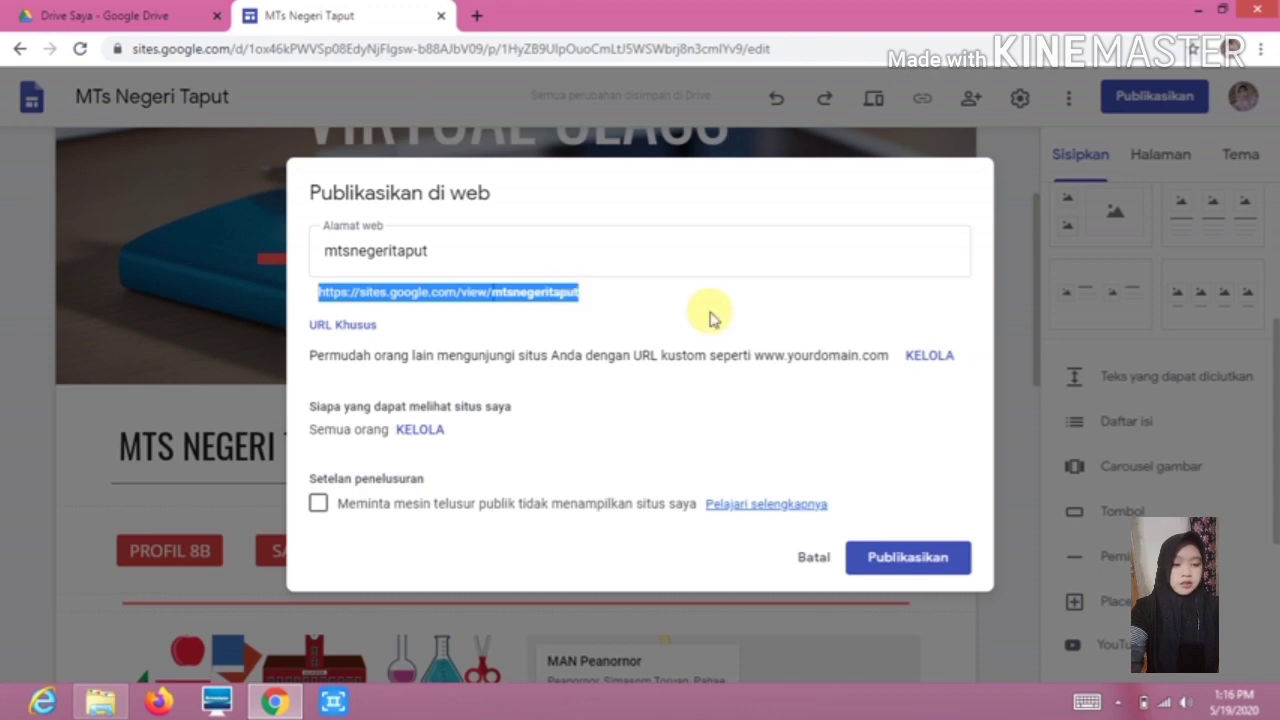
Search for Word on the Start screen and open a blank Microsoft Word document
click(101, 702)
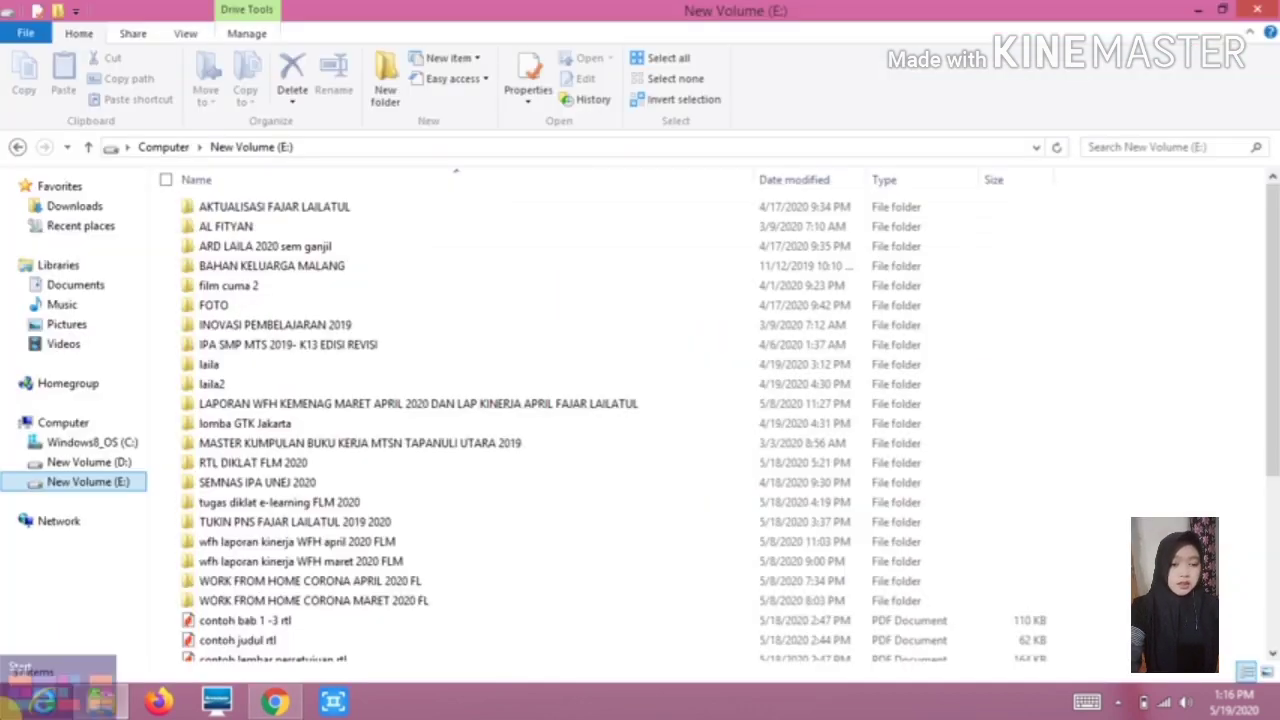
click(8, 710)
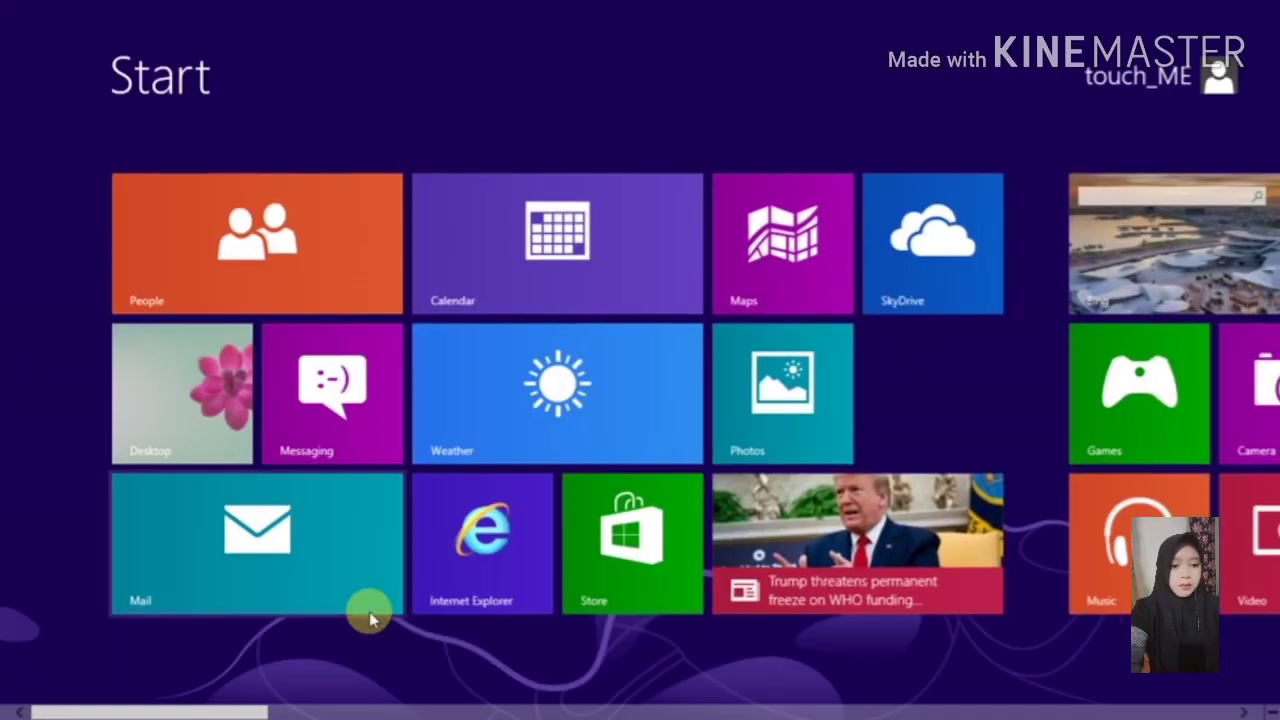
text(WORD)
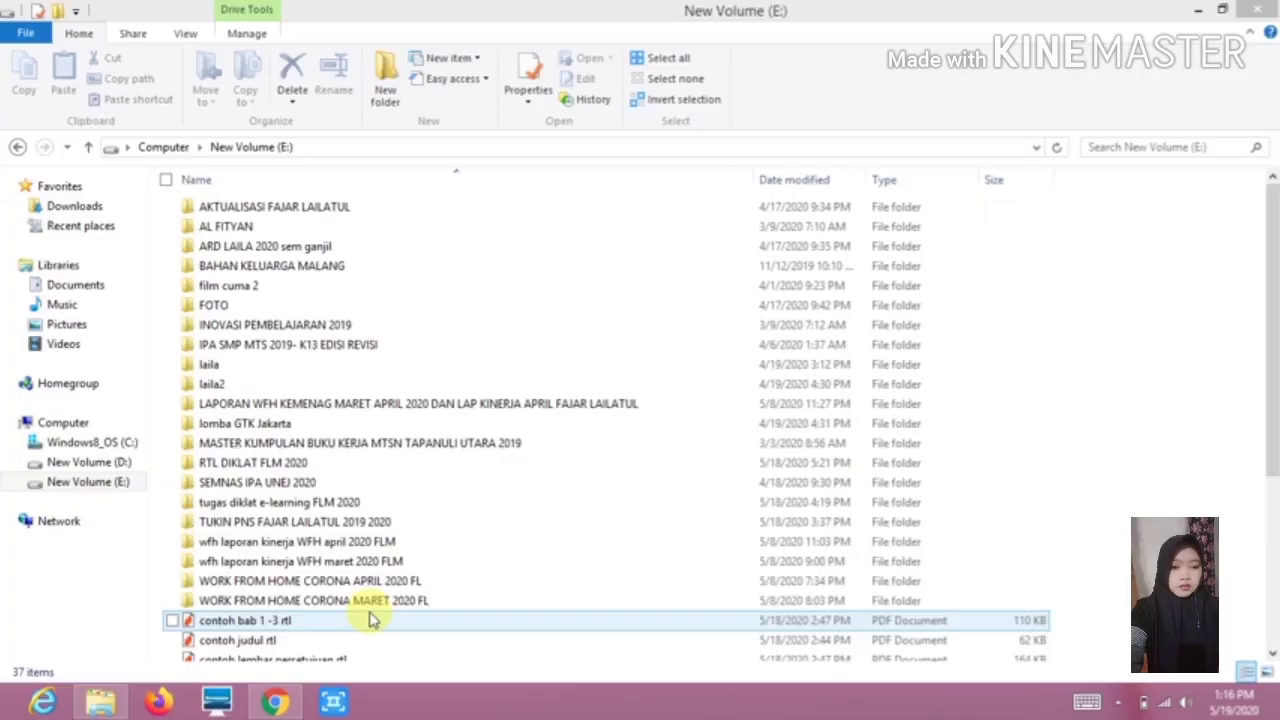
click(280, 703)
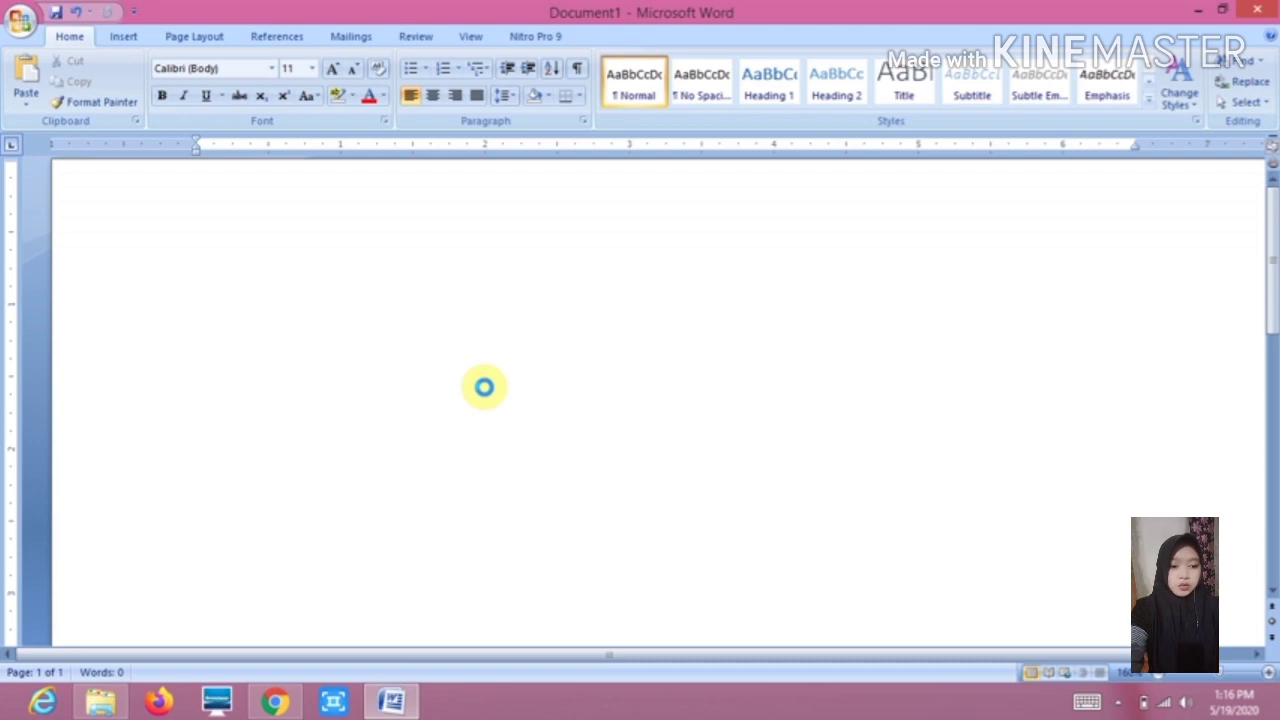
text(https://sites.google.com/view/ mtsnegeritaput)
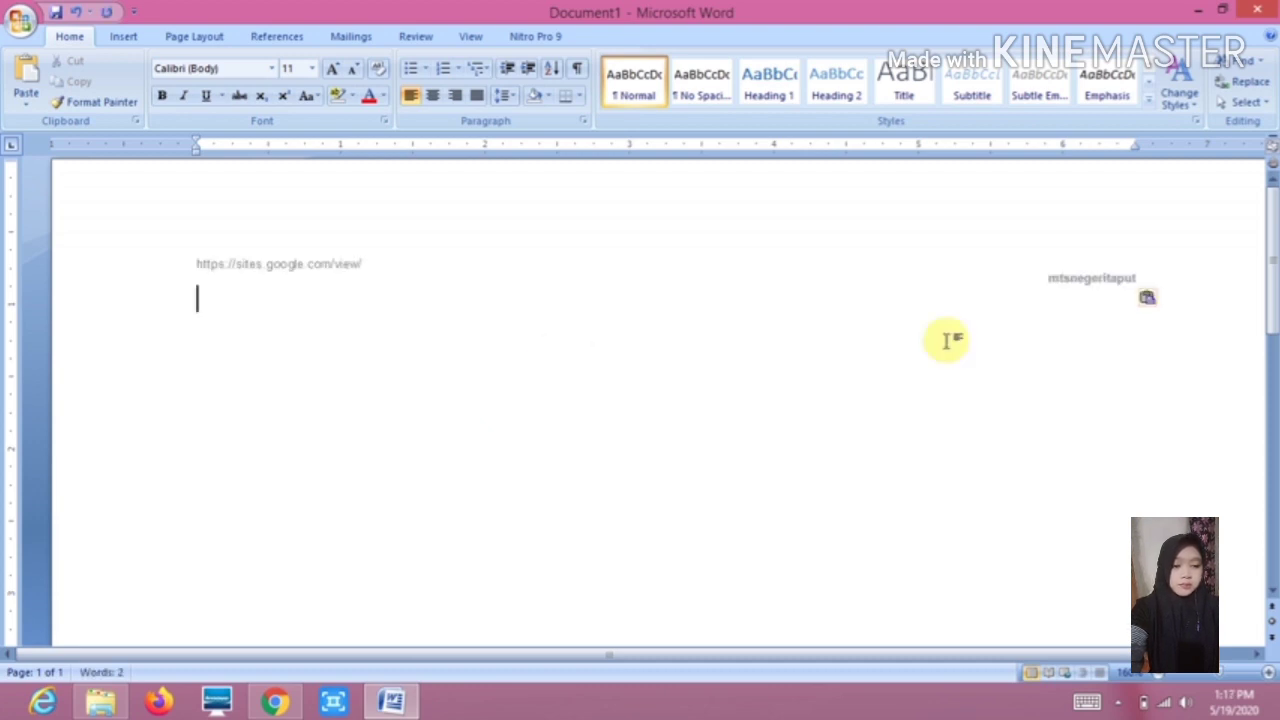
click(1037, 284)
key(BackSpace)
key(BackSpace)
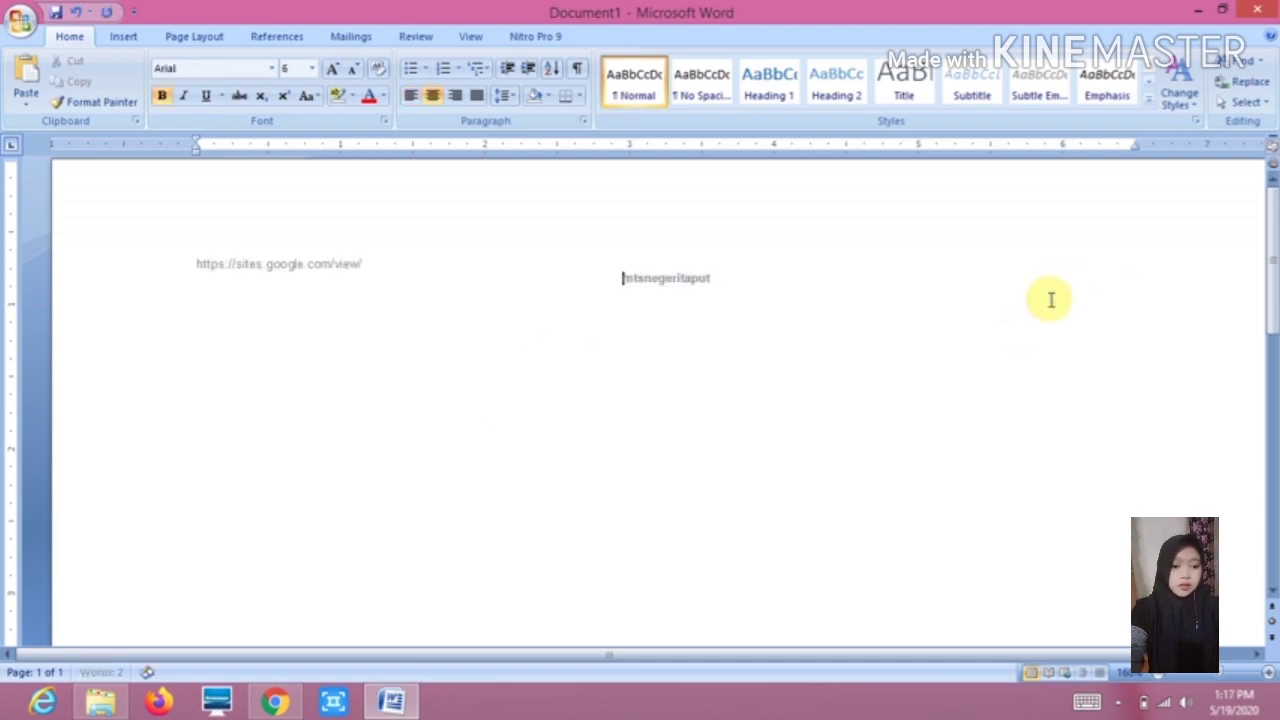
key(BackSpace)
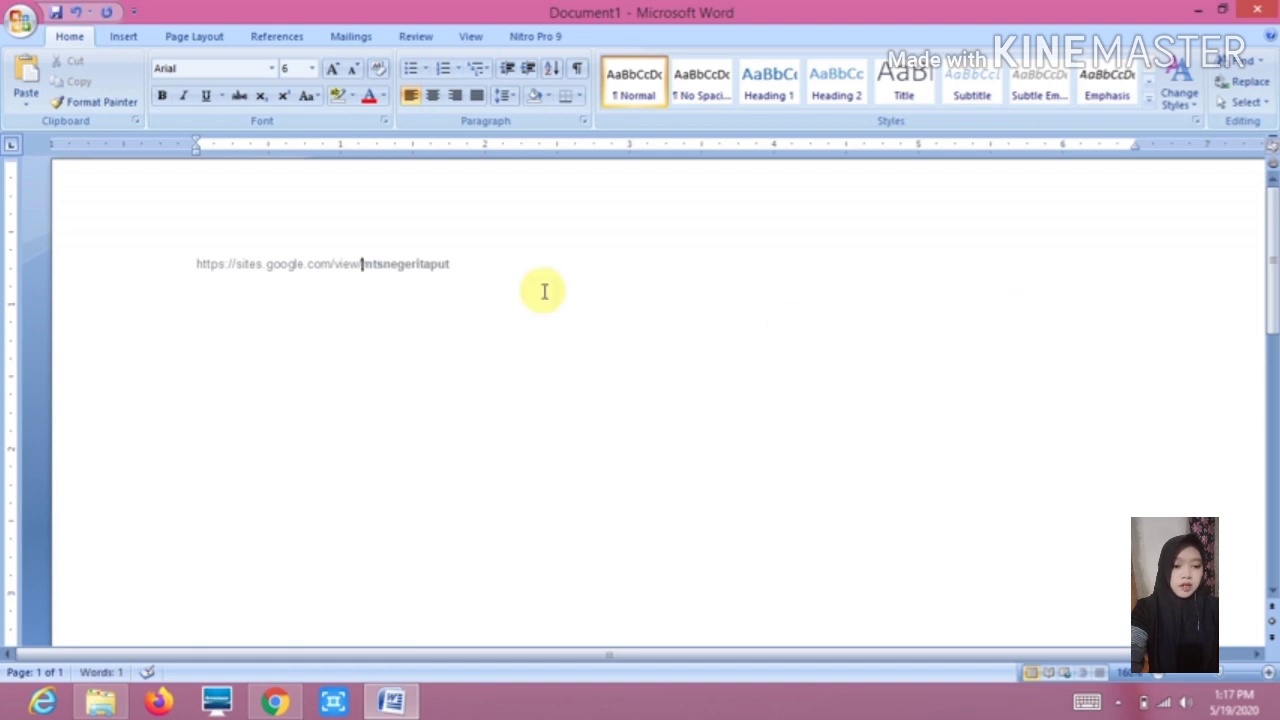
click(471, 263)
key(BackSpace)
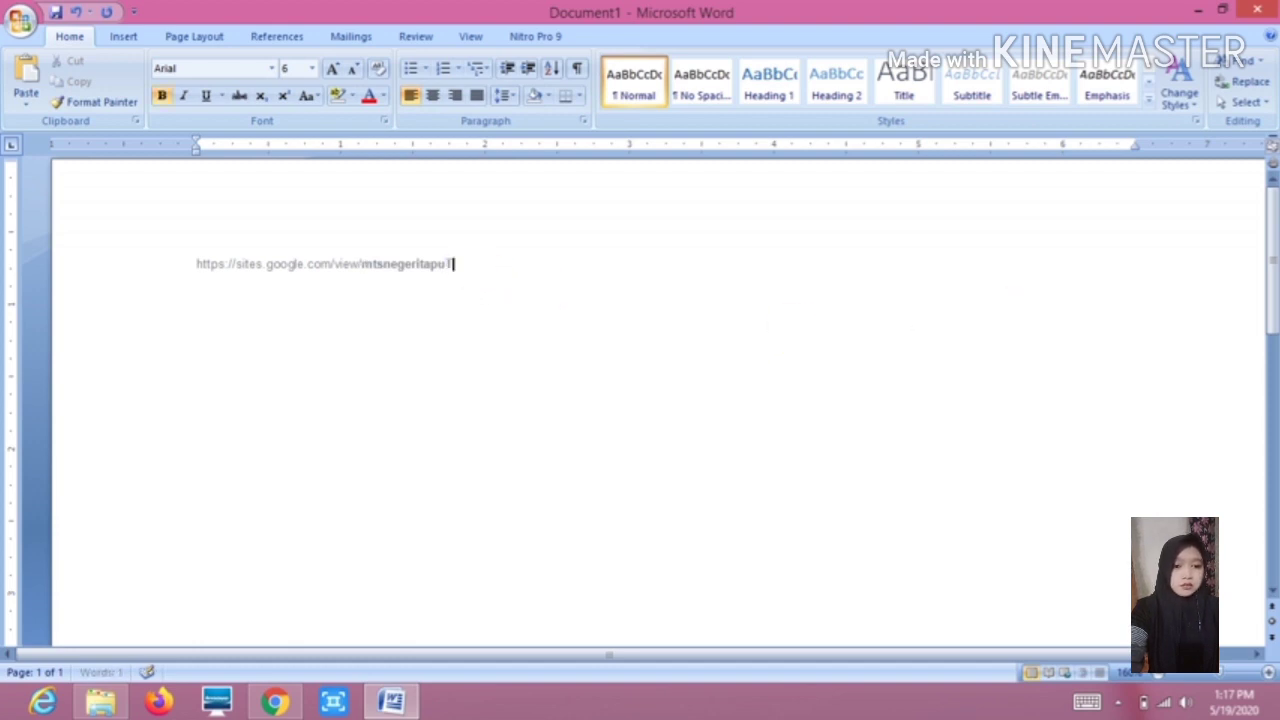
text(t)
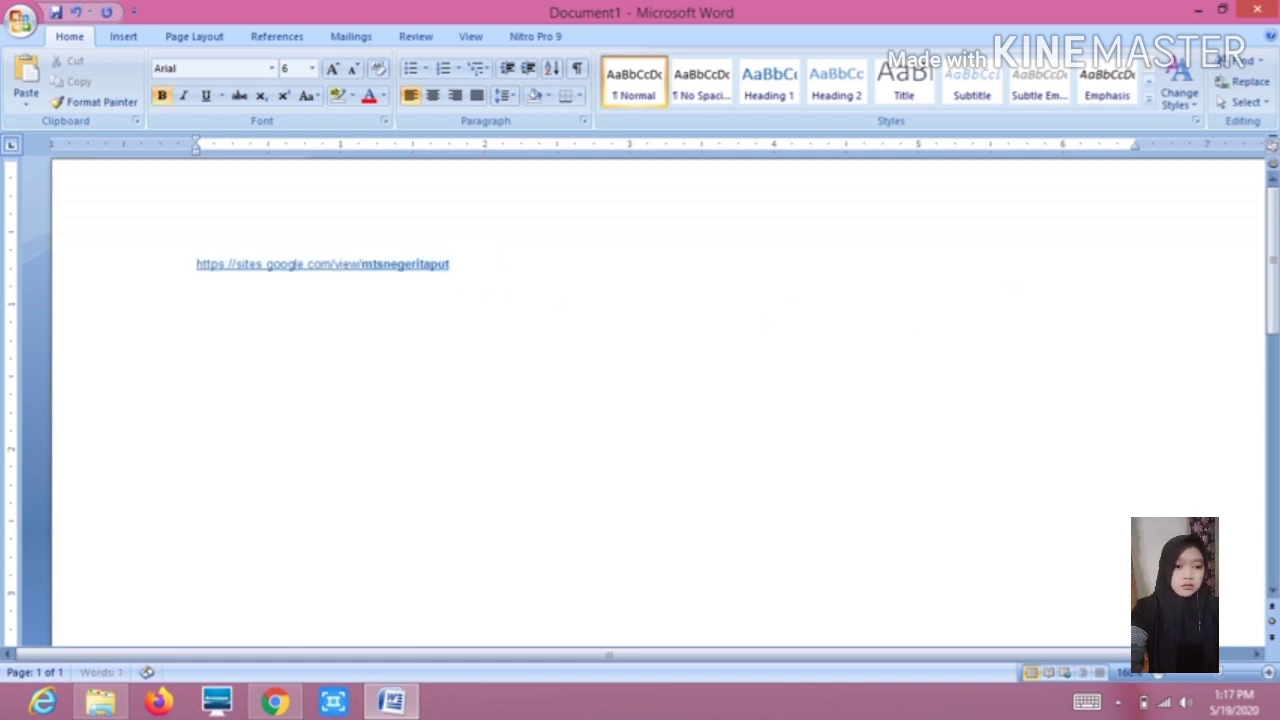
click(483, 355)
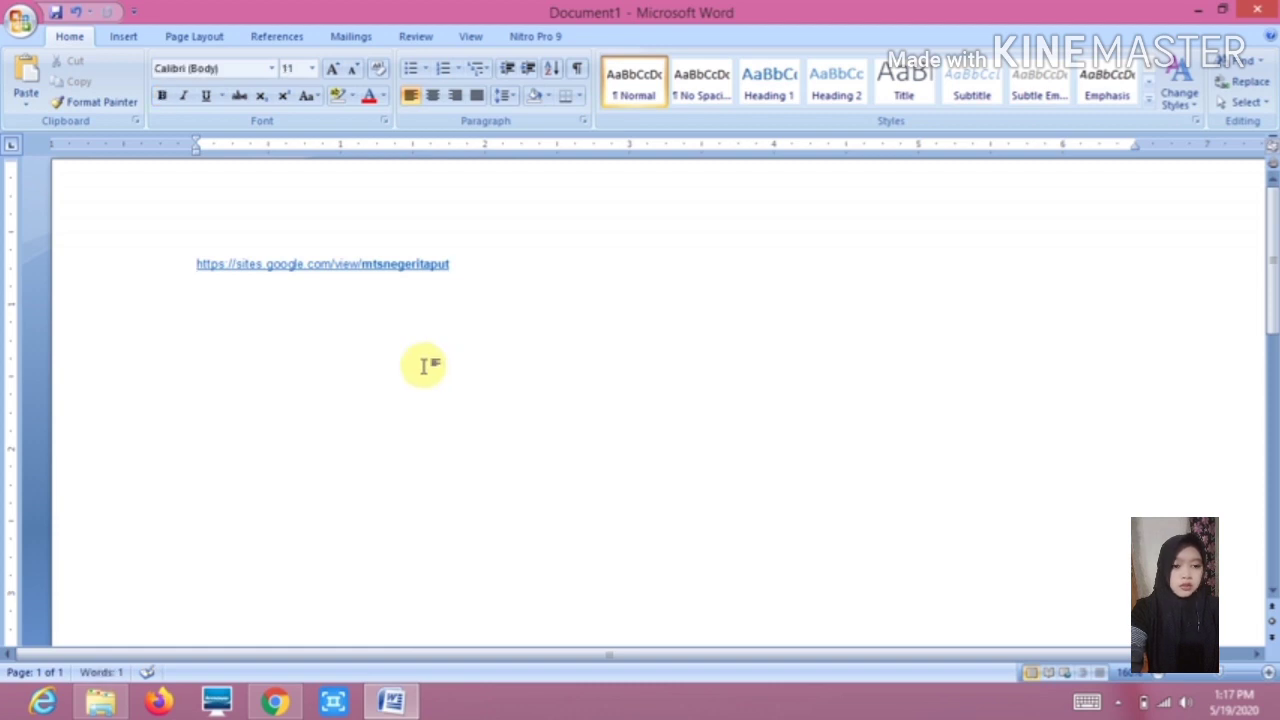
Switch back to Chrome, publish the site under the web address "mtsnegeritaput" and open the published version
click(289, 706)
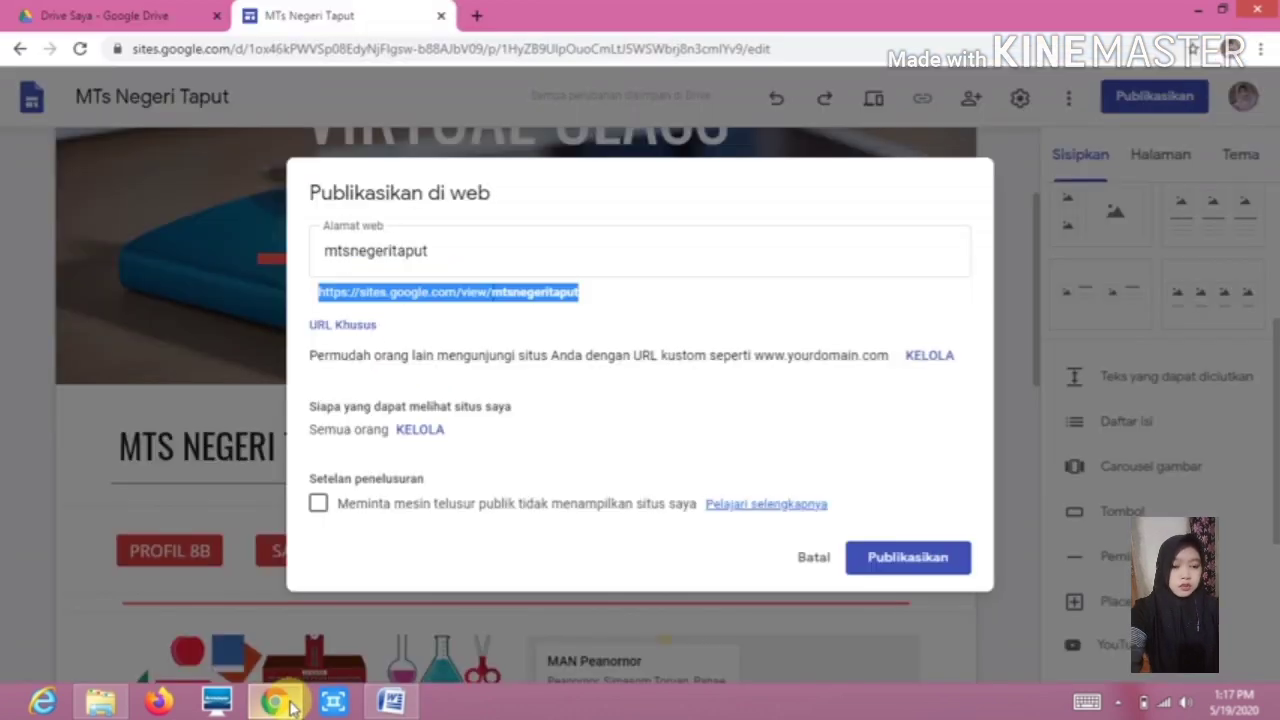
click(931, 565)
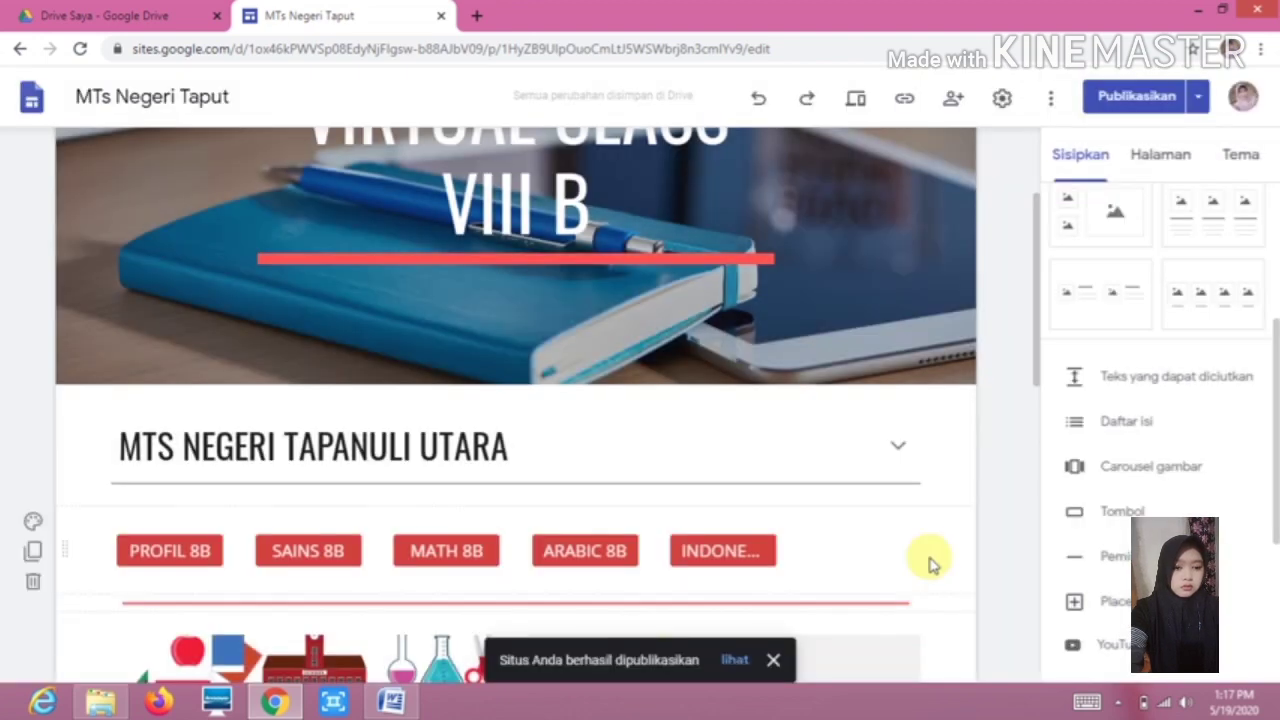
click(733, 661)
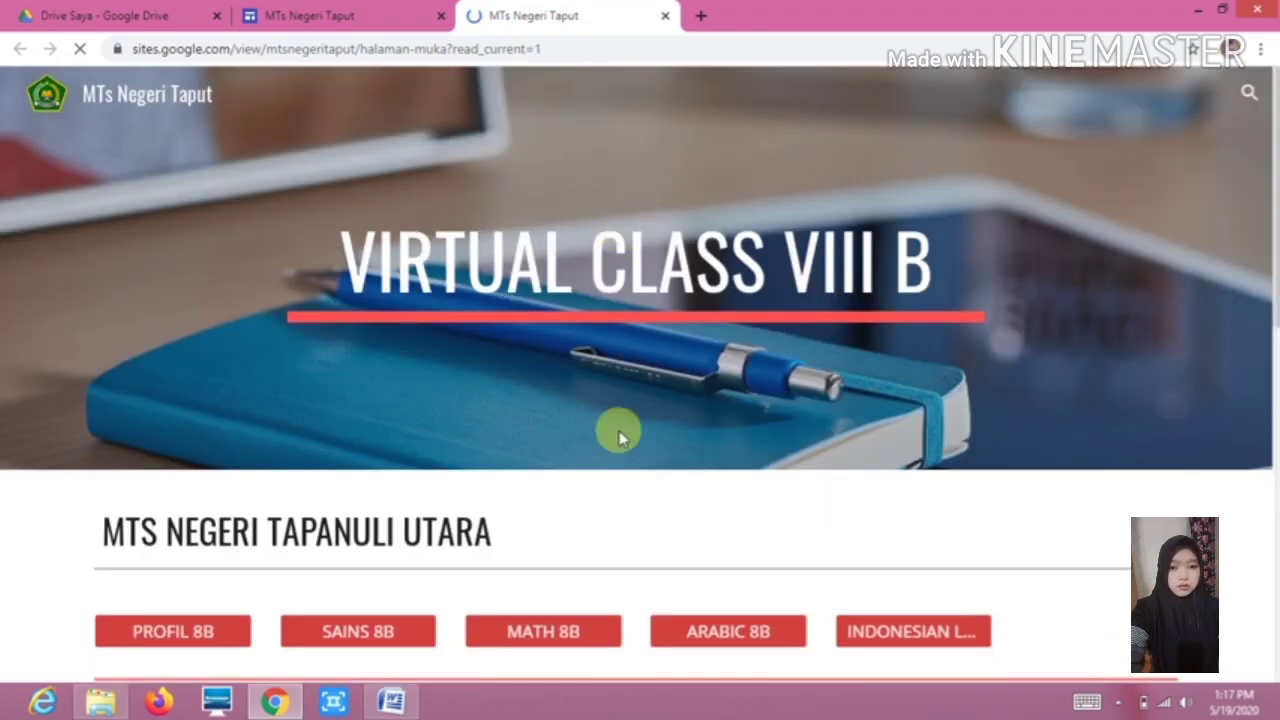
Review the published home page from the VIRTUAL CLASS VIII B header down to the footer and back
scroll(718, 410, down, 2)
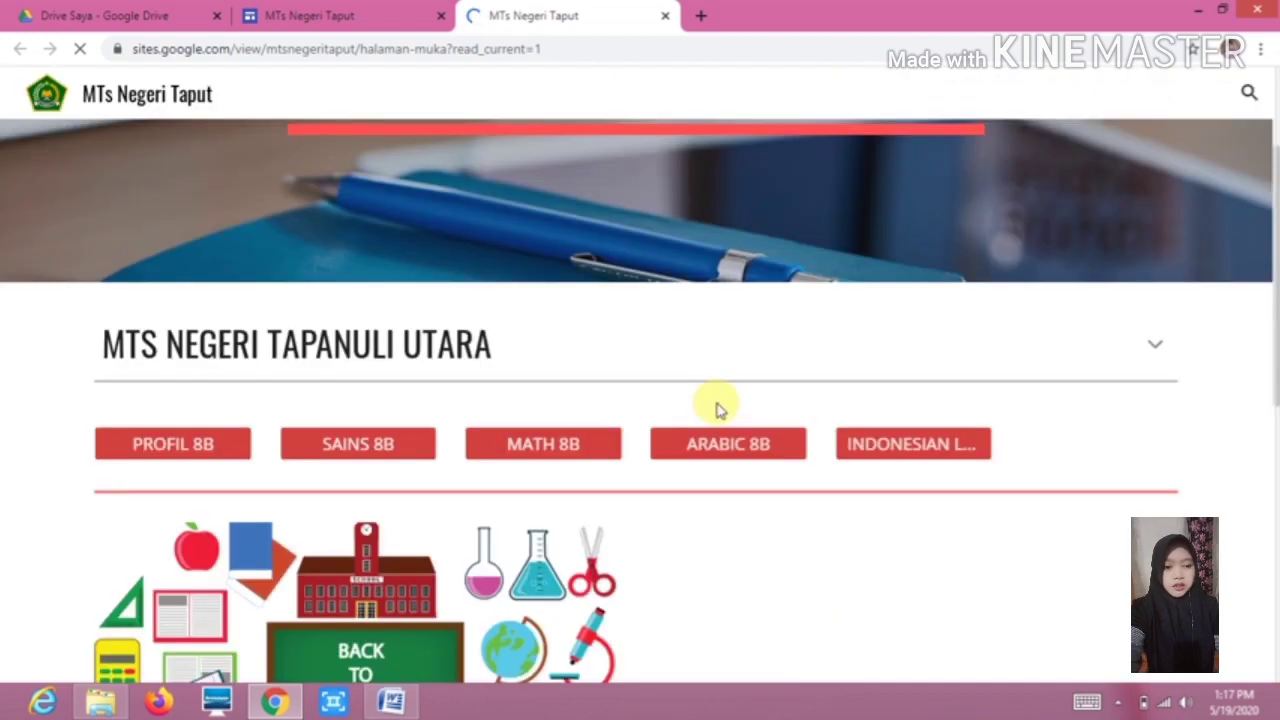
scroll(718, 410, down, 5)
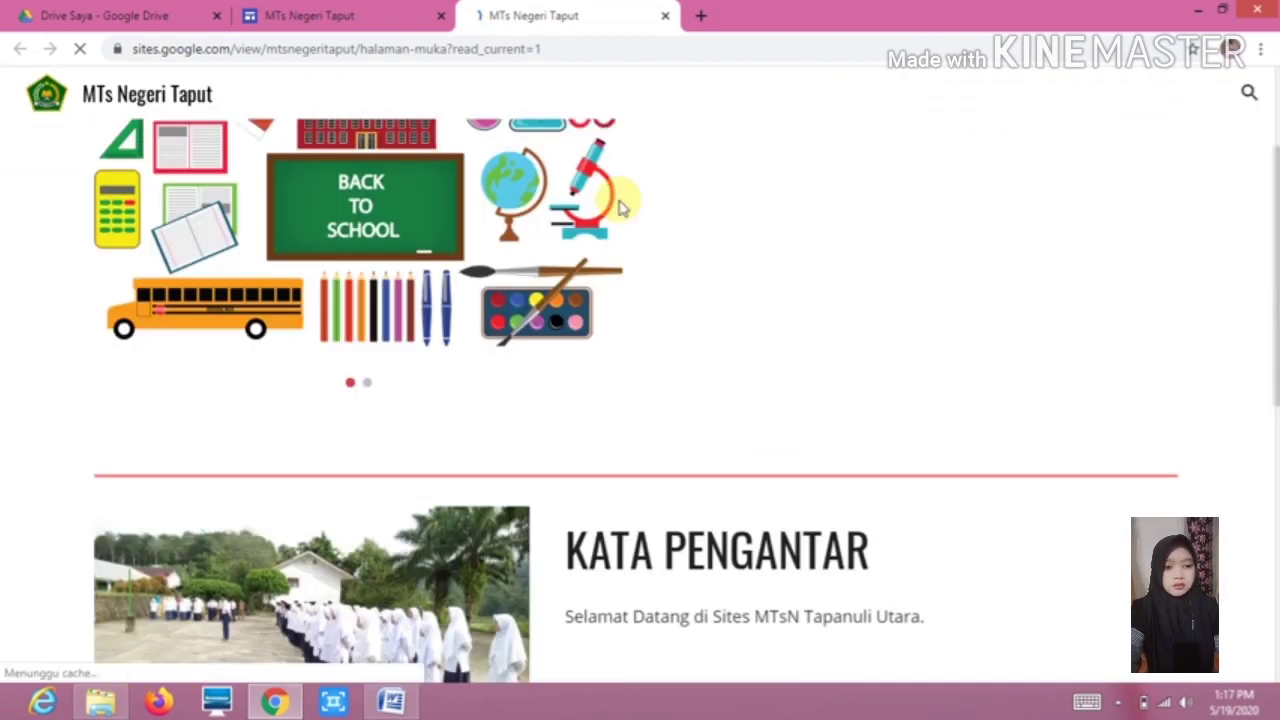
scroll(592, 392, up, 2)
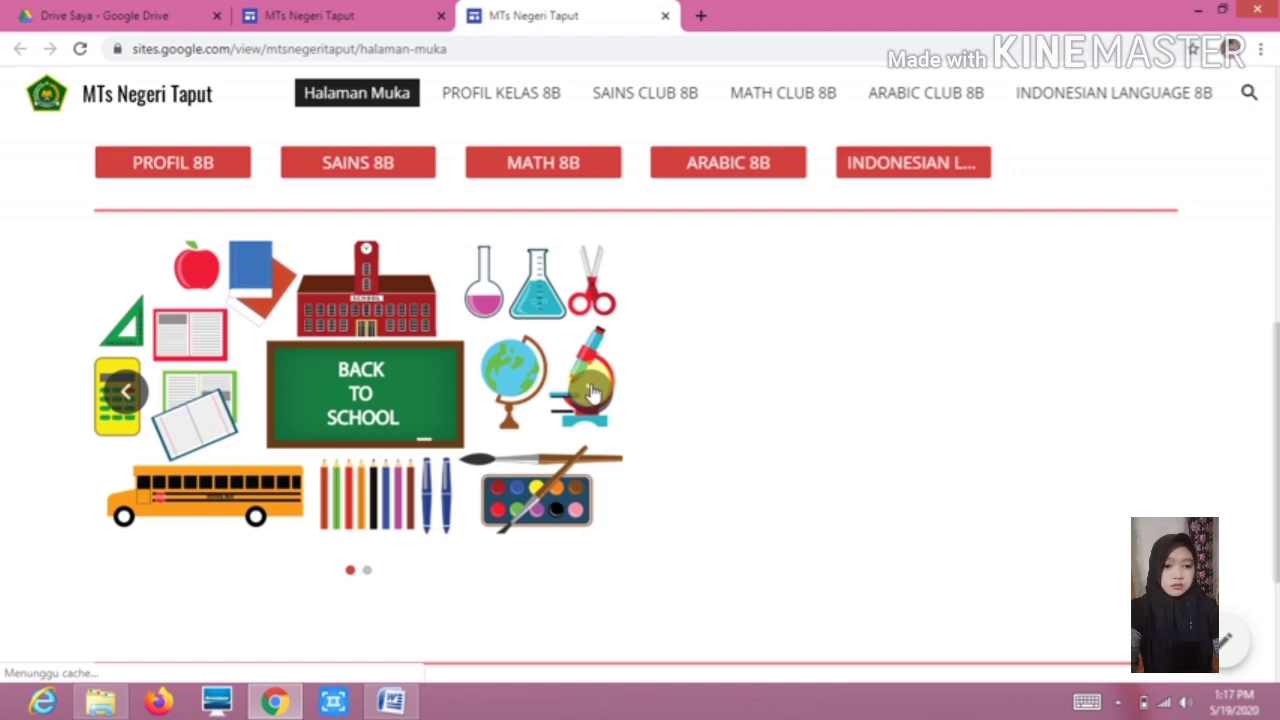
scroll(690, 300, up, 5)
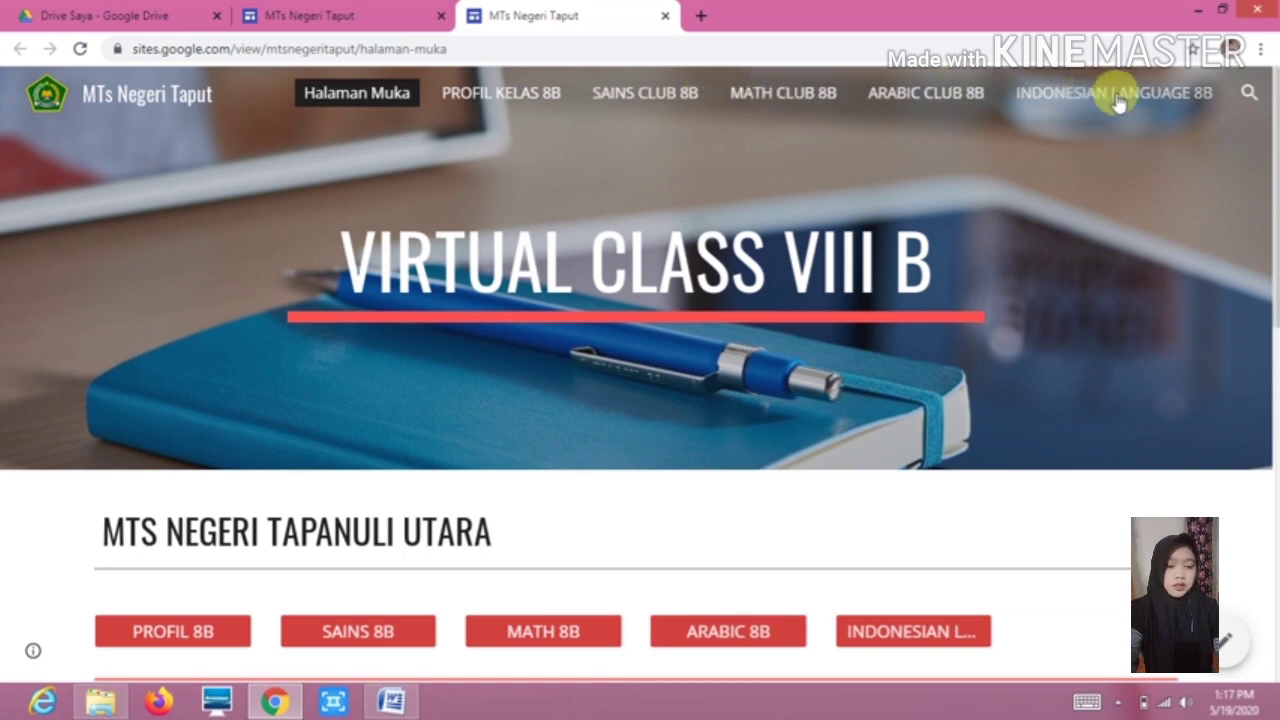
scroll(735, 400, down, 10)
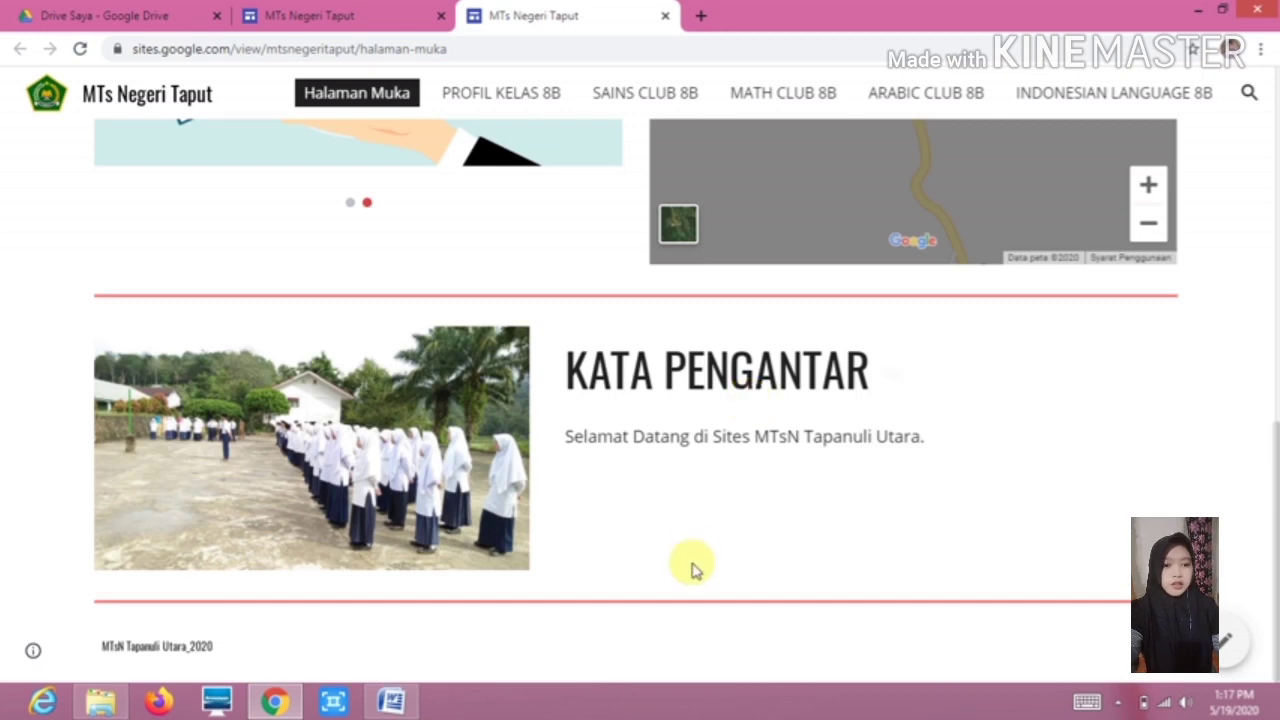
scroll(673, 498, up, 10)
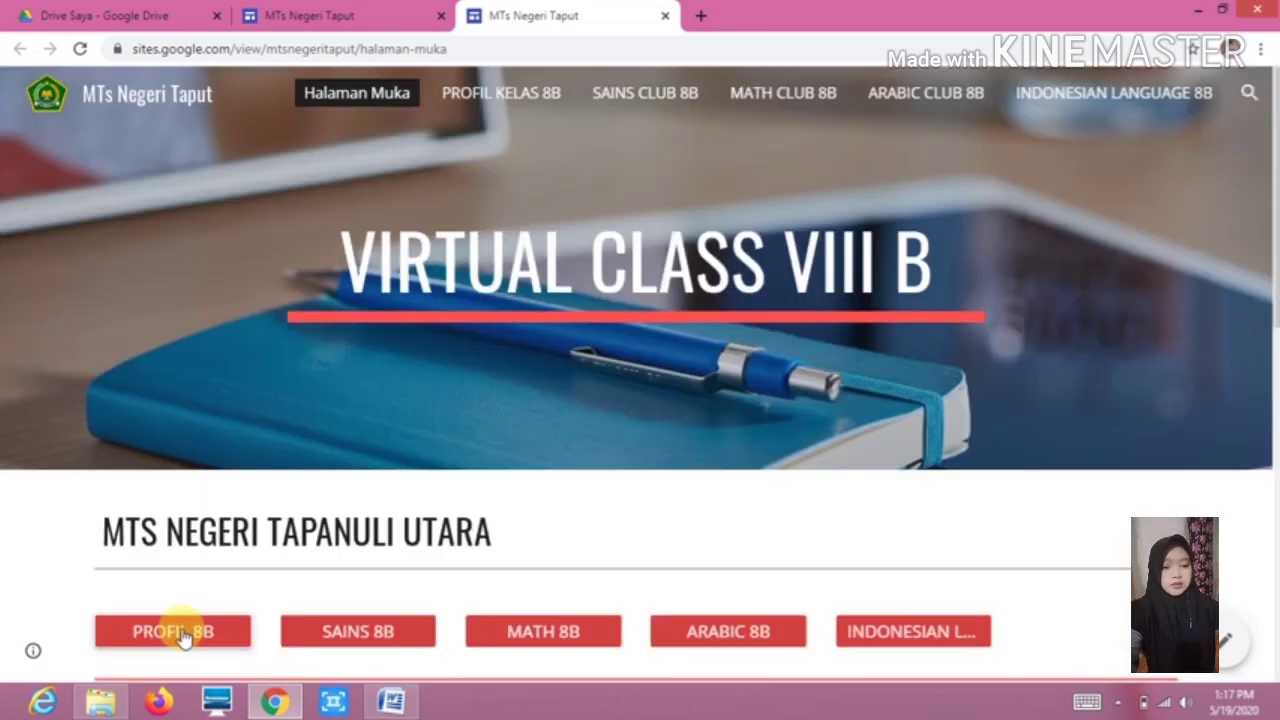
Test the PROFIL 8B button and the published site's page navigation, then close the published site
click(180, 636)
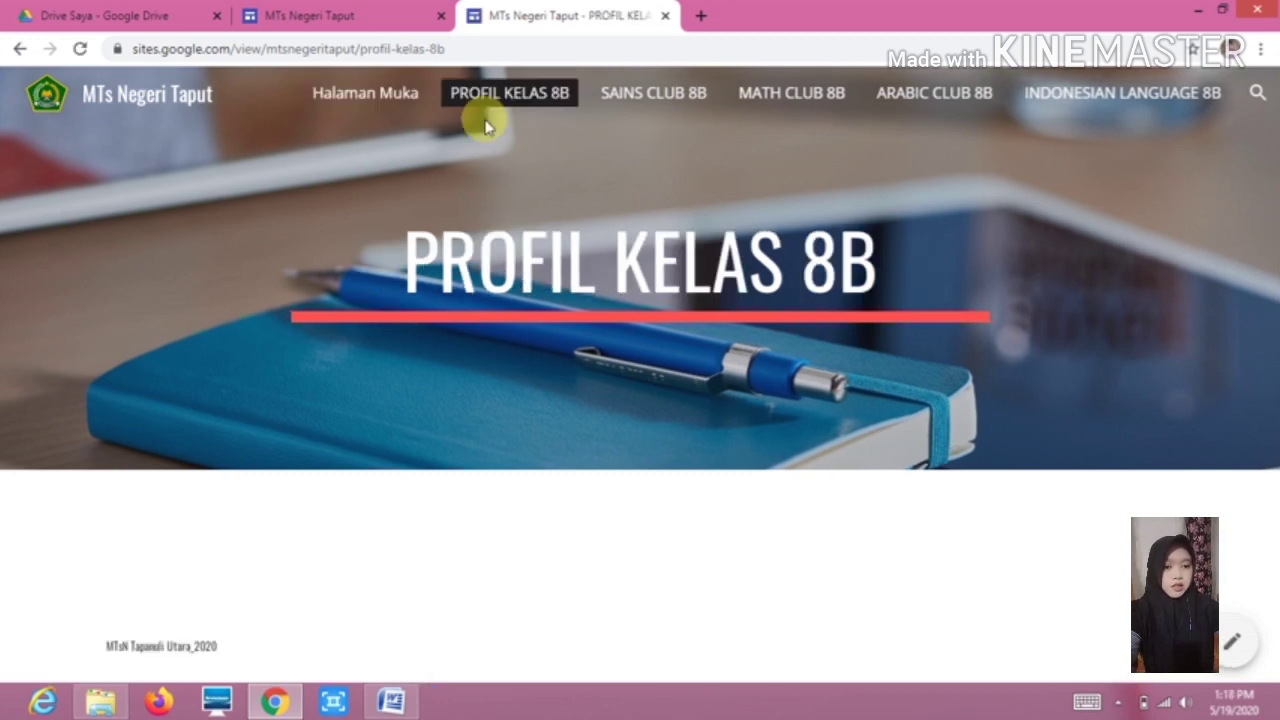
click(412, 100)
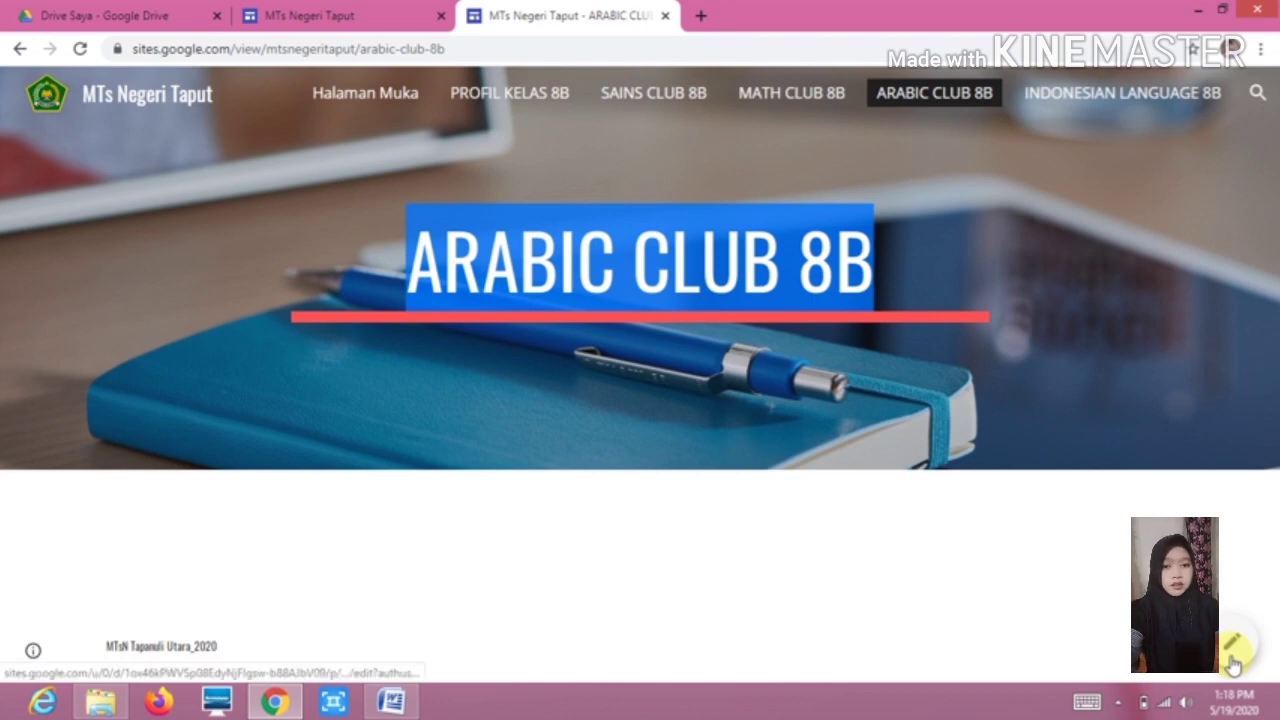
click(665, 17)
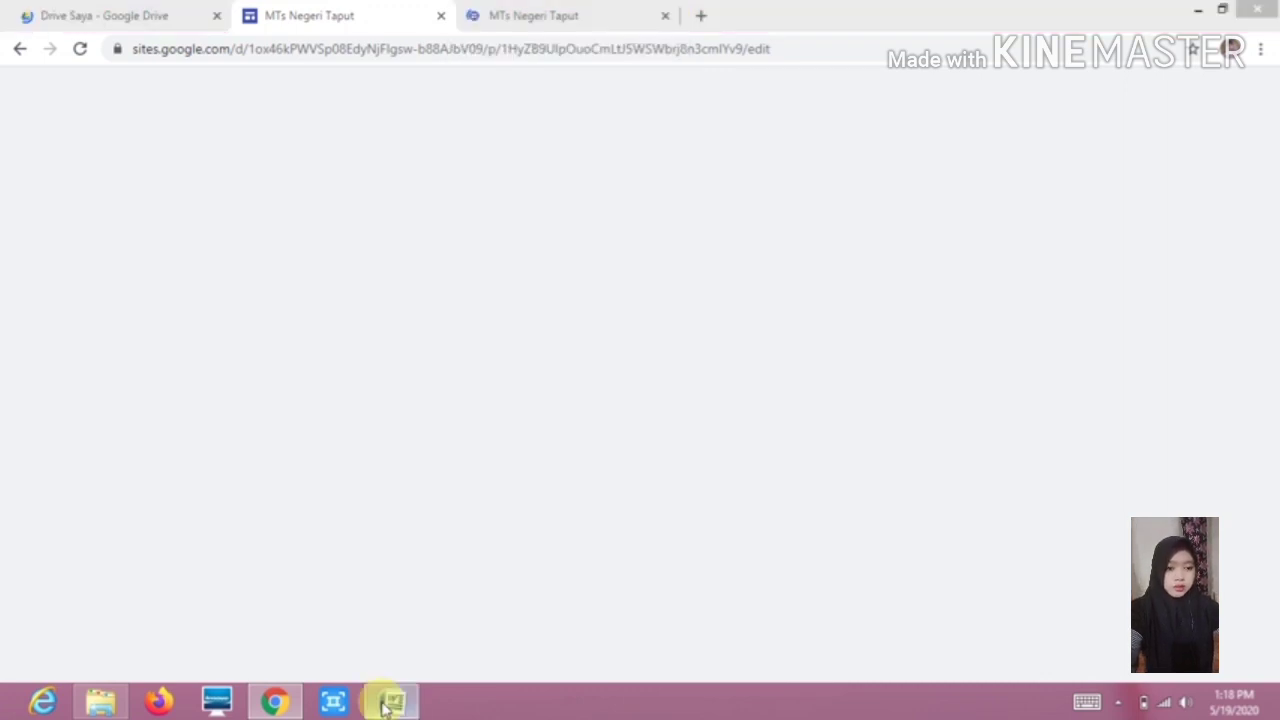
Switch to Word to check the saved site link, then minimise the Word and Chrome windows to show the desktop
click(390, 703)
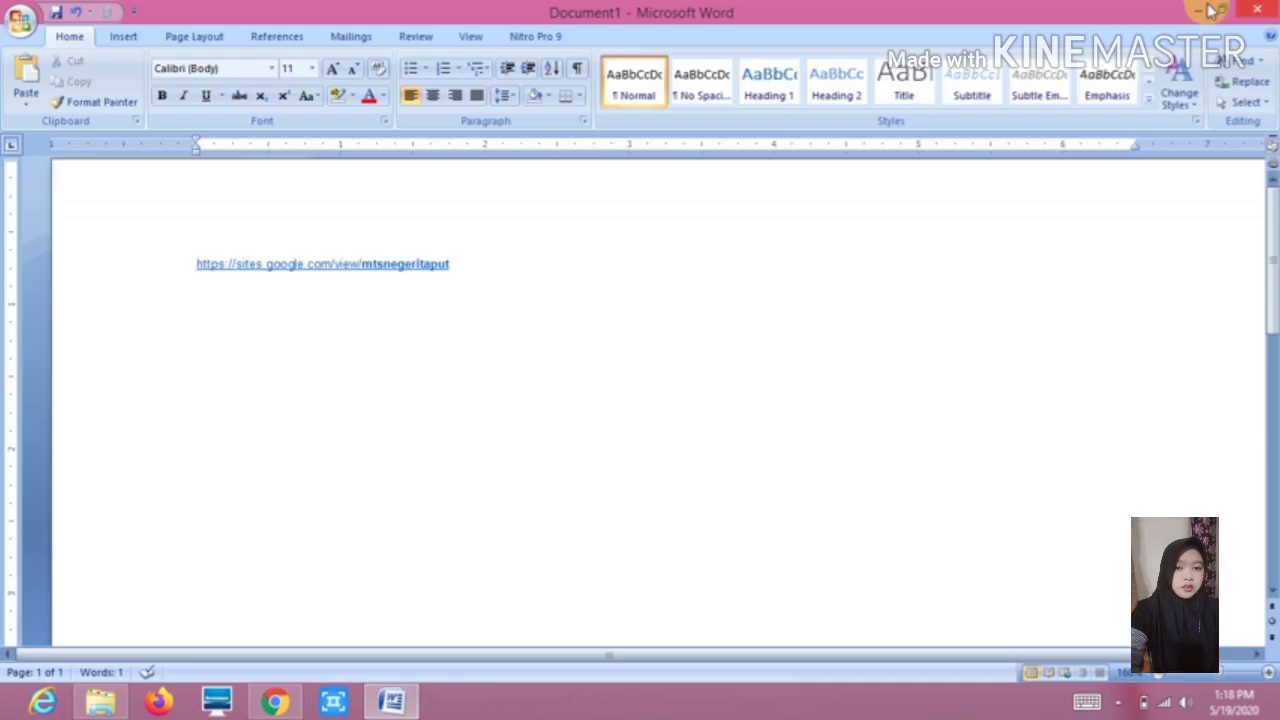
click(1201, 10)
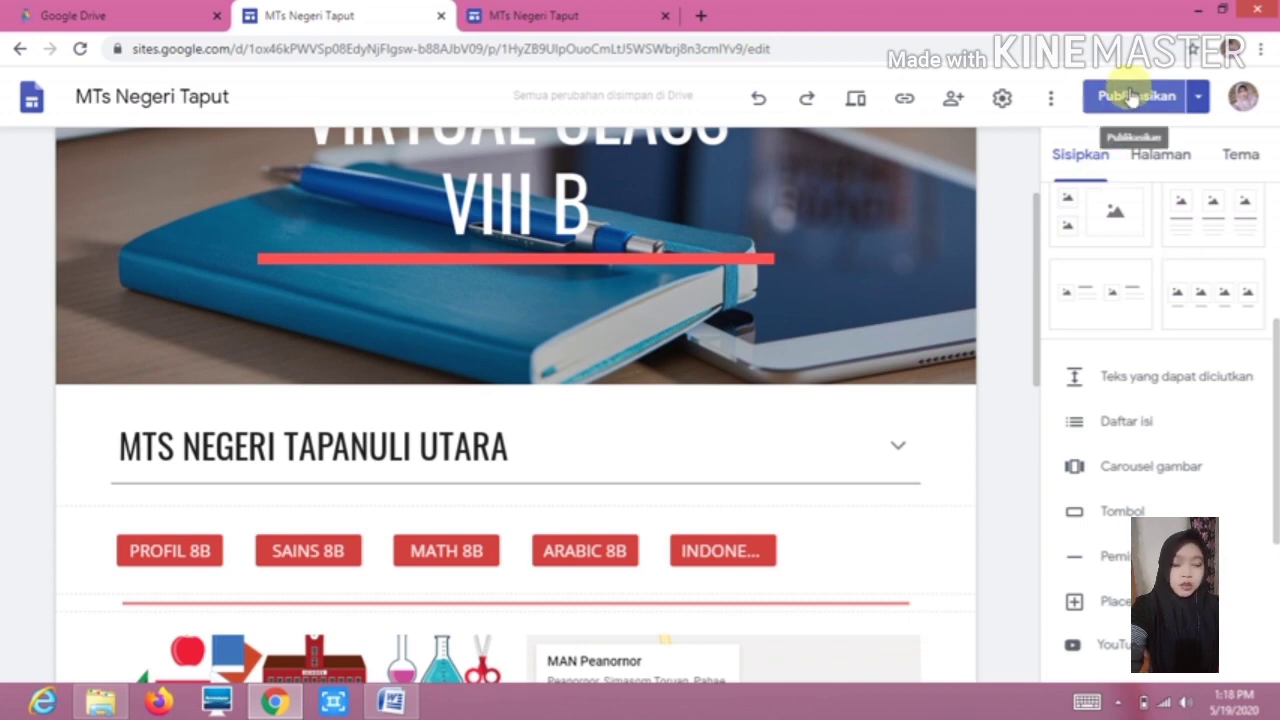
click(1207, 12)
click(1207, 12)
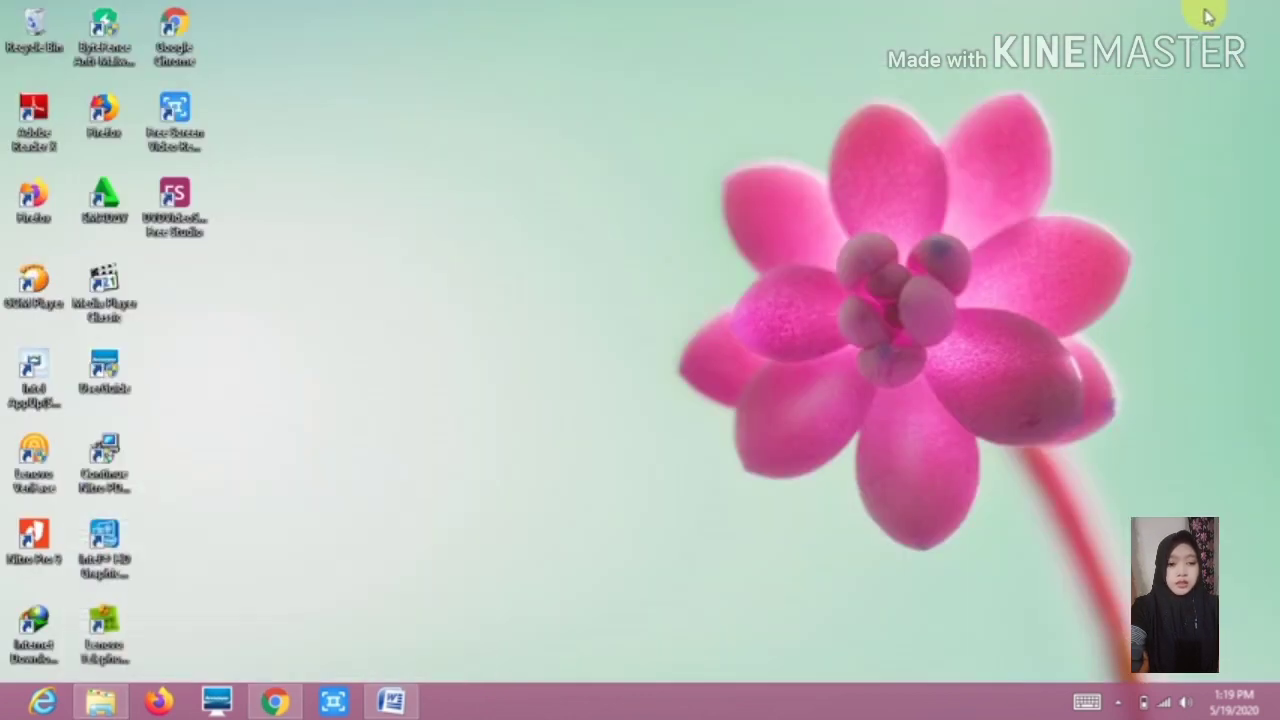
click(1118, 704)
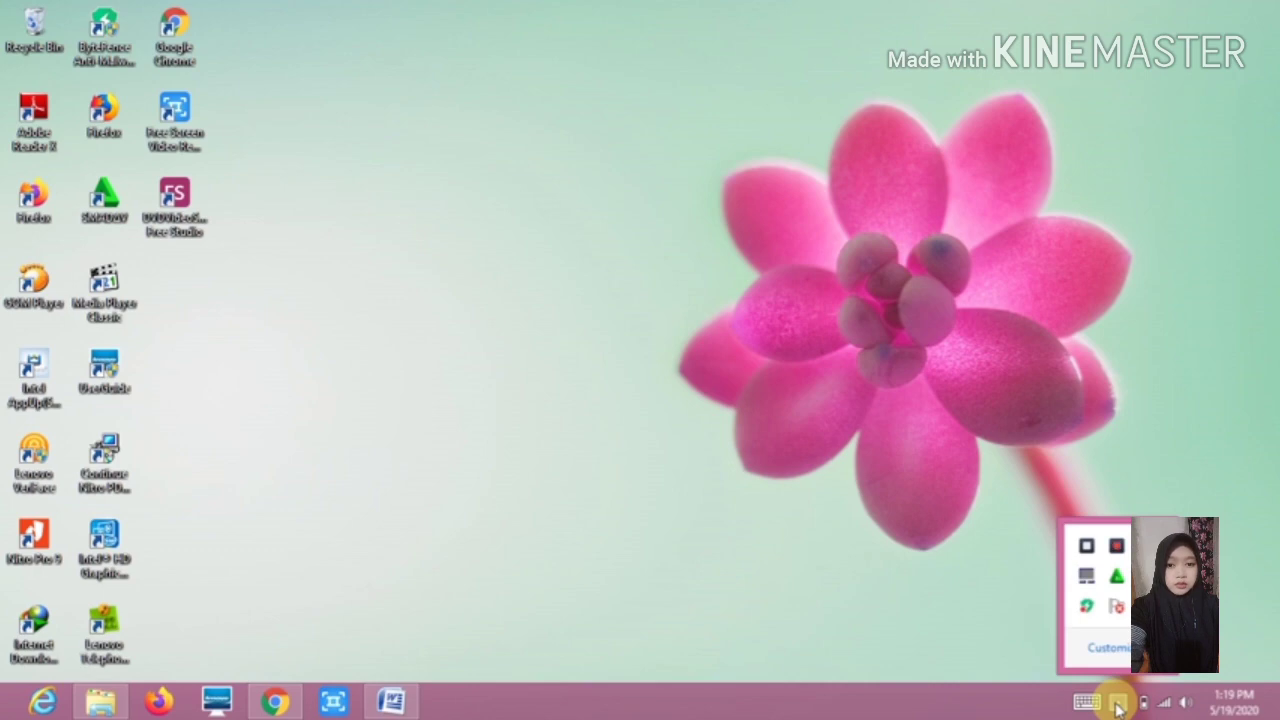